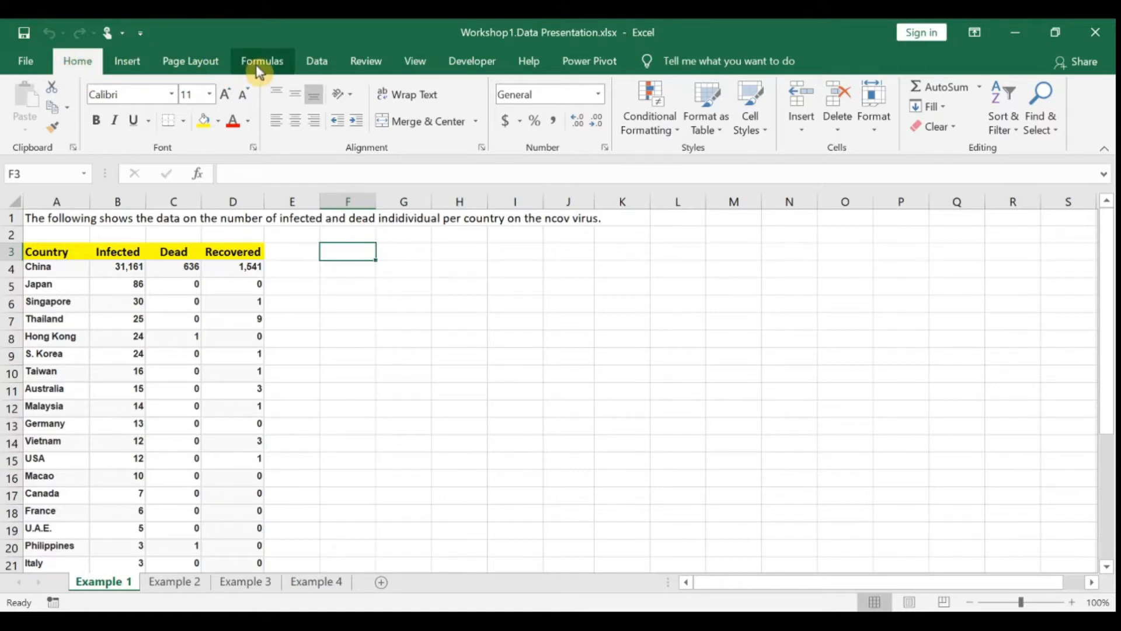
left_click(128, 69)
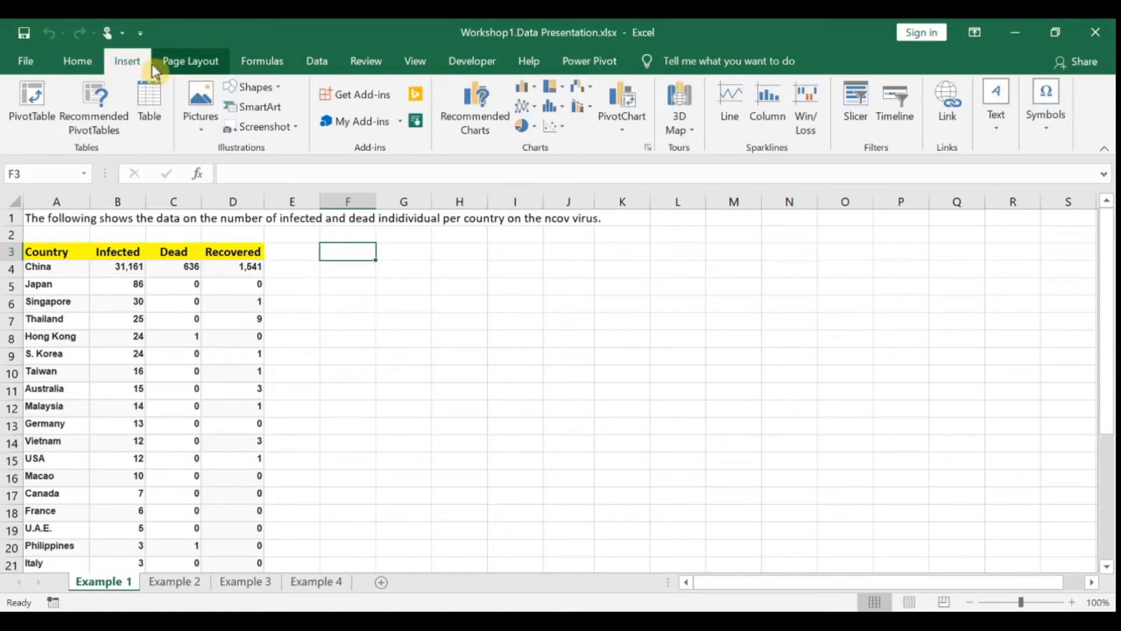
left_click(194, 65)
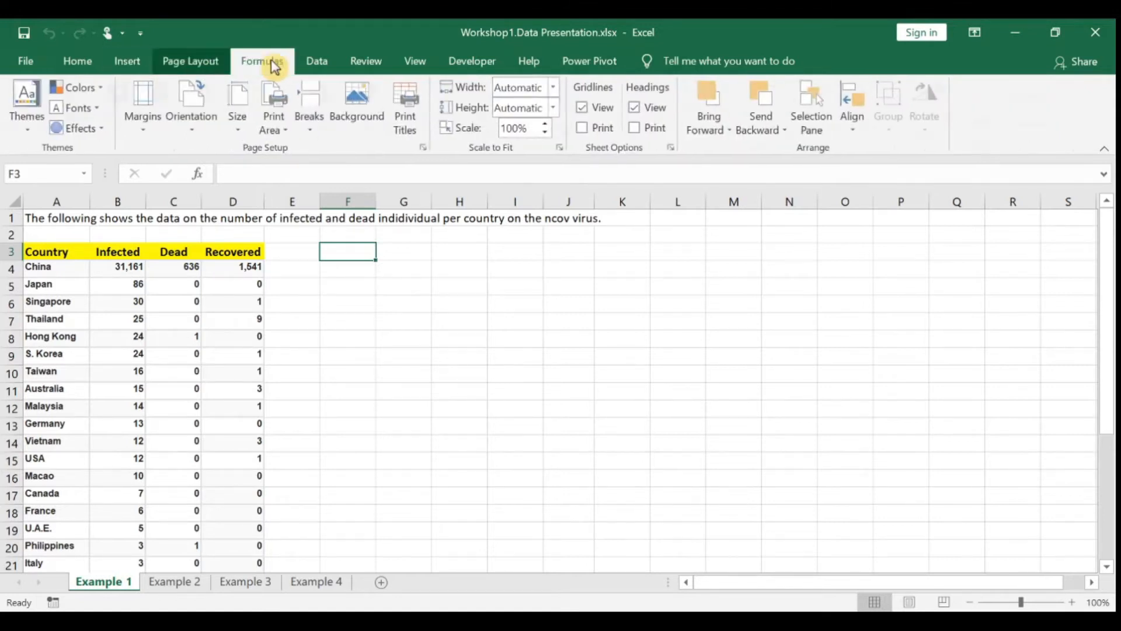
left_click(272, 63)
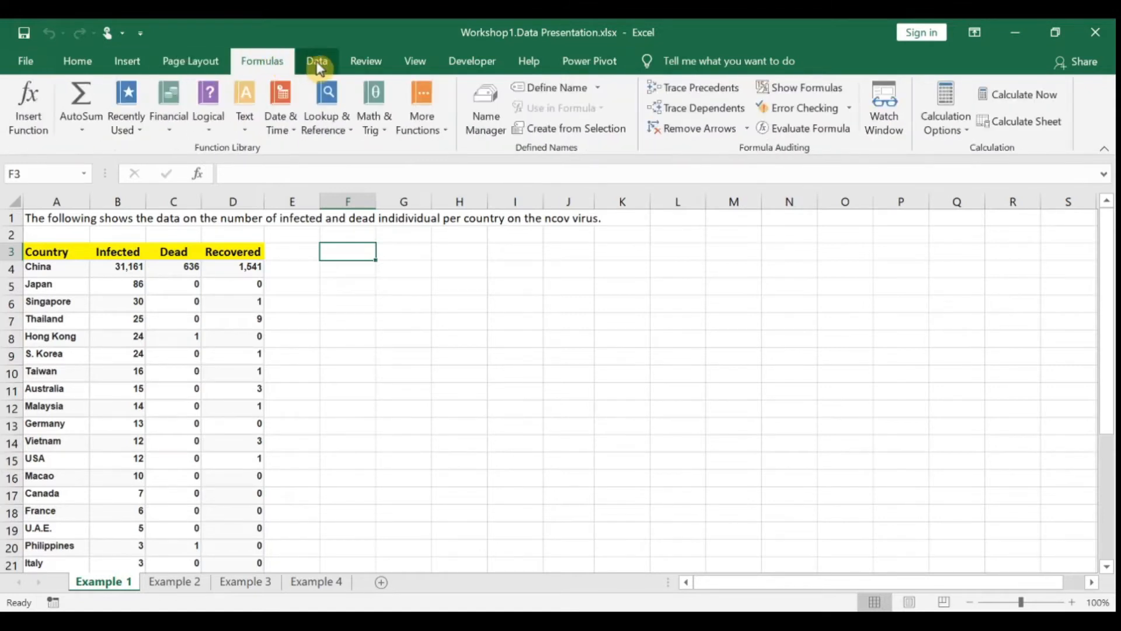
left_click(80, 62)
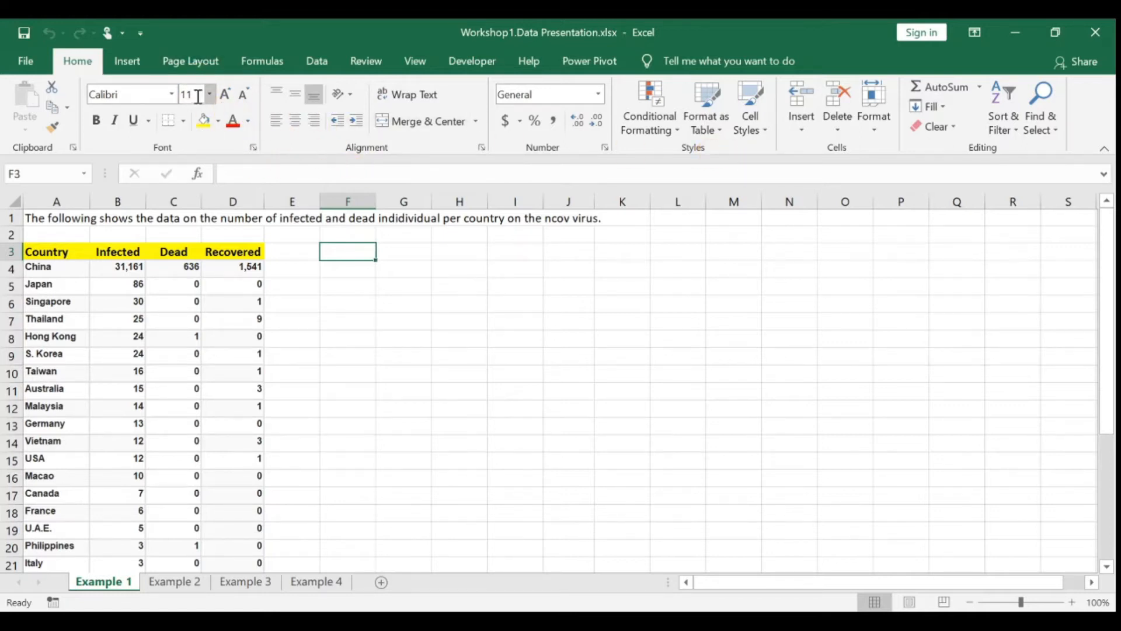
left_click(129, 69)
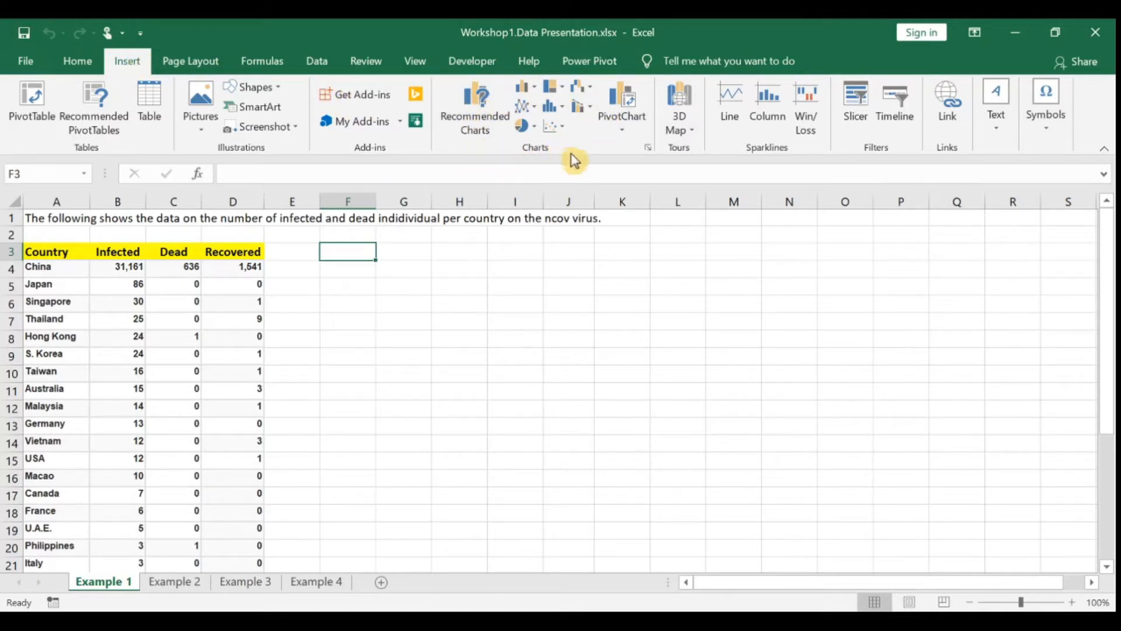
left_click(77, 61)
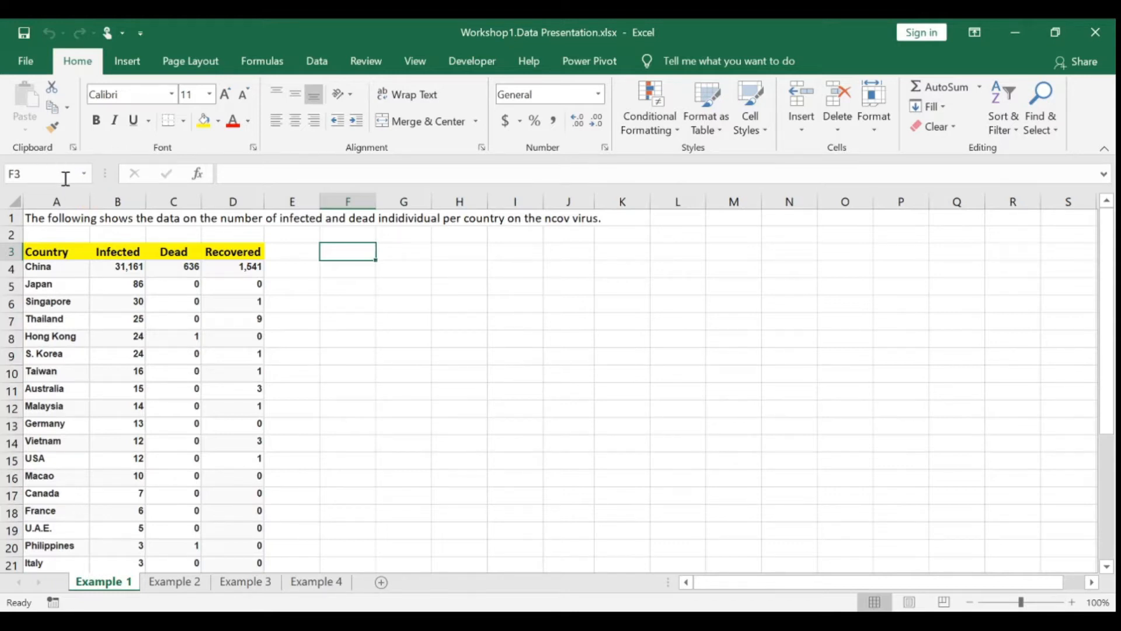
left_click(43, 172)
left_click(52, 171)
left_click(243, 171)
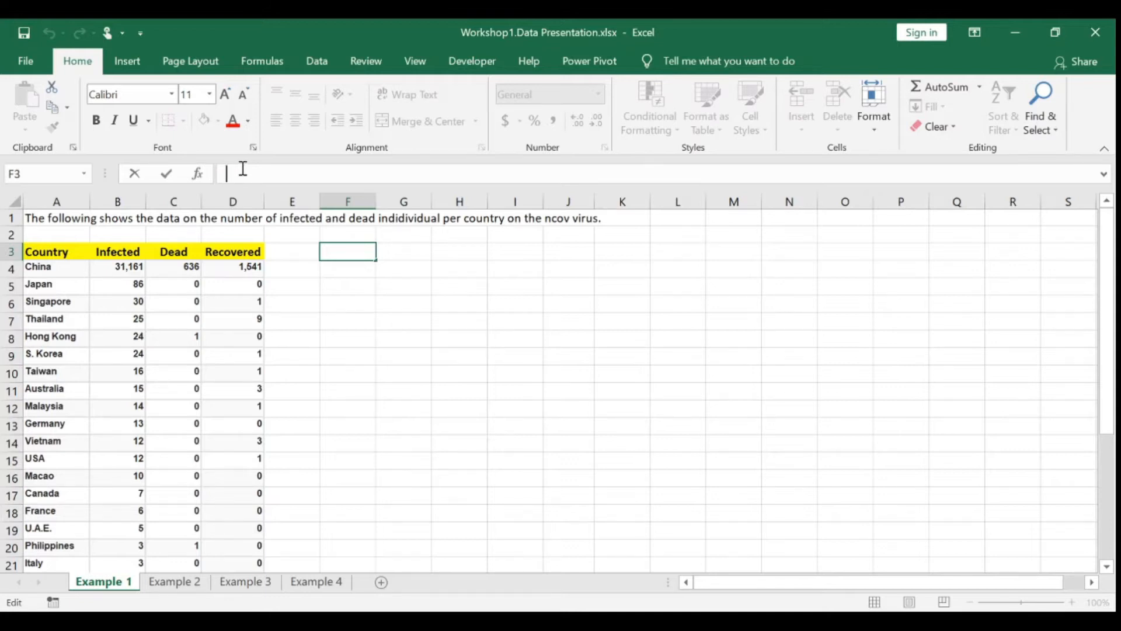
Highlight columns A to C and rows 1 to 6 individually to examine the column and row layout of the Example 1 sheet.
left_click(55, 198)
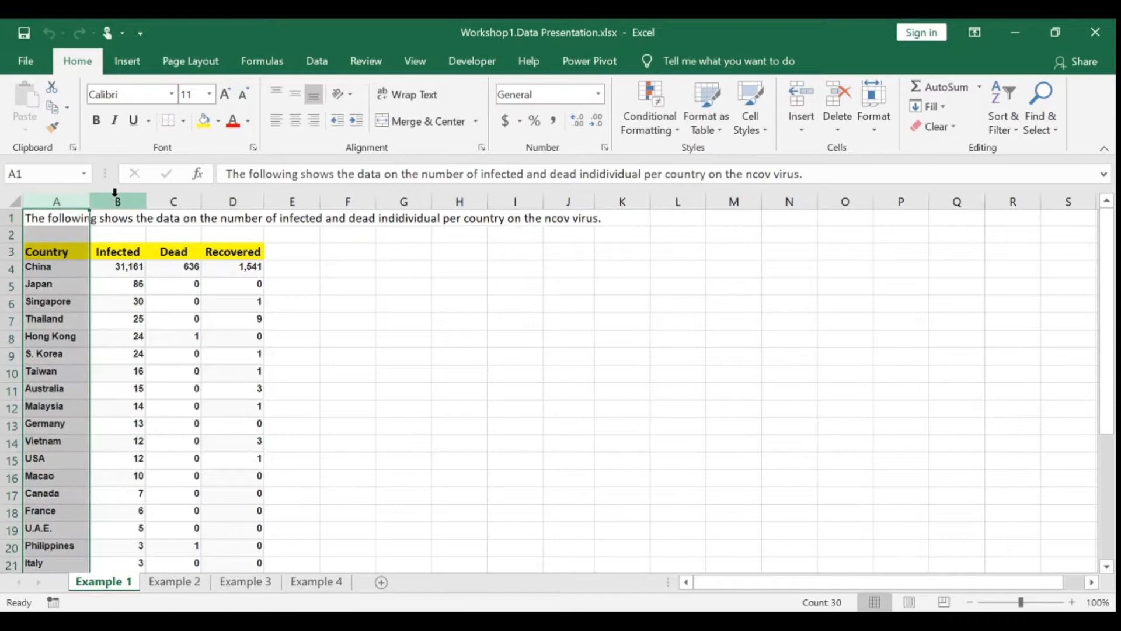
left_click(119, 199)
left_click(175, 199)
left_click(55, 200)
left_click(119, 200)
left_click(3, 233)
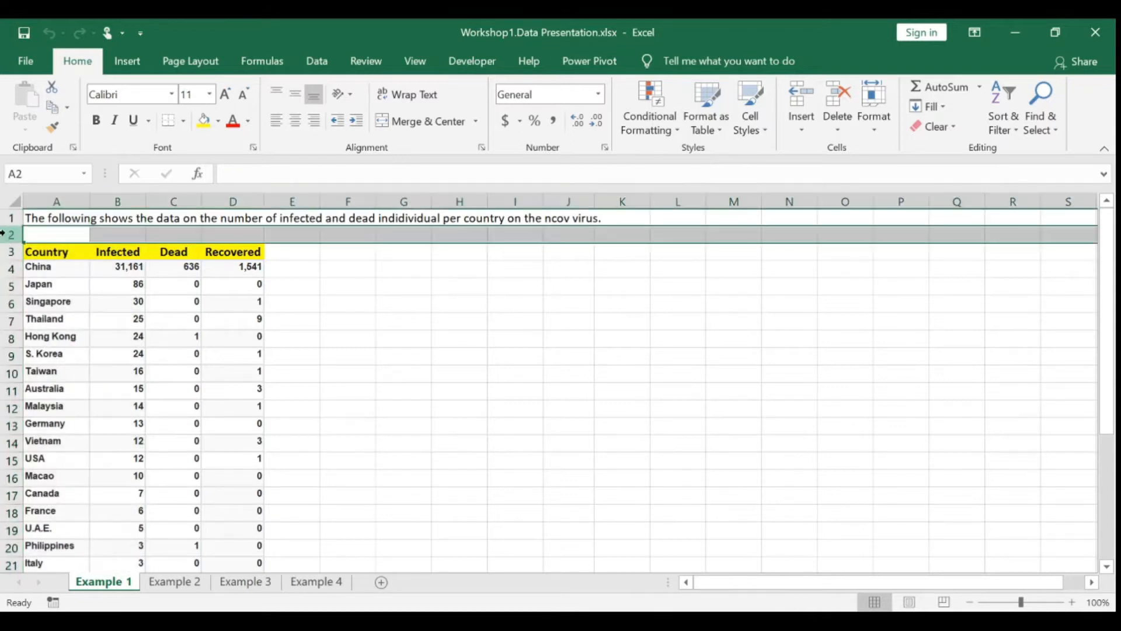
left_click(8, 251)
left_click(10, 268)
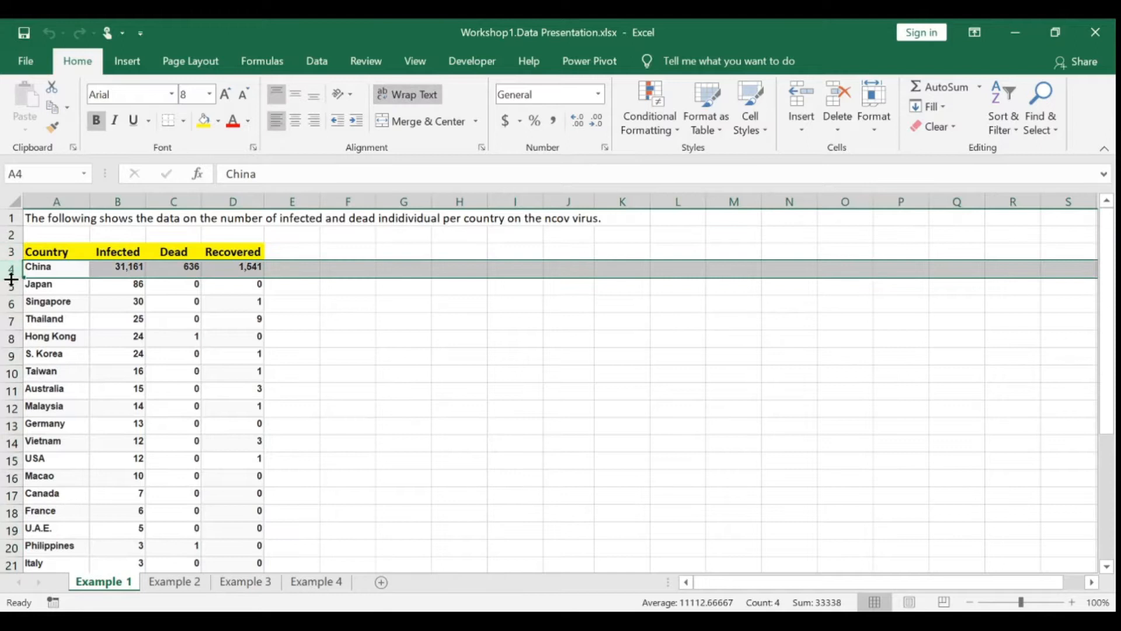
left_click(10, 285)
left_click(11, 302)
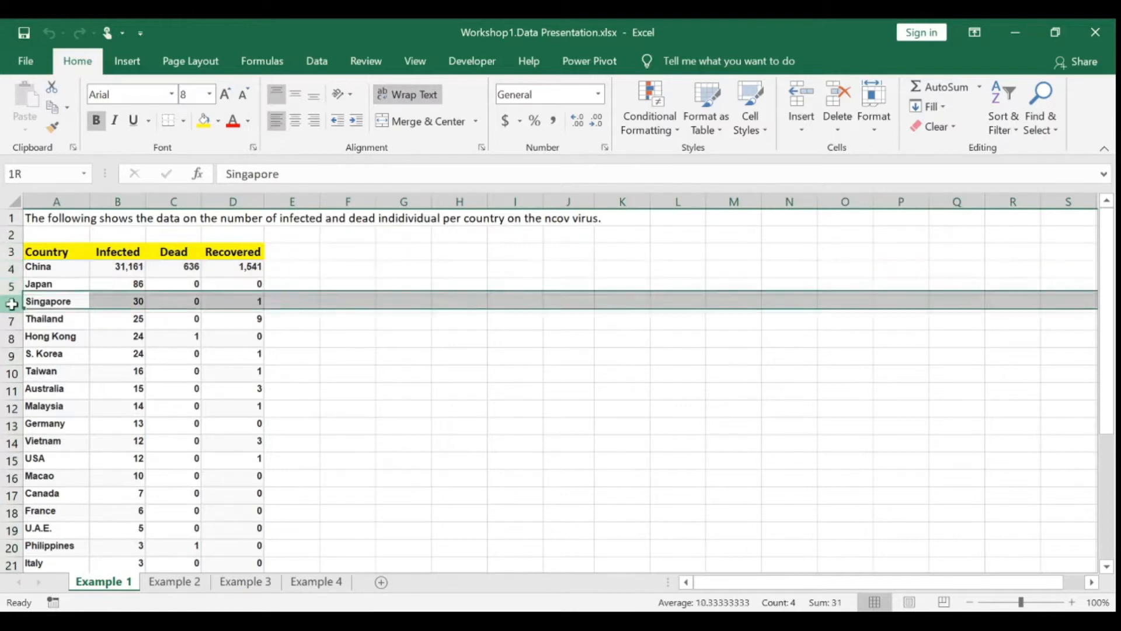
left_click(3, 233)
left_click(4, 219)
left_click(3, 233)
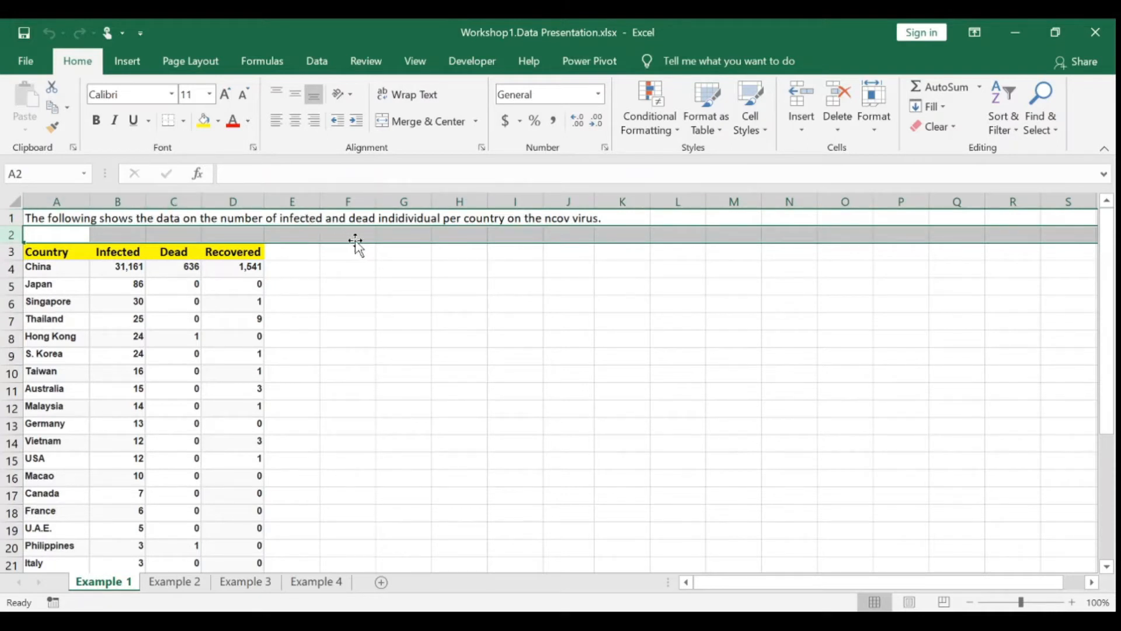
left_click(335, 251)
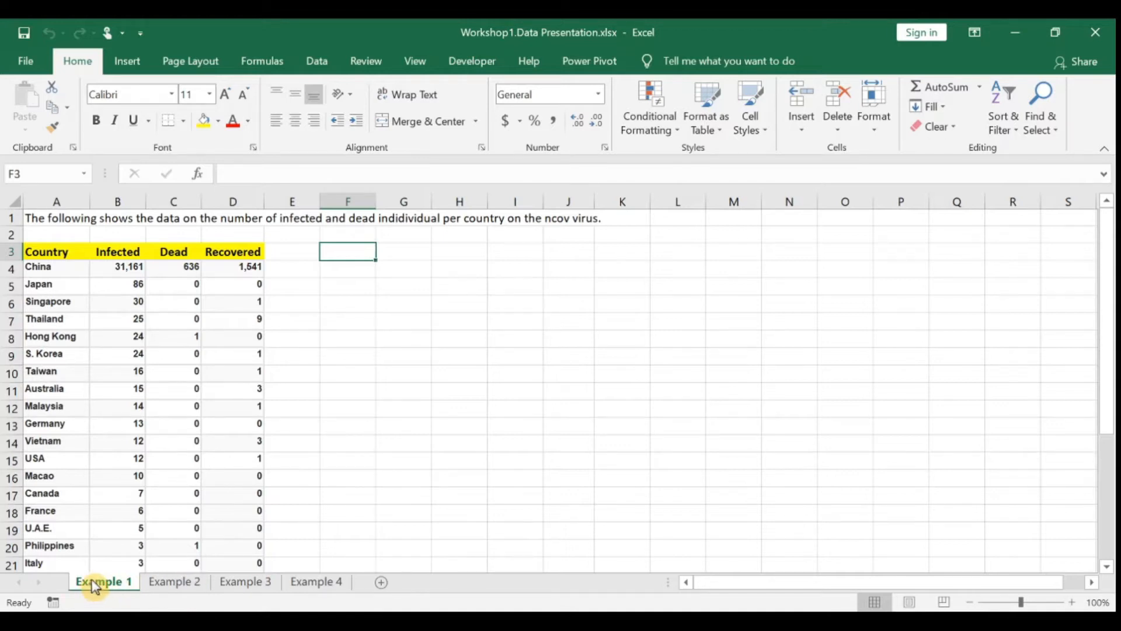
Look through the Example 2, Example 3 and Example 4 sheets and return to Example 1.
left_click(169, 584)
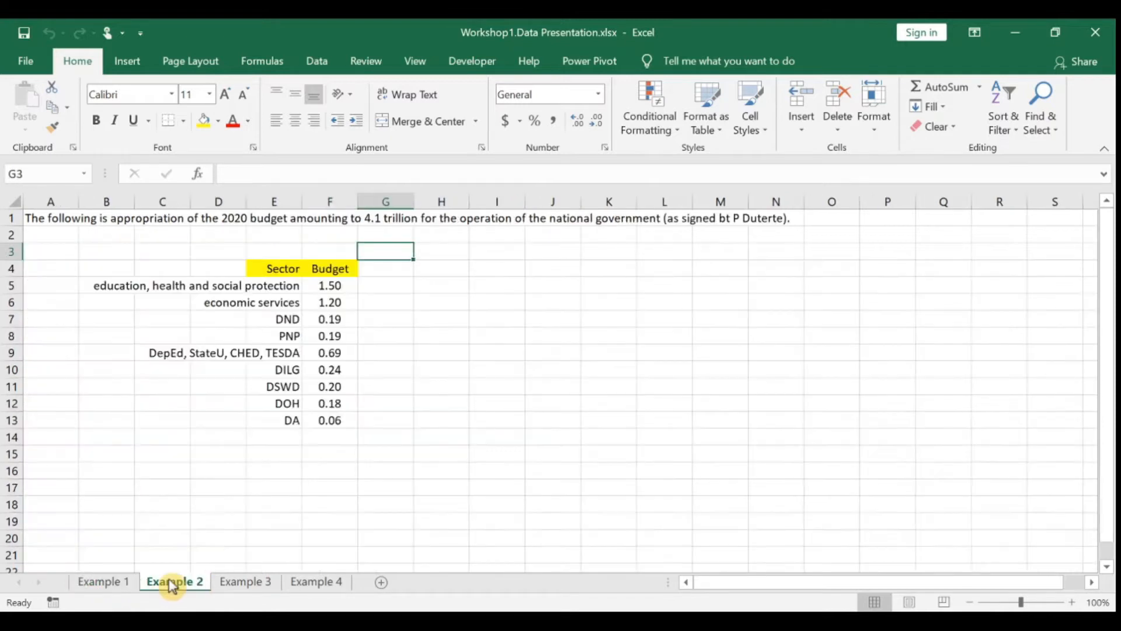
left_click(244, 584)
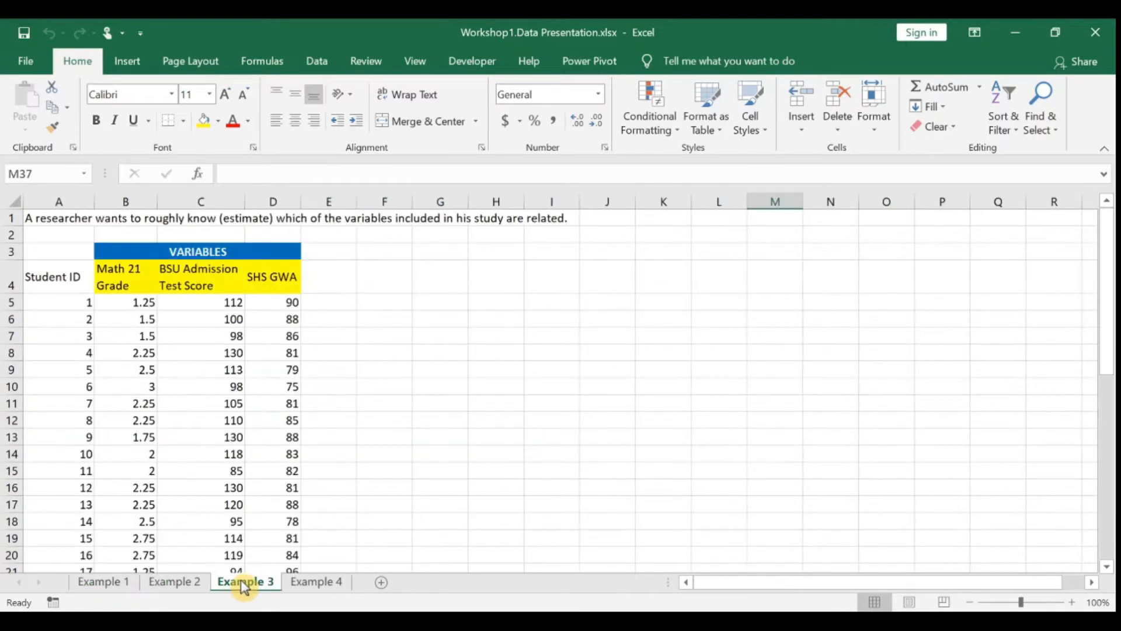
left_click(318, 583)
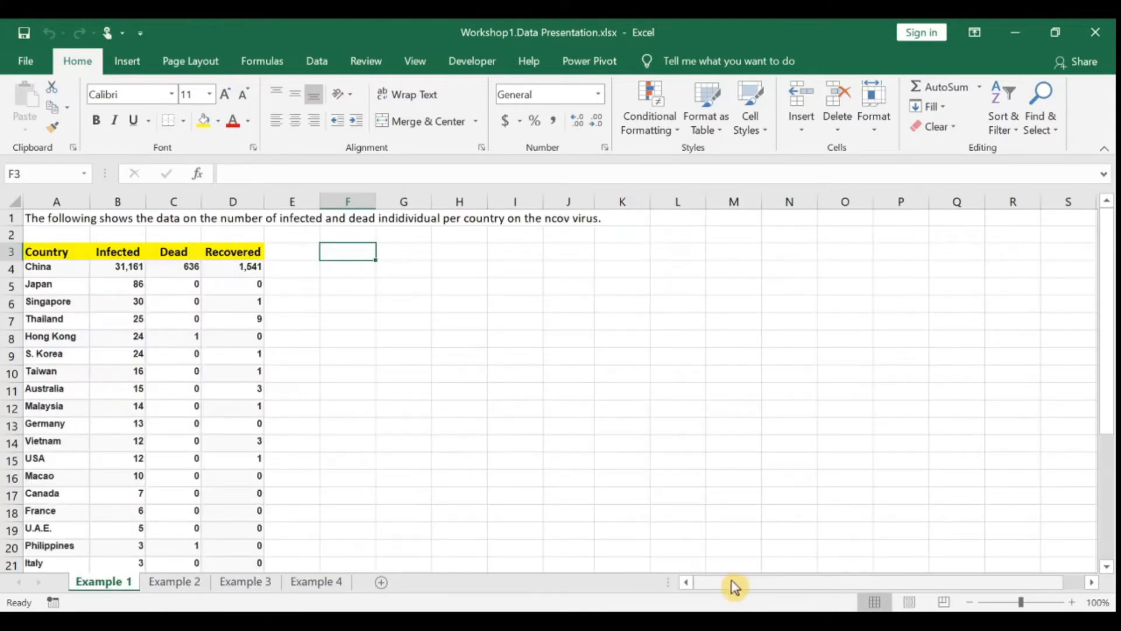
left_click_drag(731, 582, 693, 593)
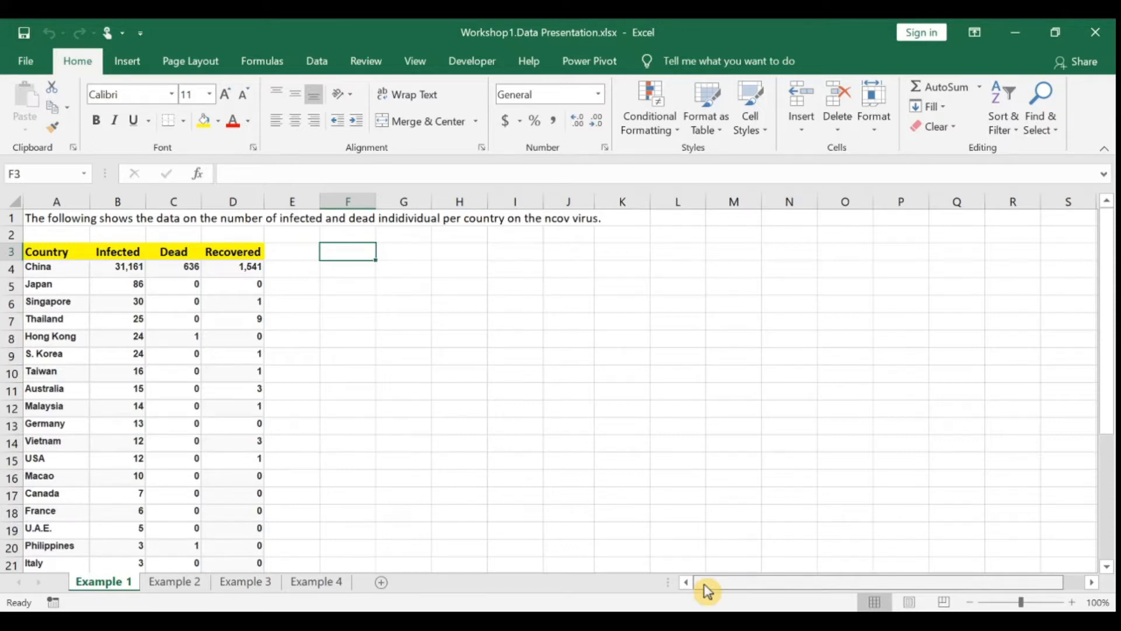
left_click_drag(703, 583, 712, 603)
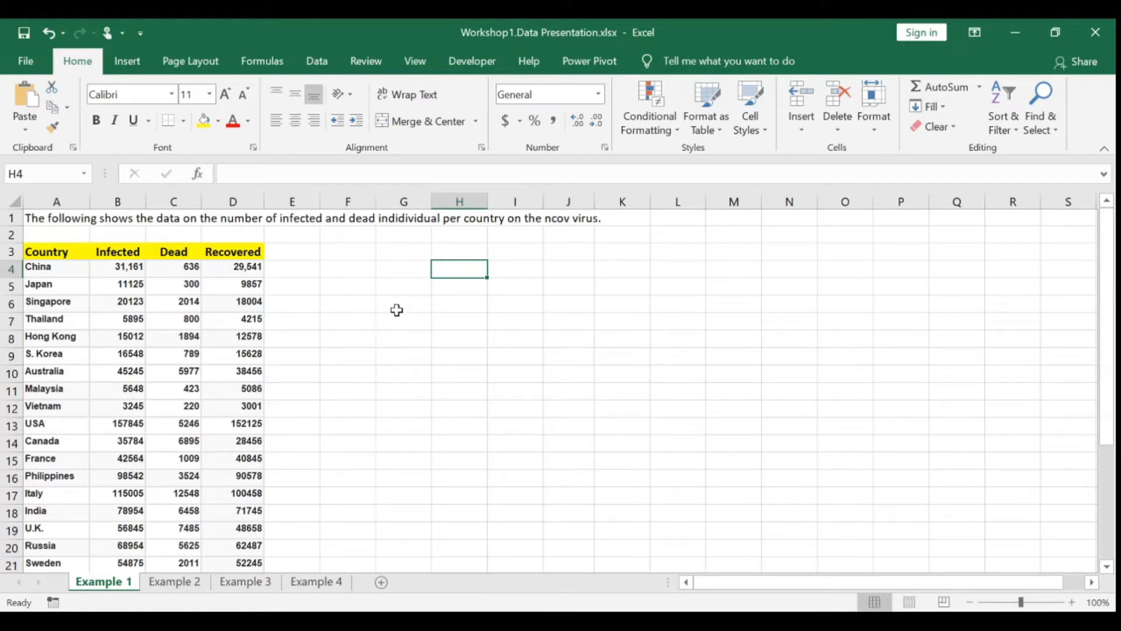
Examine the Country, Infected, Dead and Recovered columns of the virus data from the first country to the last.
left_click(44, 200)
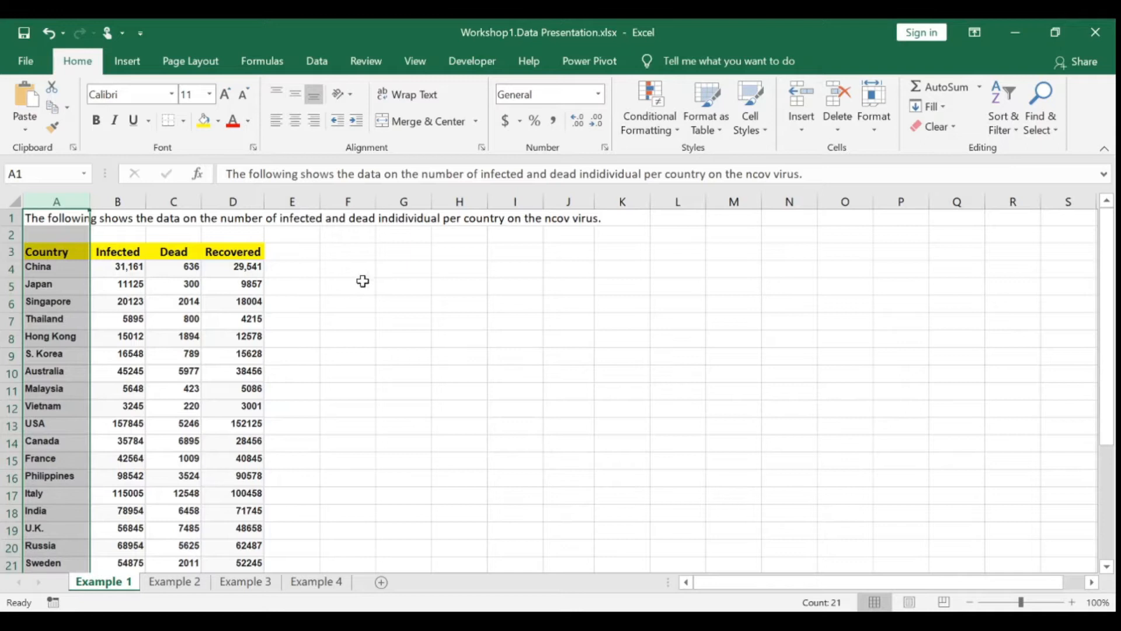
scroll(96, 392, "down", 2)
scroll(96, 392, "up", 2)
left_click(408, 337)
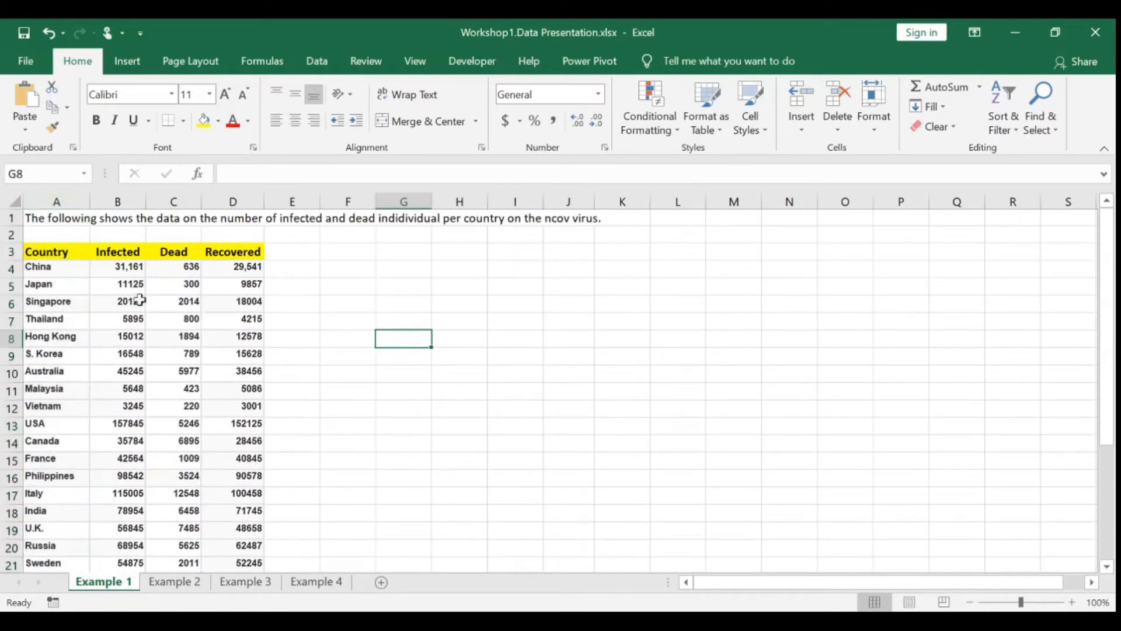
left_click(66, 269)
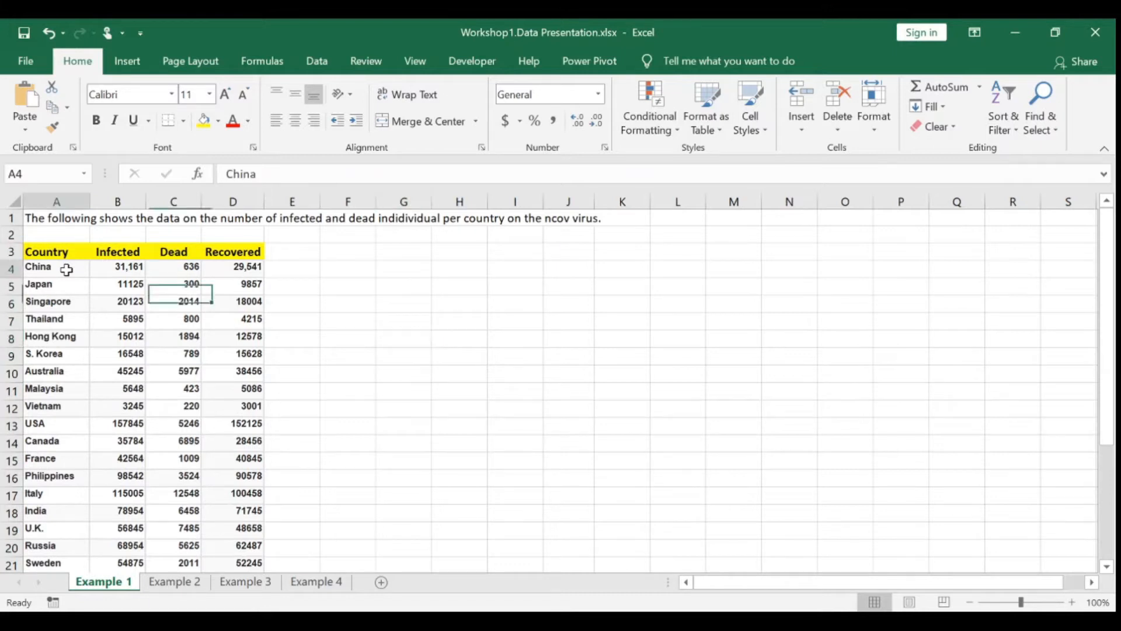
left_click(53, 287)
scroll(68, 458, "down", 1)
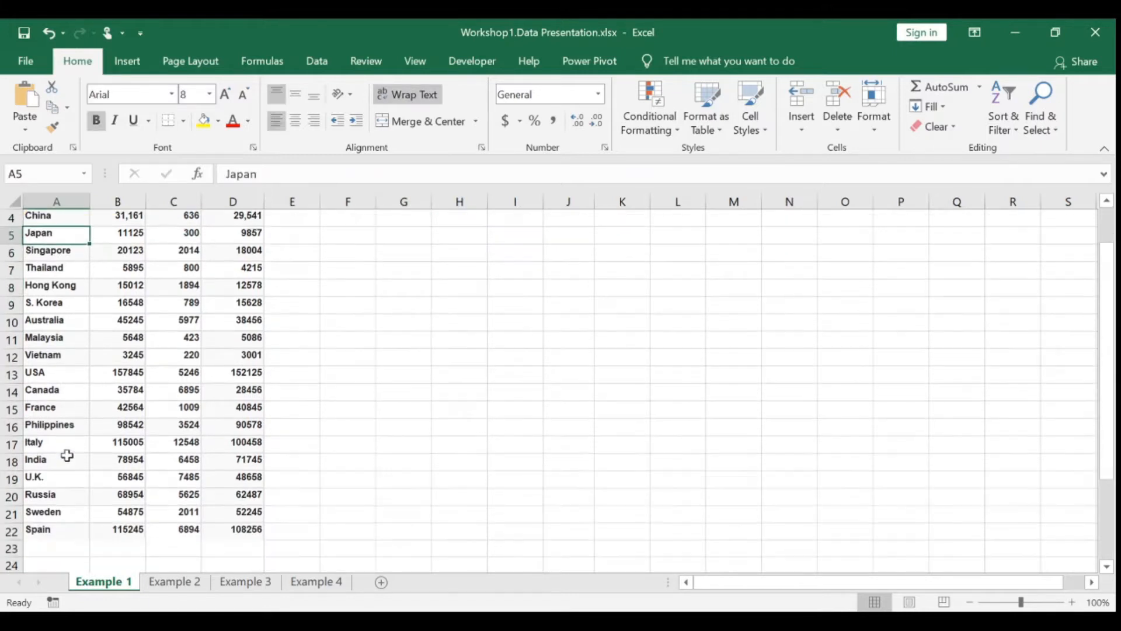
left_click(70, 530)
scroll(70, 530, "up", 1)
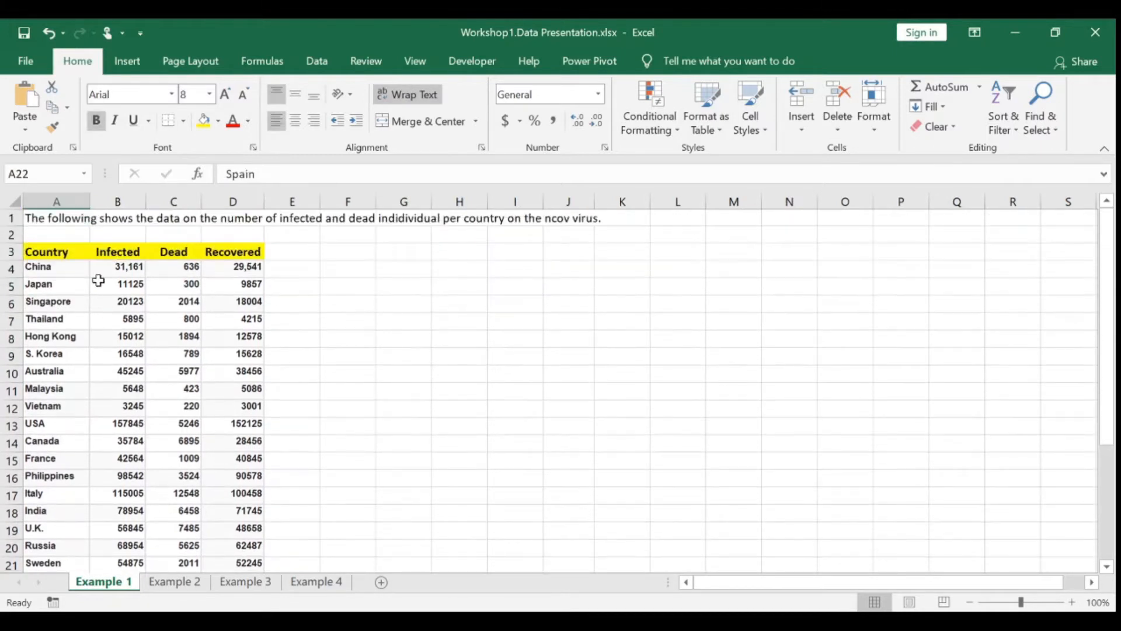
left_click(129, 199)
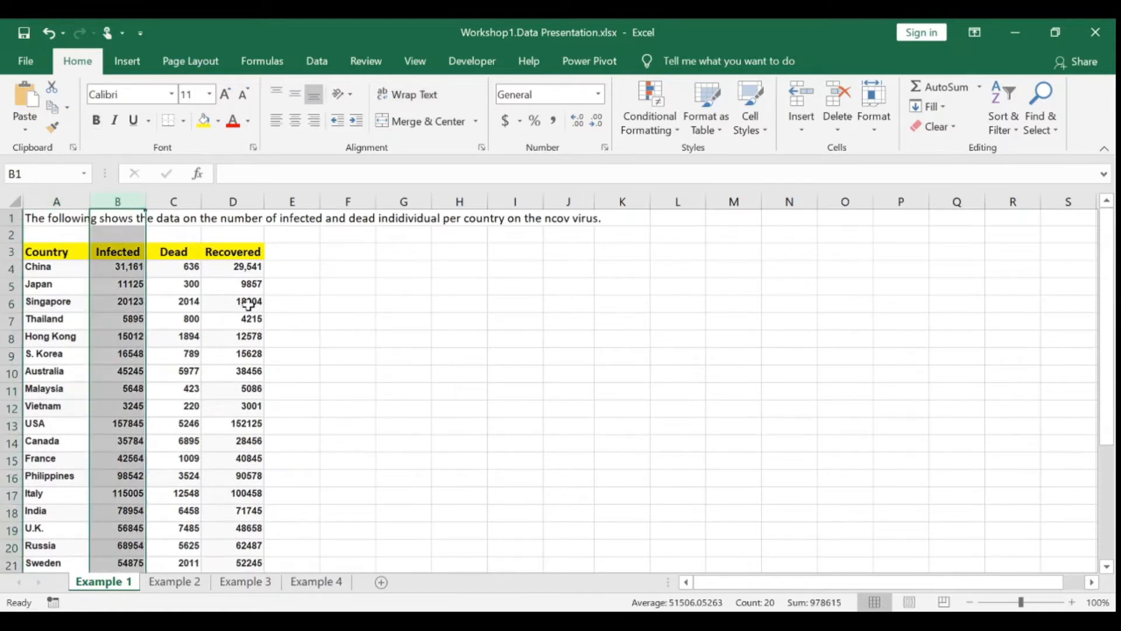
left_click(378, 285)
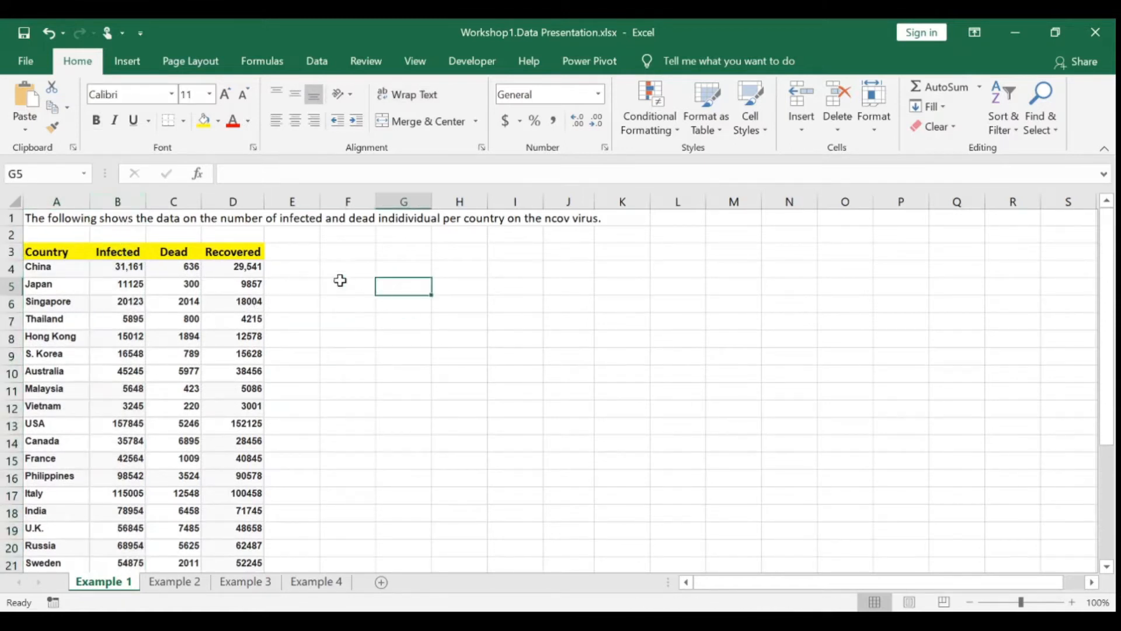
left_click(169, 199)
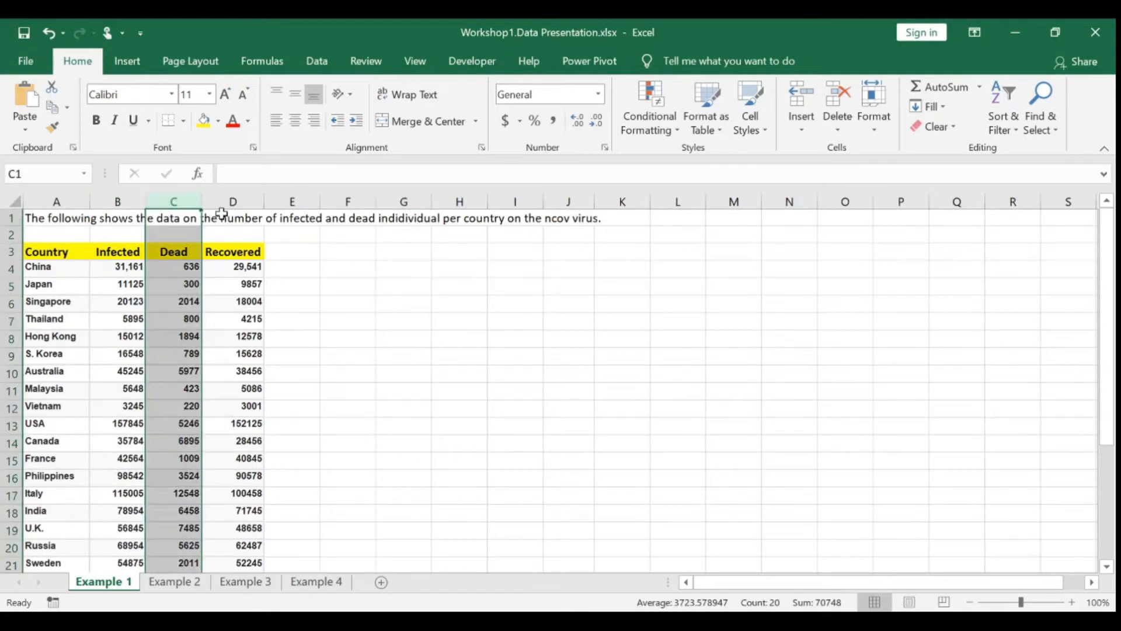
left_click(234, 200)
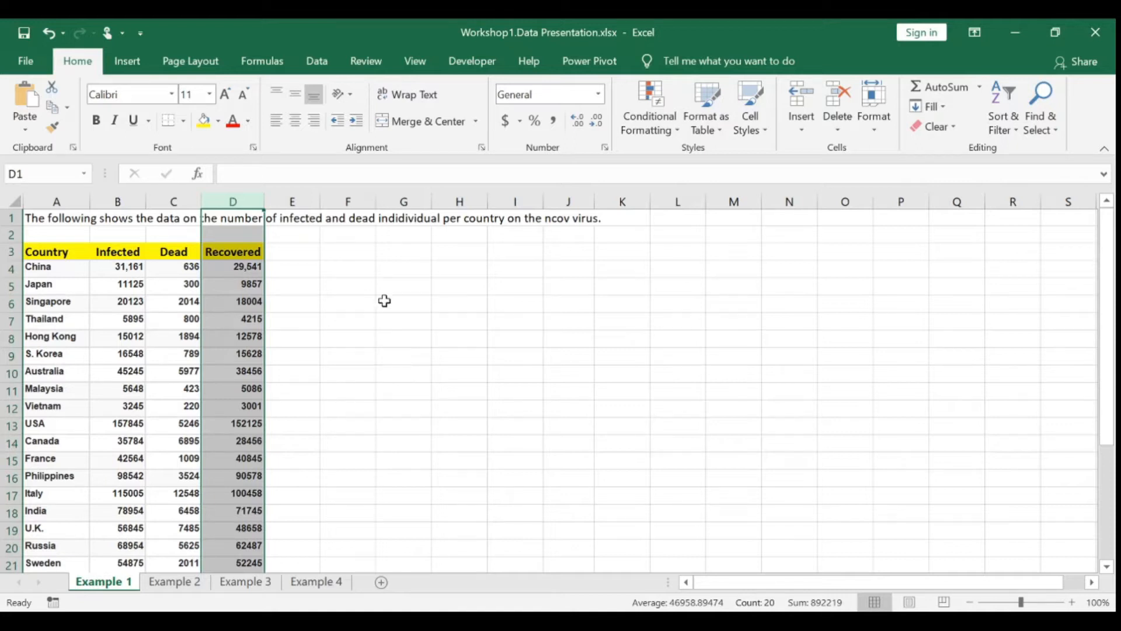
Enter the note "The most appropriate graph is Bar Graph." in cell F4.
left_click(335, 269)
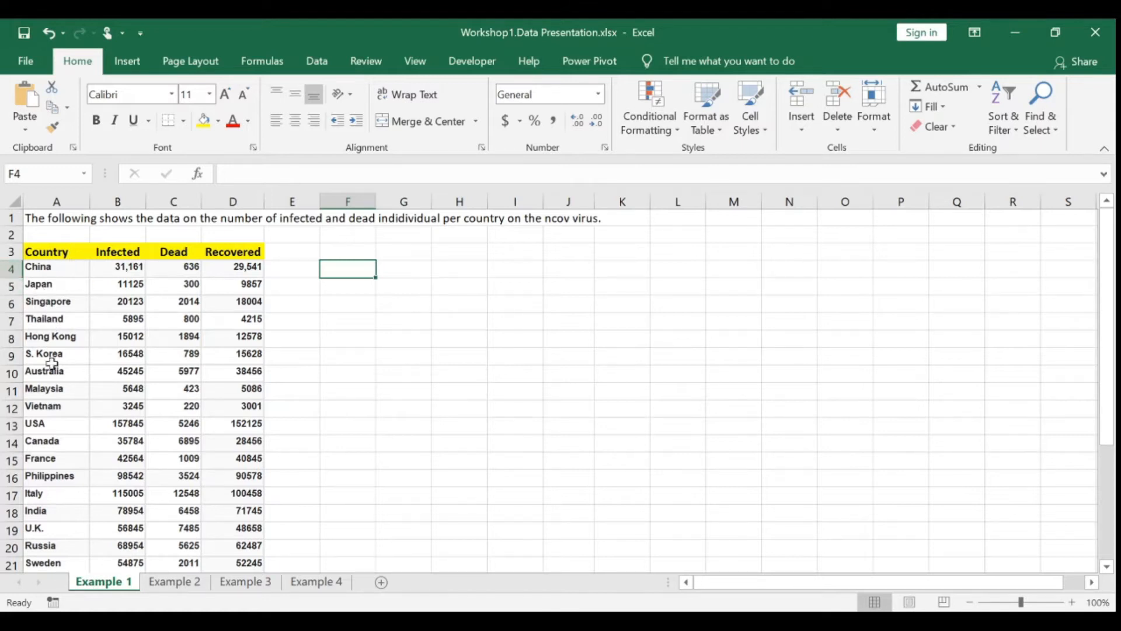
type("The most appropriate graph is Bar Graph.")
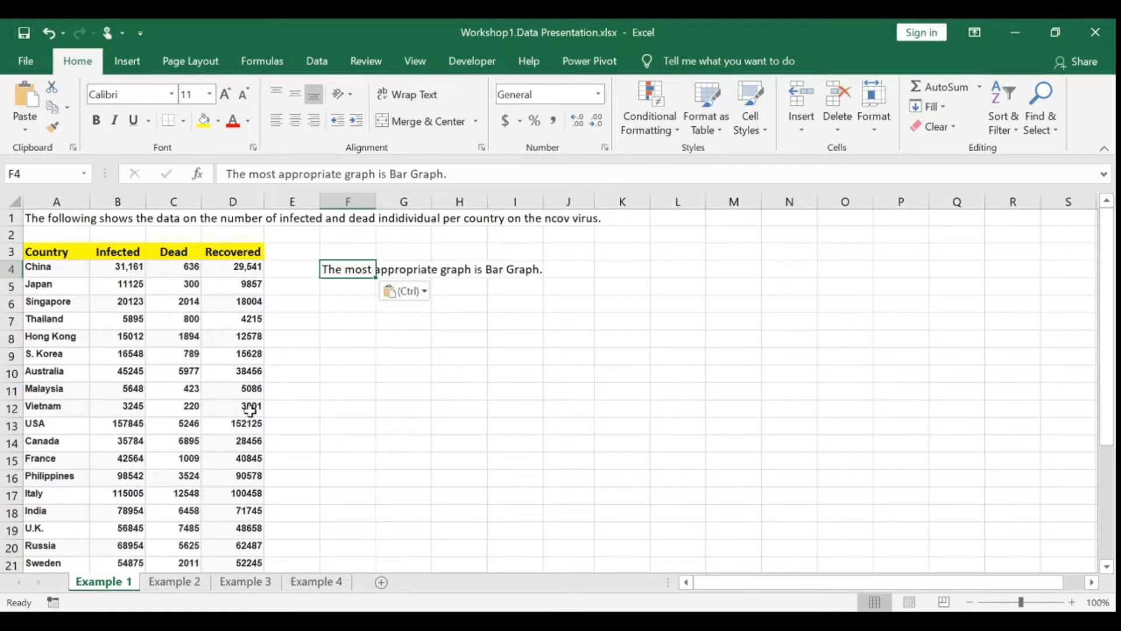
left_click(356, 309)
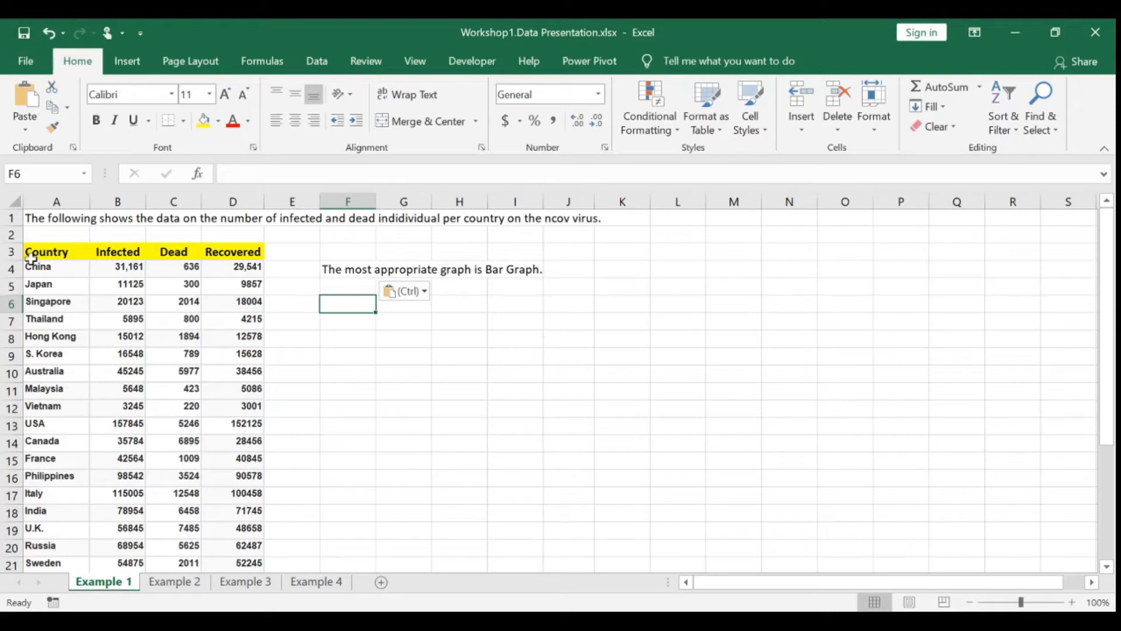
Insert a clustered column chart from the Country, Infected, Dead and Recovered data in A3:D22.
left_click_drag(31, 252, 232, 253)
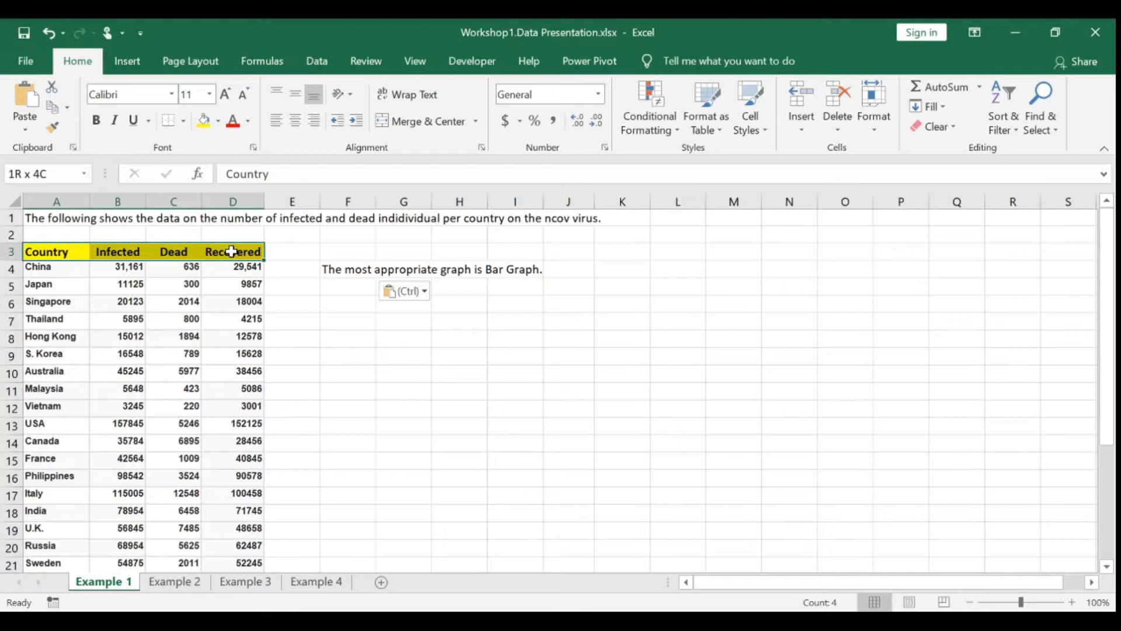
left_click(44, 251)
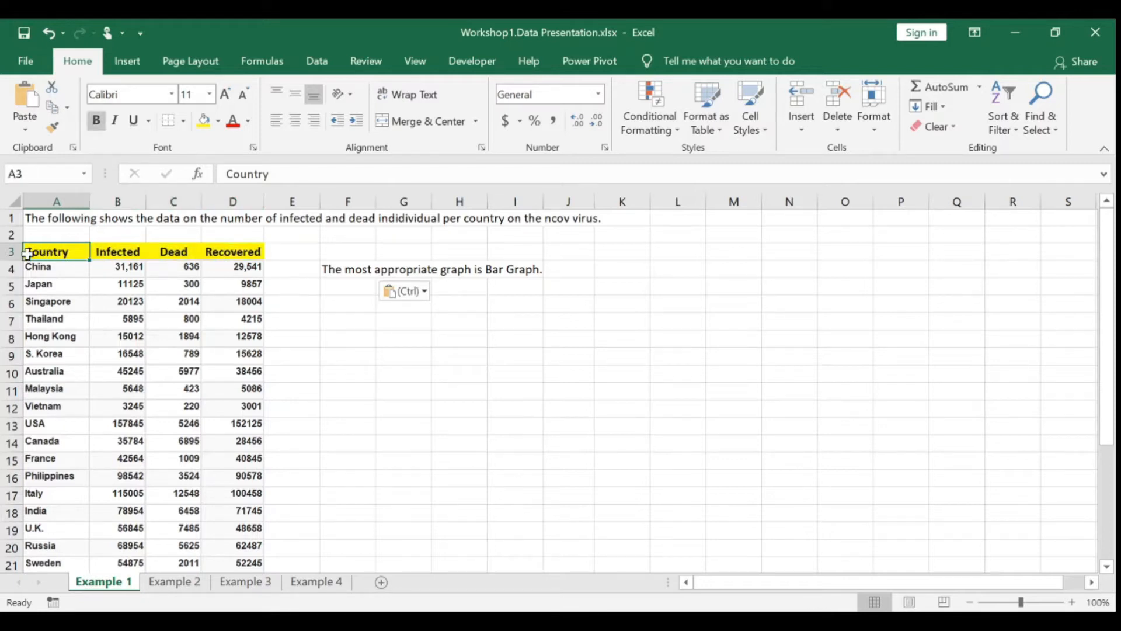
left_click_drag(49, 251, 239, 528)
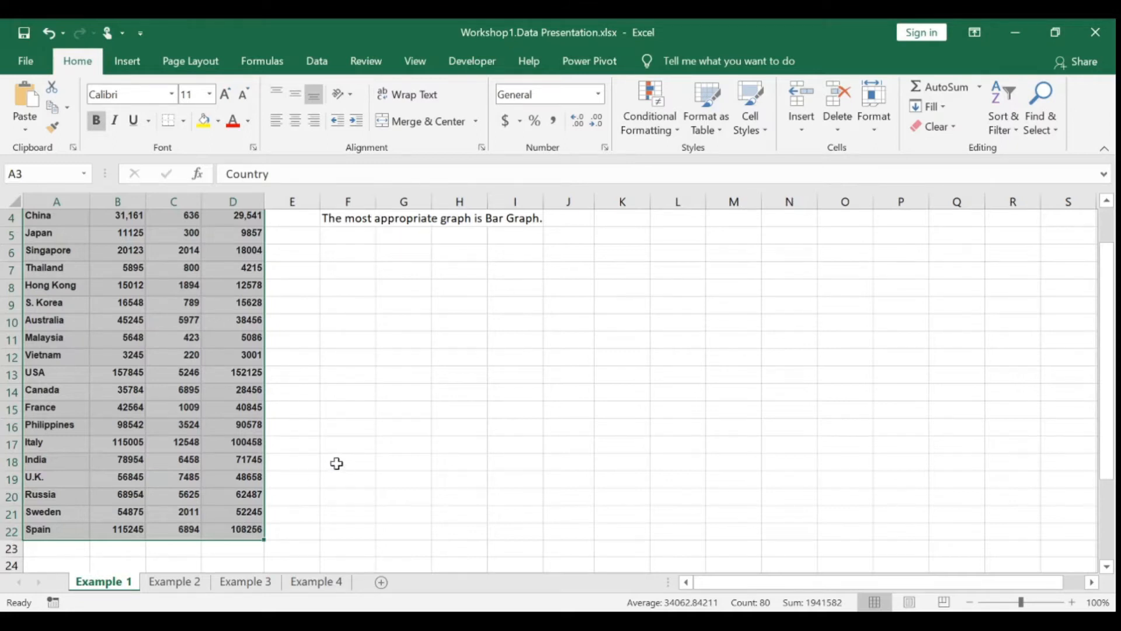
scroll(335, 463, "up", 1)
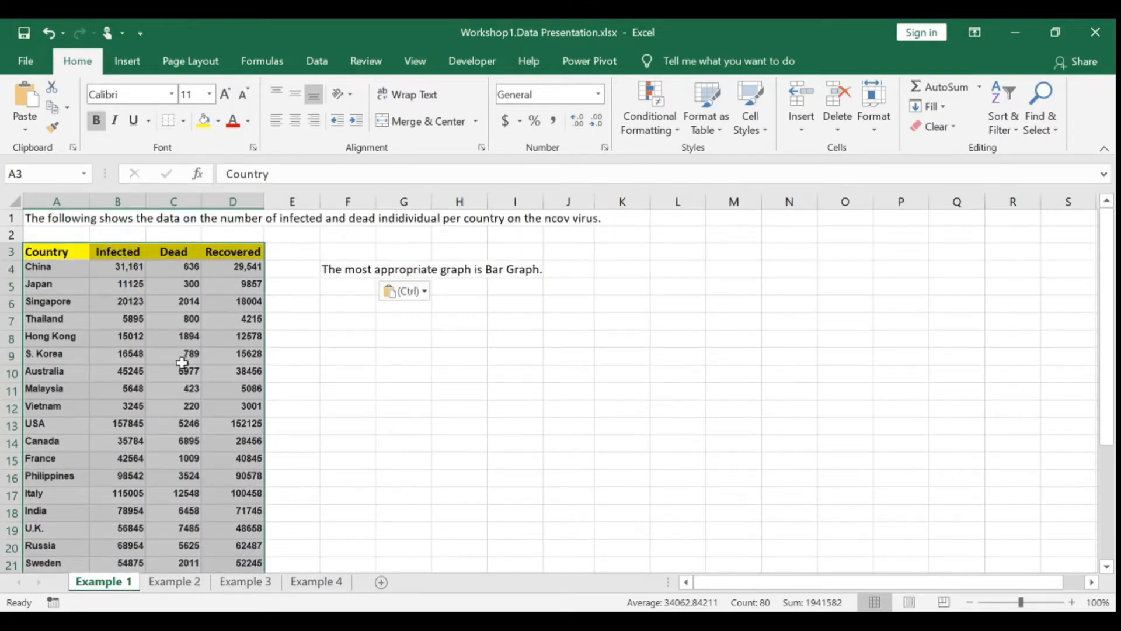
scroll(81, 300, "down", 2)
scroll(81, 300, "up", 2)
scroll(245, 383, "down", 1)
scroll(245, 385, "up", 1)
left_click(127, 65)
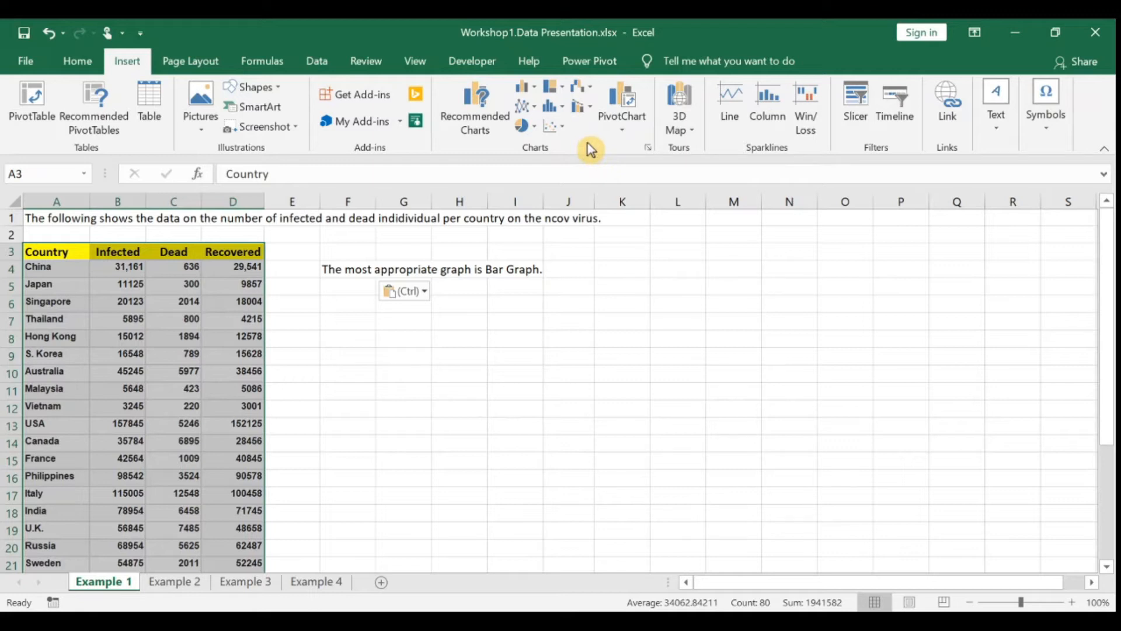
left_click(537, 92)
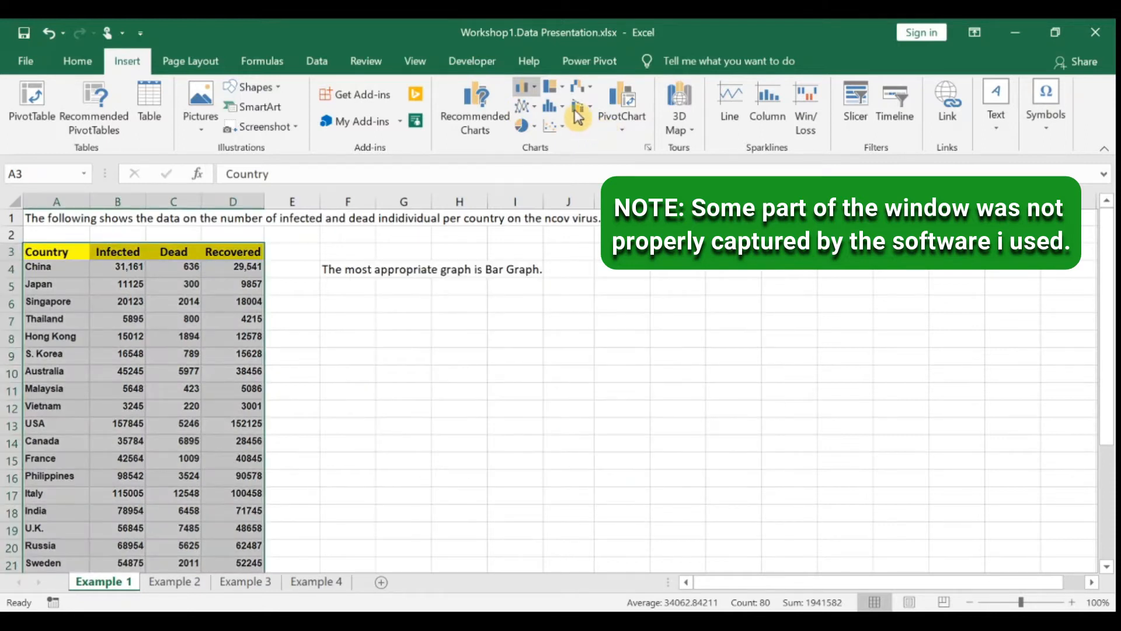
left_click(575, 145)
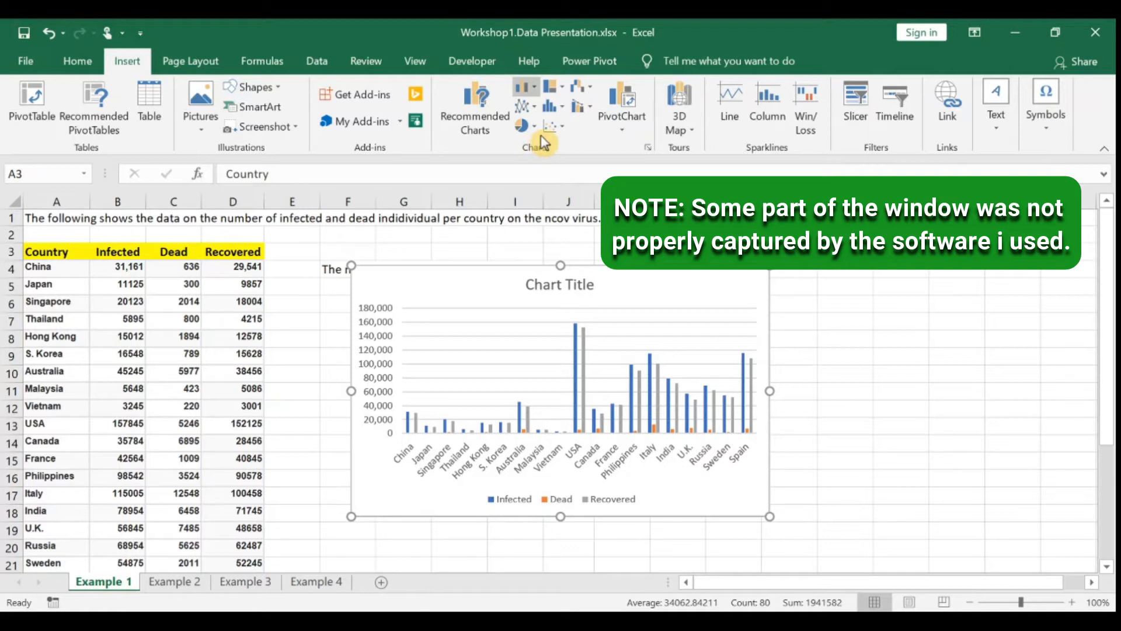
left_click(542, 137)
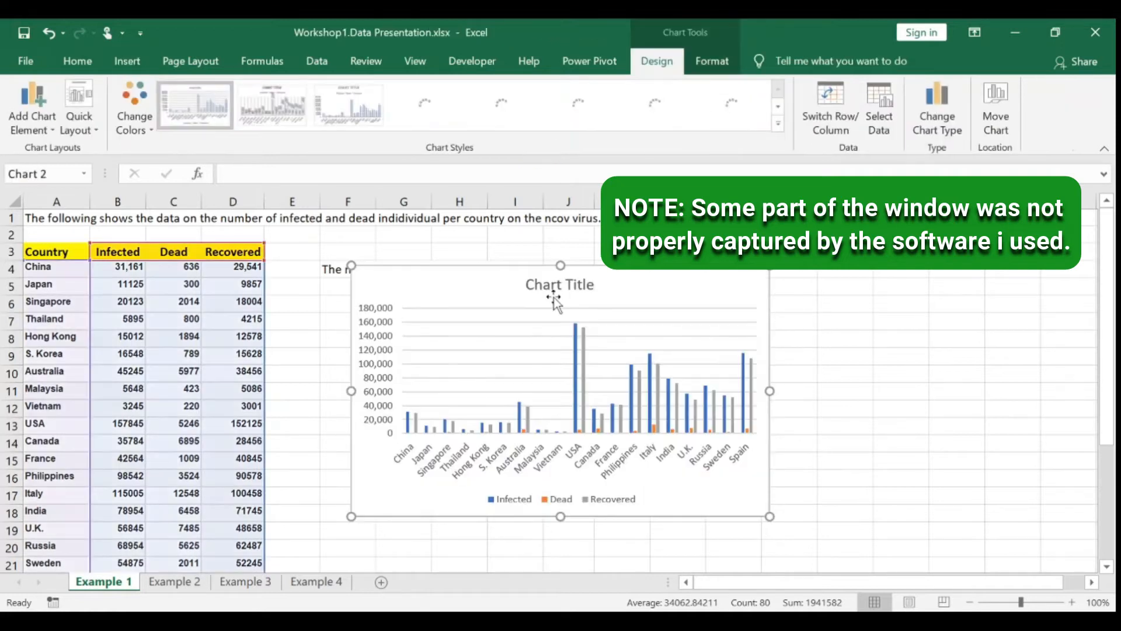
Move the chart directly below the note in F4 and enlarge it to reach about column O and row 20.
left_click_drag(444, 281, 411, 295)
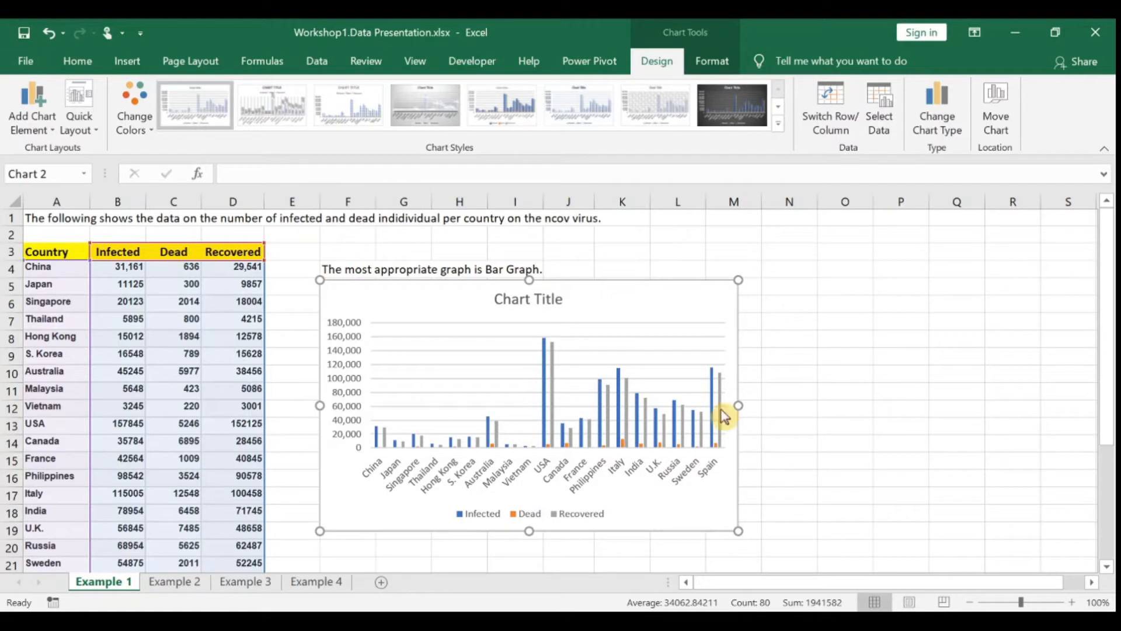
left_click(954, 370)
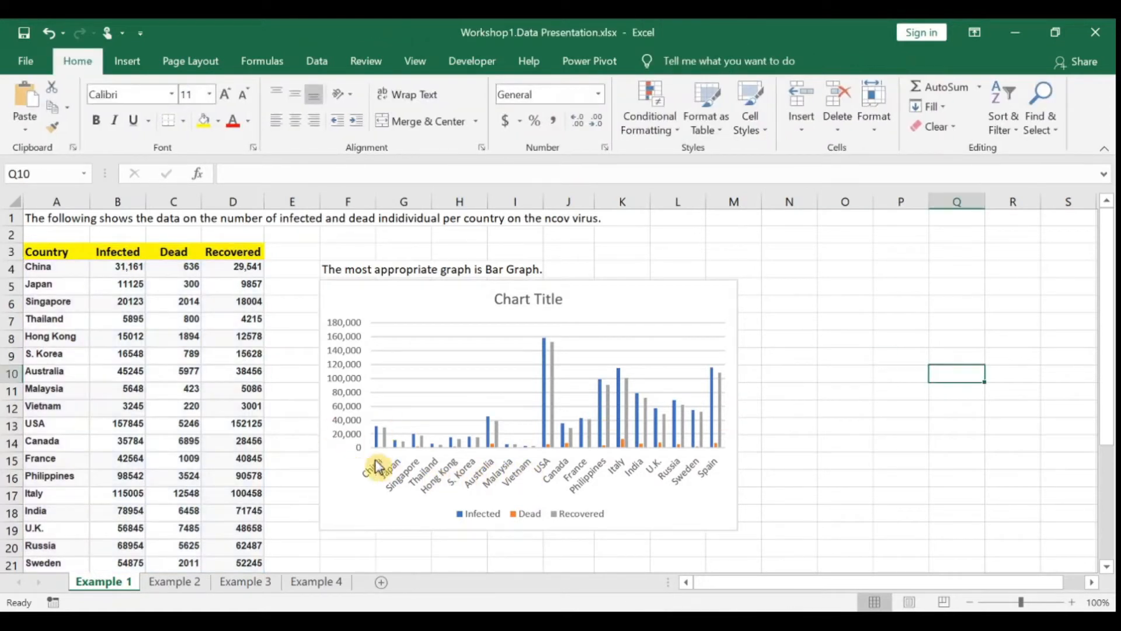
left_click(734, 532)
left_click_drag(736, 531, 839, 558)
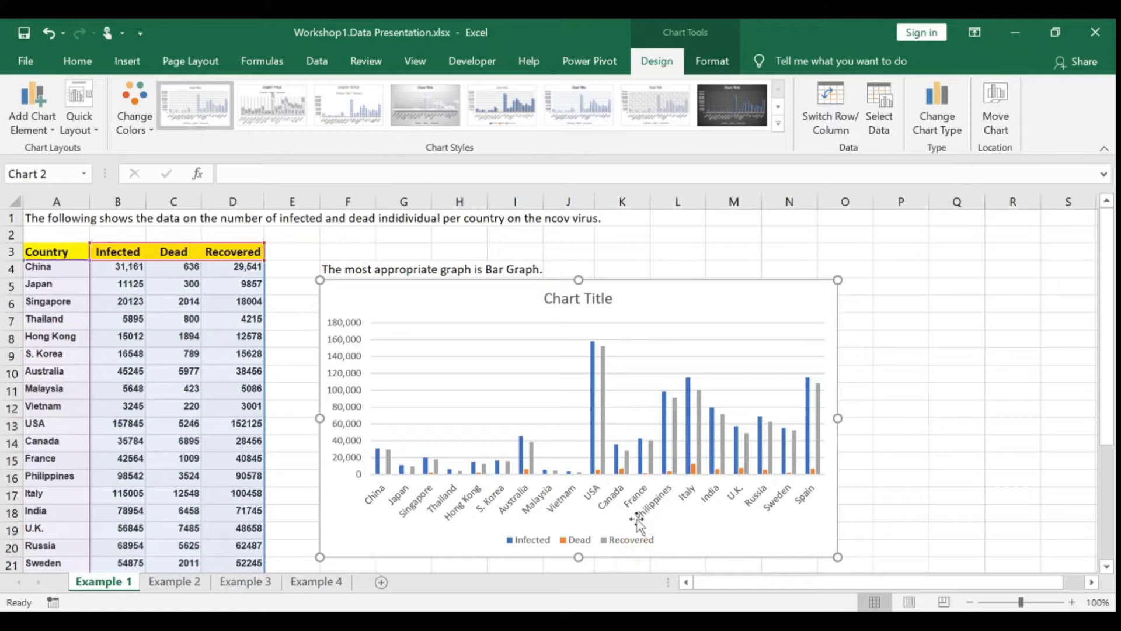
left_click_drag(658, 295, 662, 293)
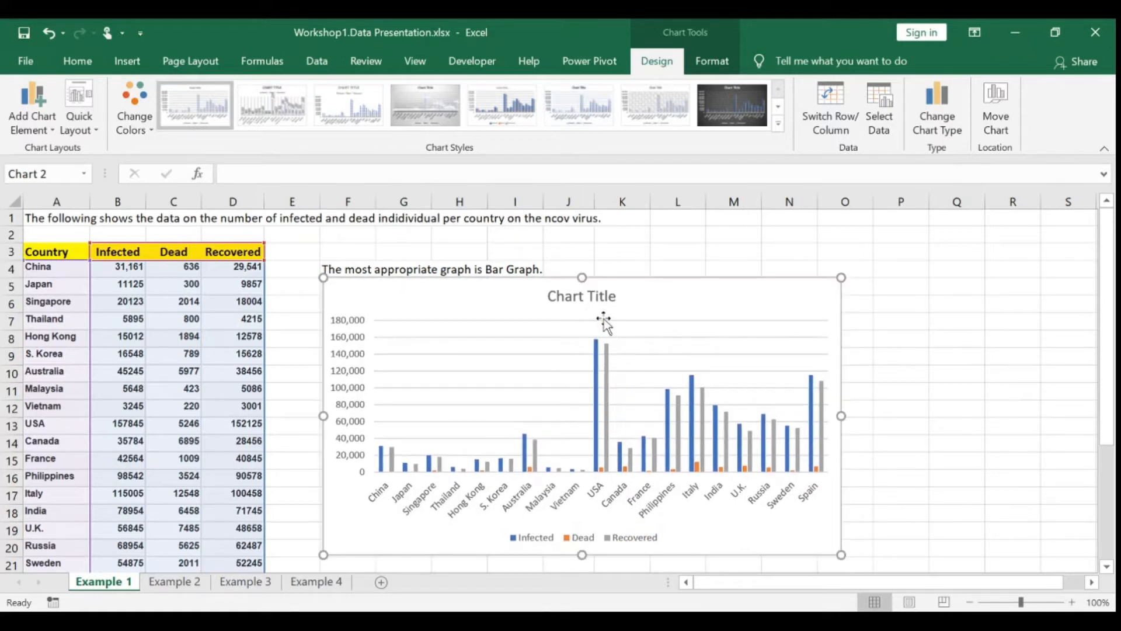
Title the chart "Statistics on Covid-19 per Country" and widen it to about the end of column Q.
left_click(614, 297)
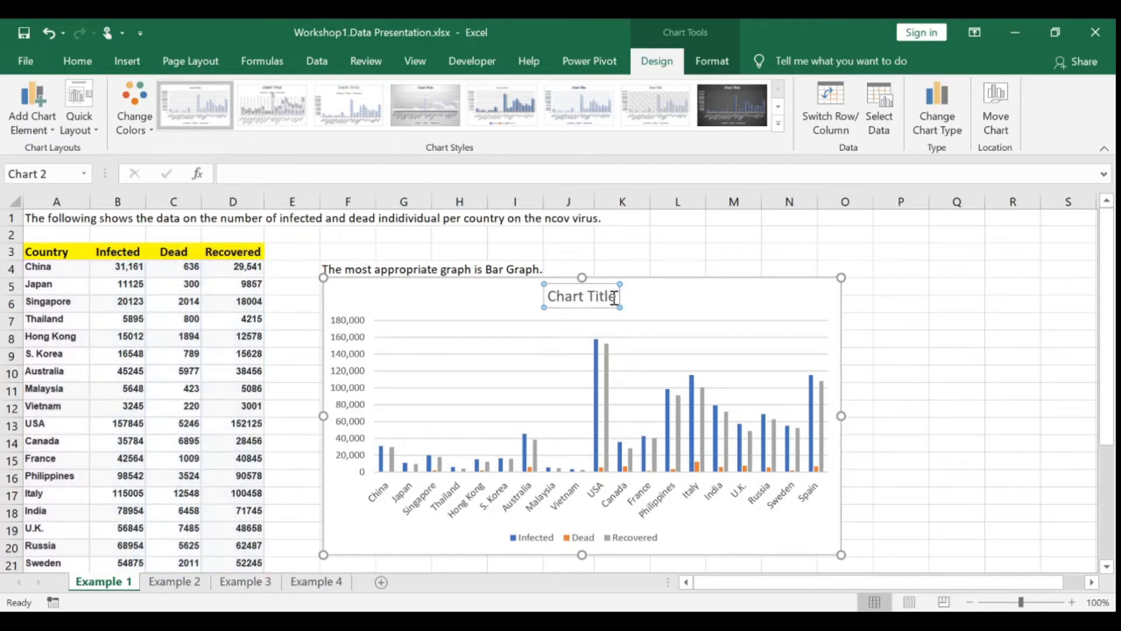
left_click_drag(615, 296, 554, 297)
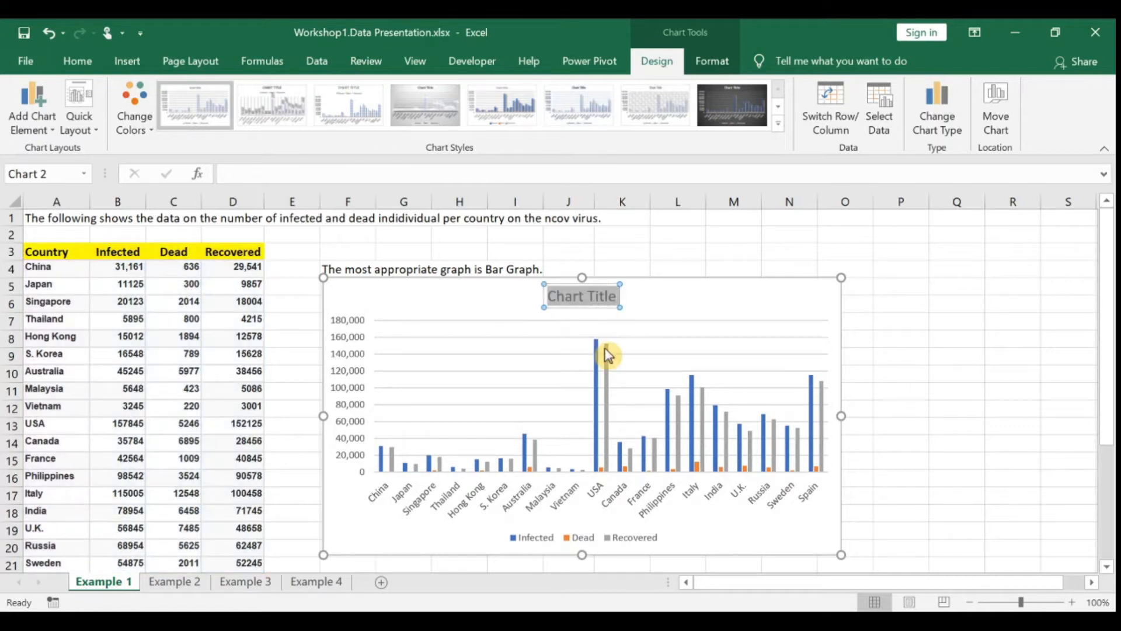
type("Statis")
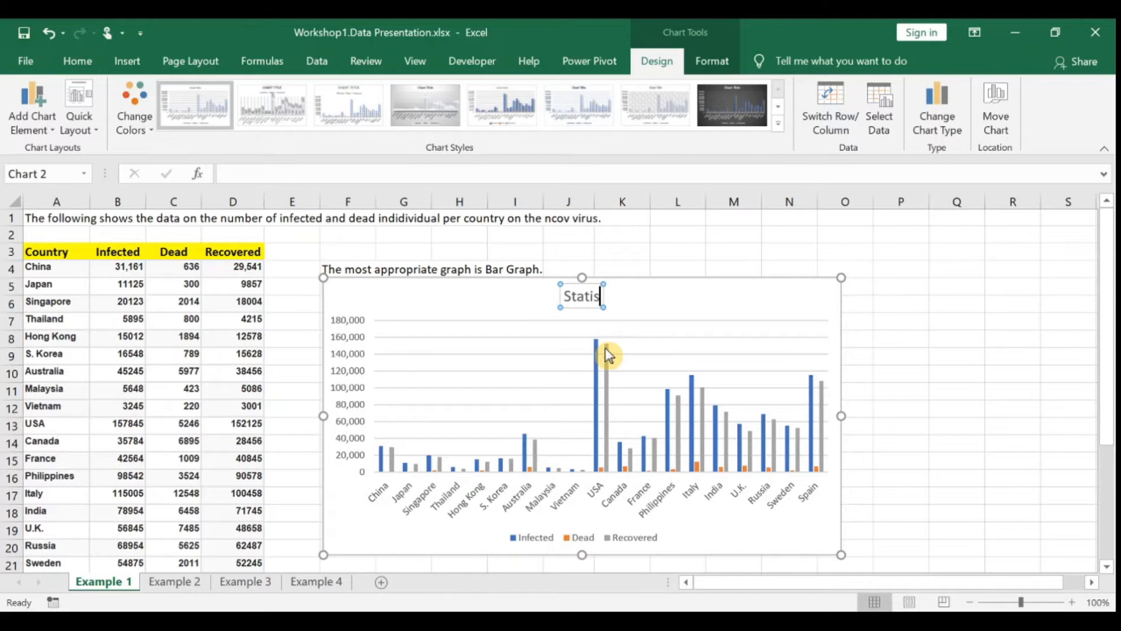
type("tics on Covid-19 per Country")
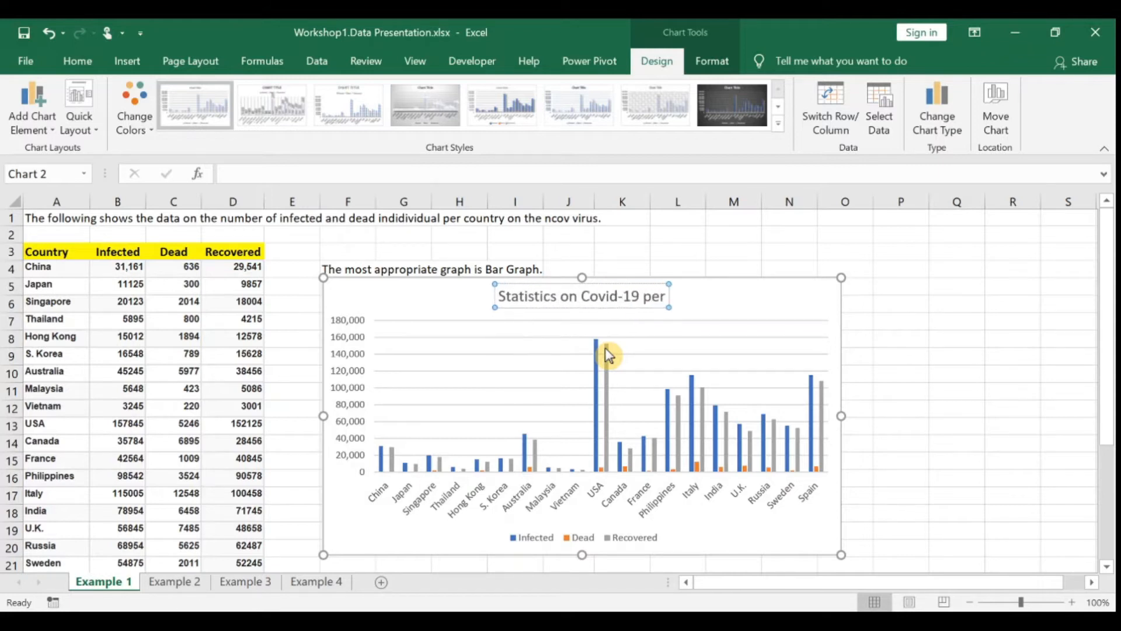
key("Escape")
key("Escape")
left_click(981, 360)
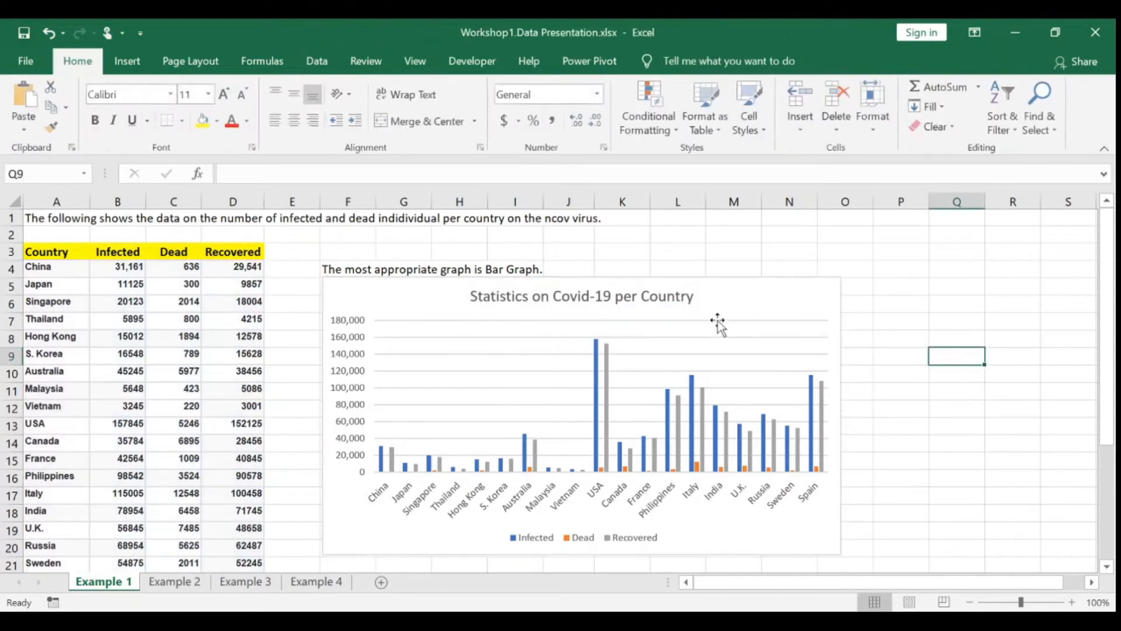
left_click(724, 290)
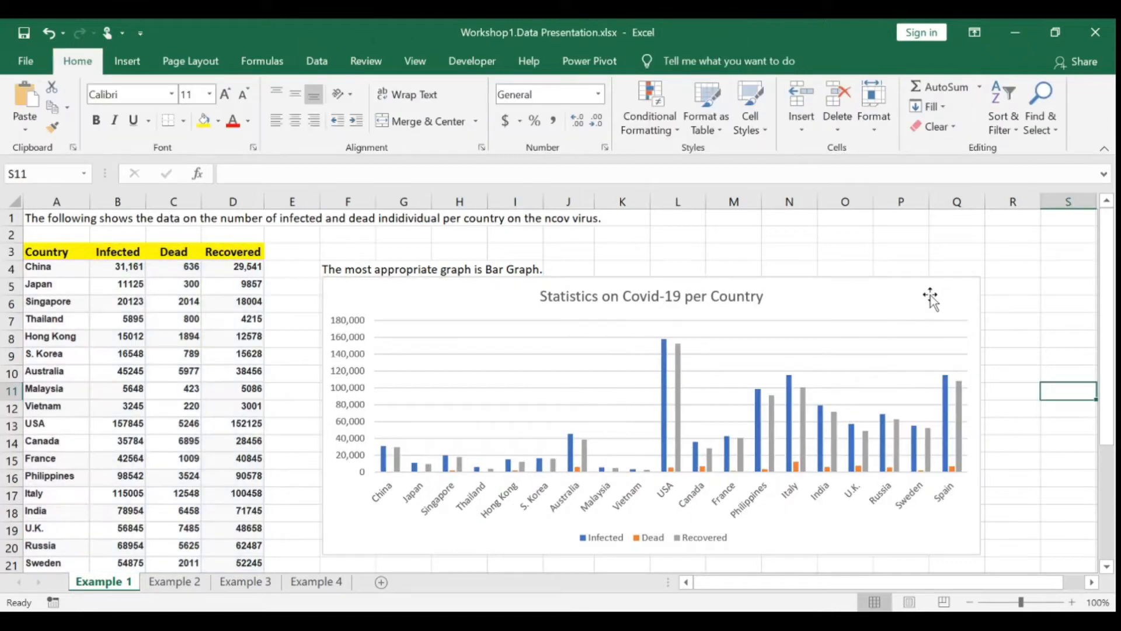
Preview alternative chart styles on the Covid-19 chart.
left_click(930, 296)
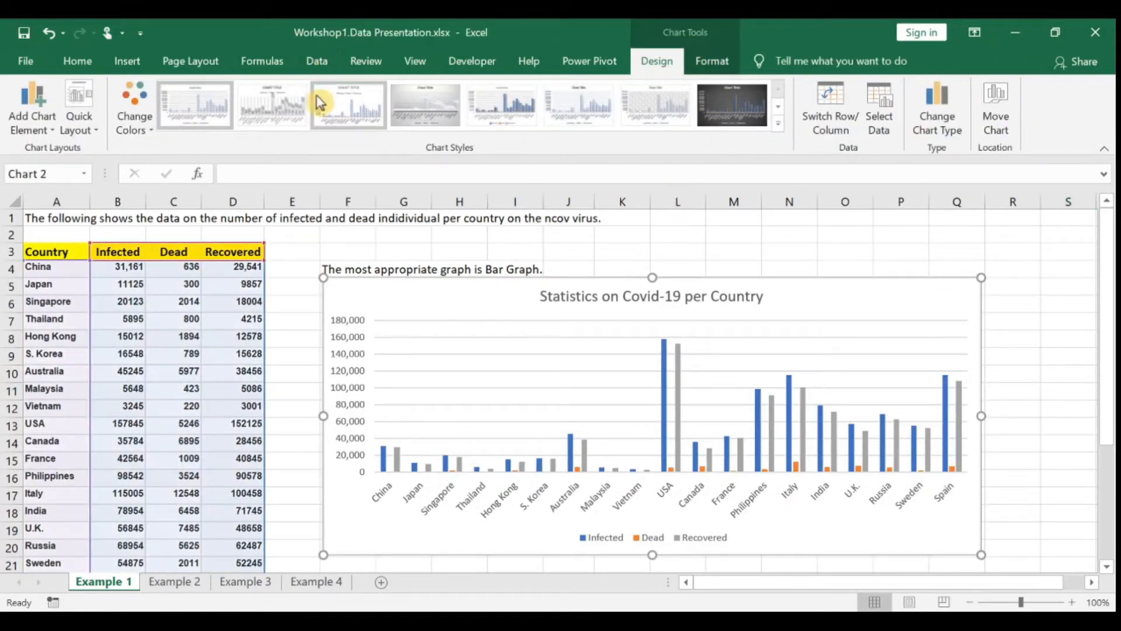
left_click(384, 462)
left_click(387, 461)
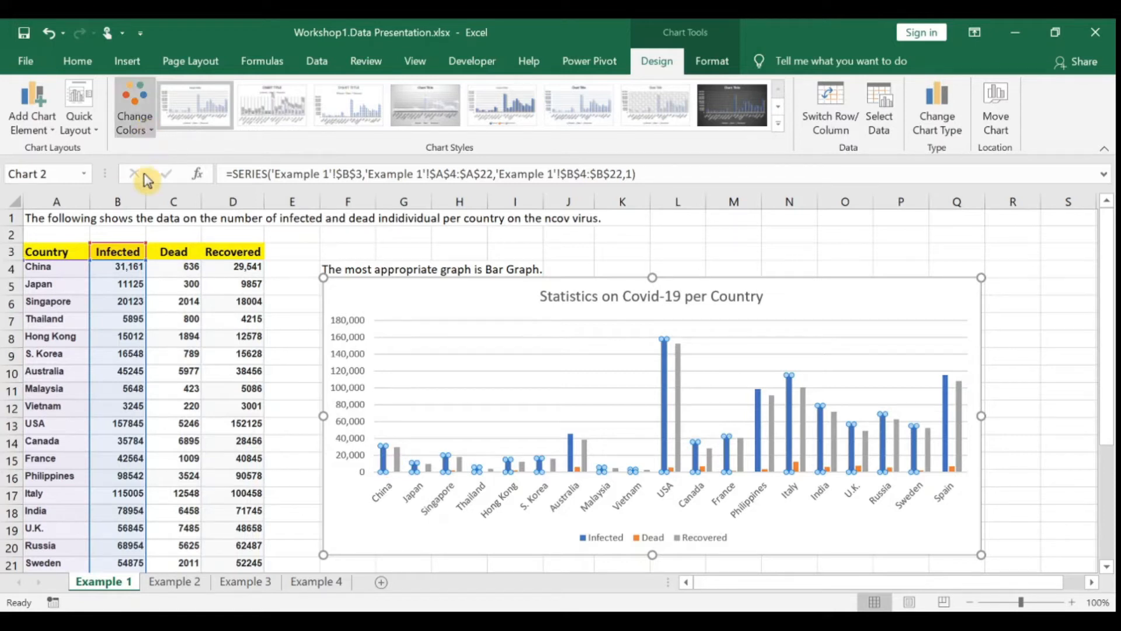
left_click(777, 125)
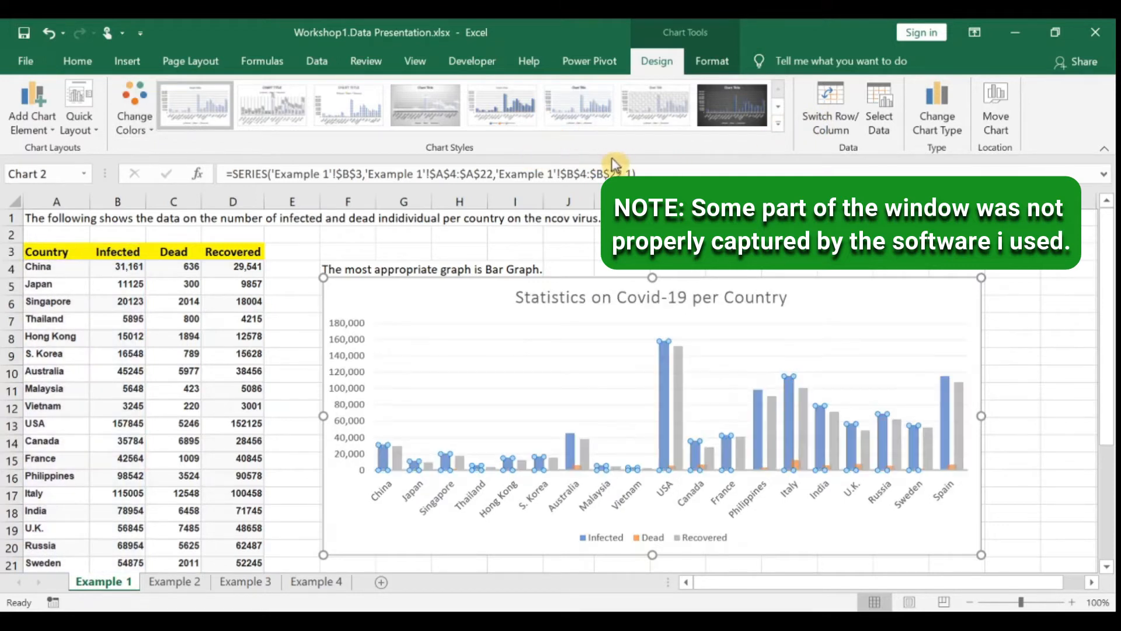
left_click(508, 169)
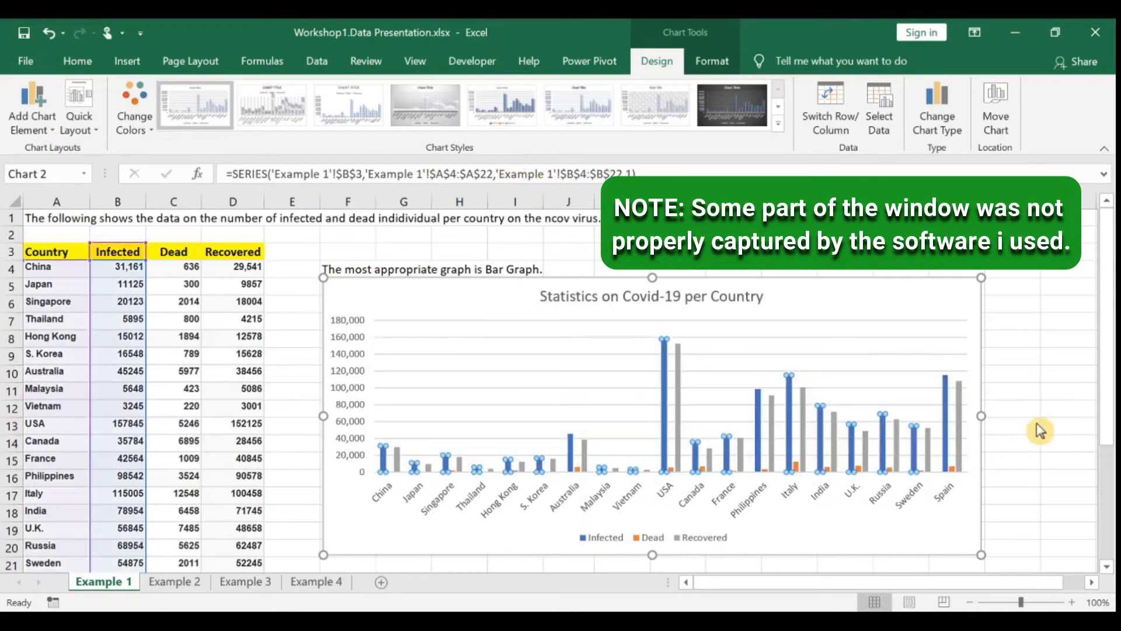
left_click(1019, 460)
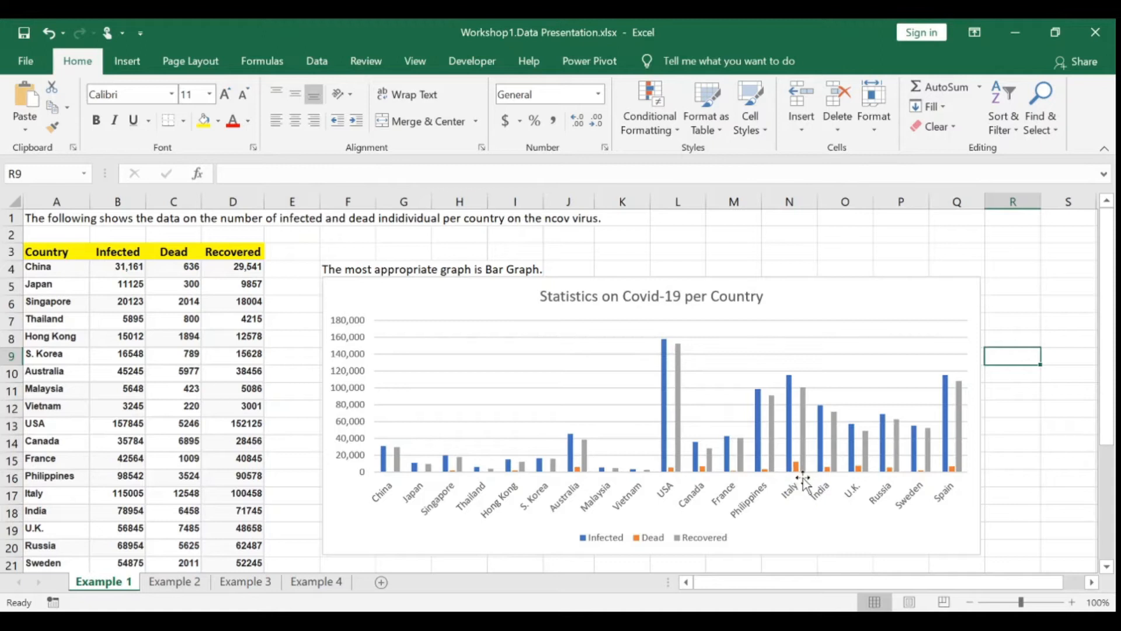
Open the Example 2 sheet and examine the Sector column of the 2020 budget data.
left_click(175, 591)
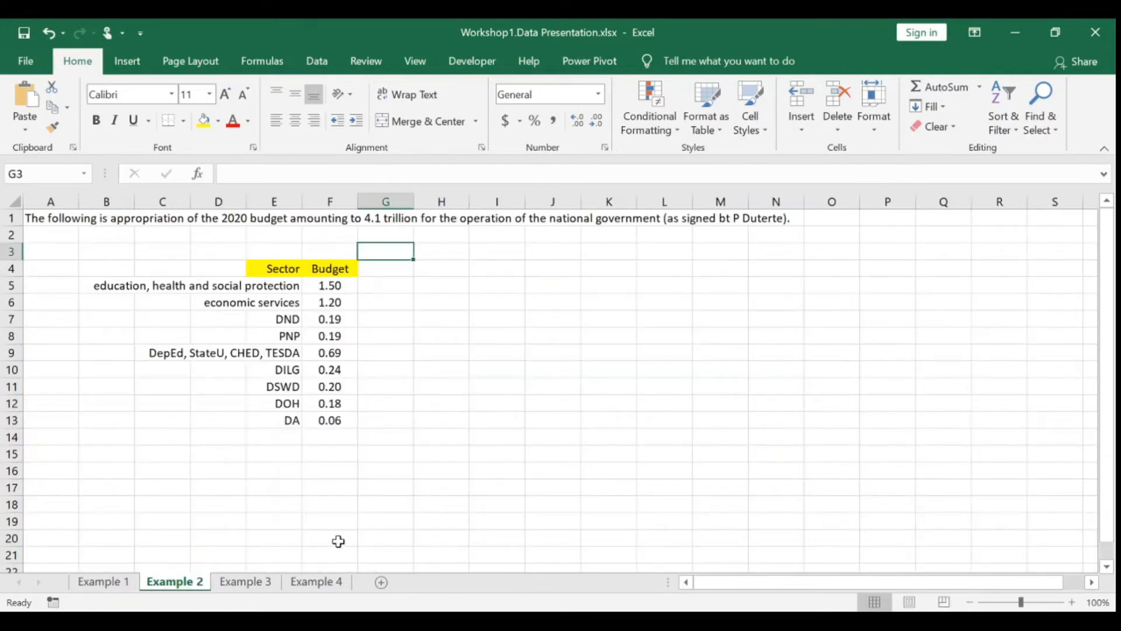
left_click(445, 269)
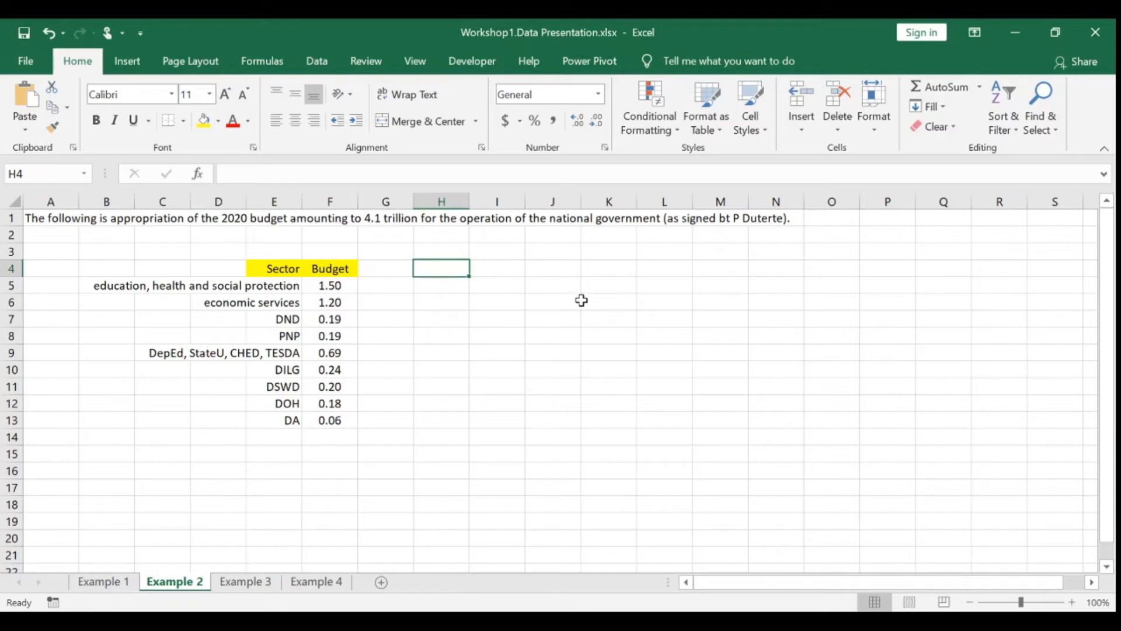
left_click(265, 269)
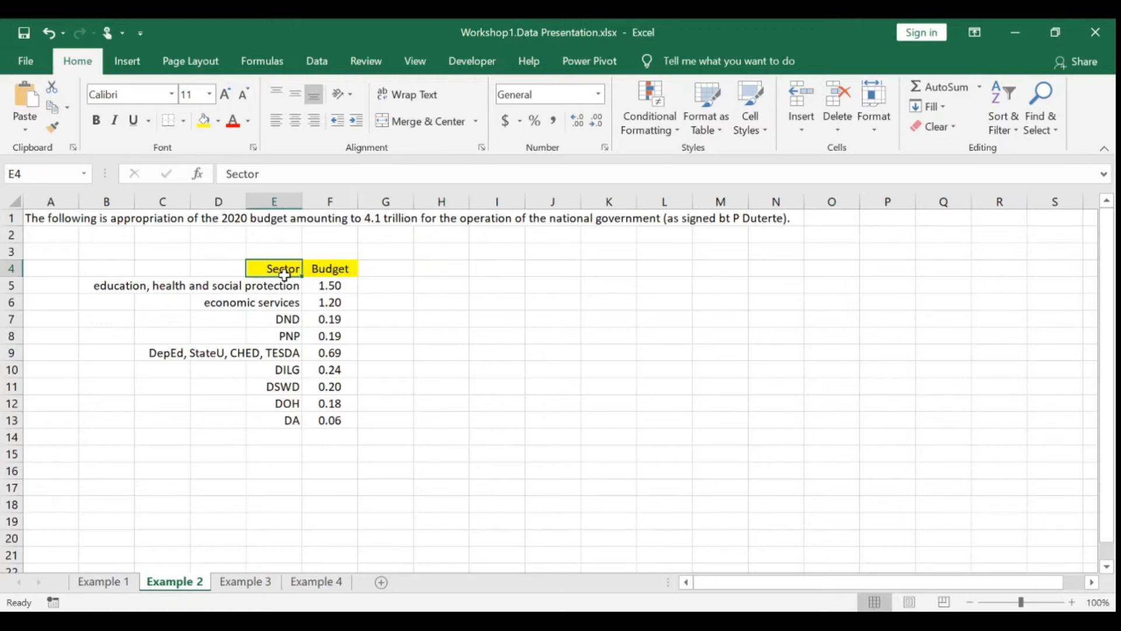
left_click_drag(269, 269, 274, 403)
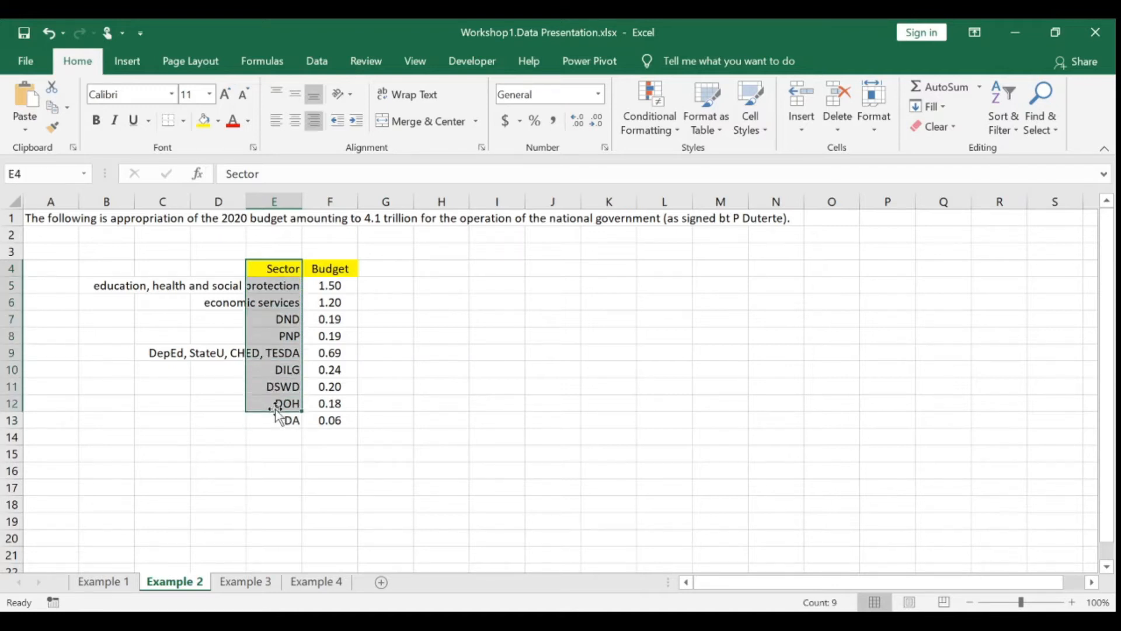
Examine the Budget column and compare the amounts for education, health and social protection and for economic services.
left_click(335, 269)
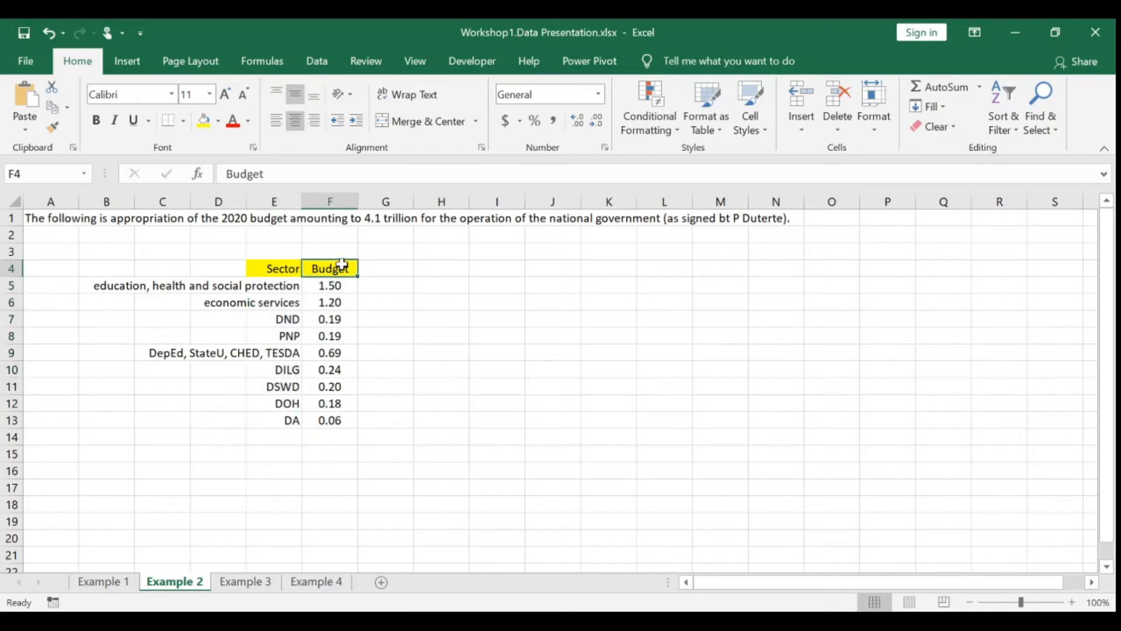
left_click(334, 285)
left_click(338, 268)
left_click(341, 286)
key("Up")
key("Down")
key("Up")
left_click(339, 287)
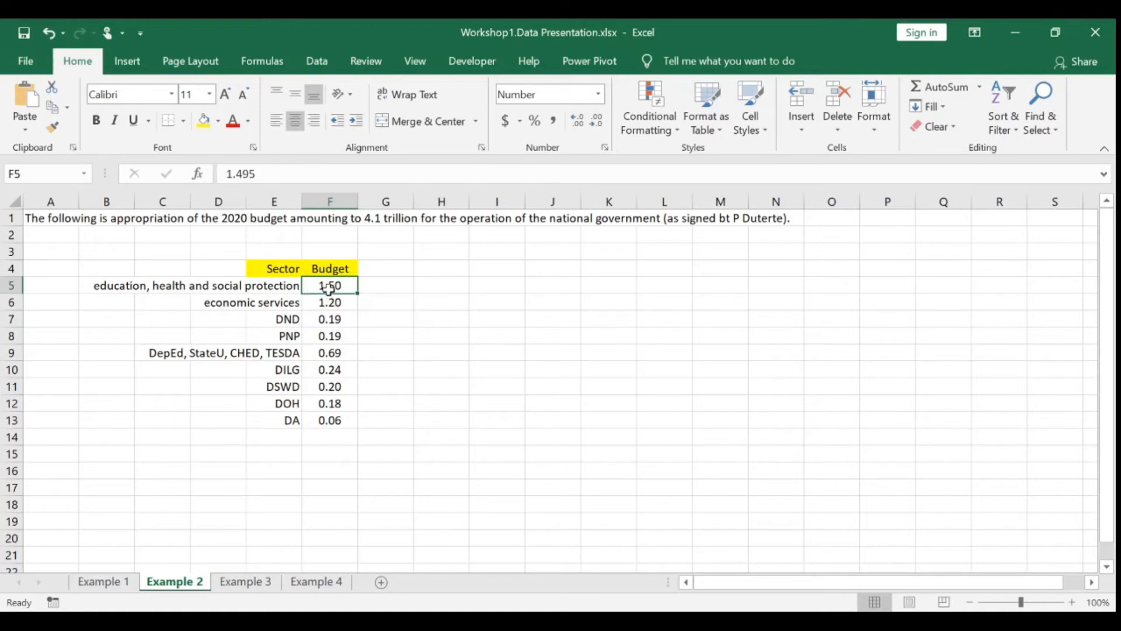
left_click(279, 287)
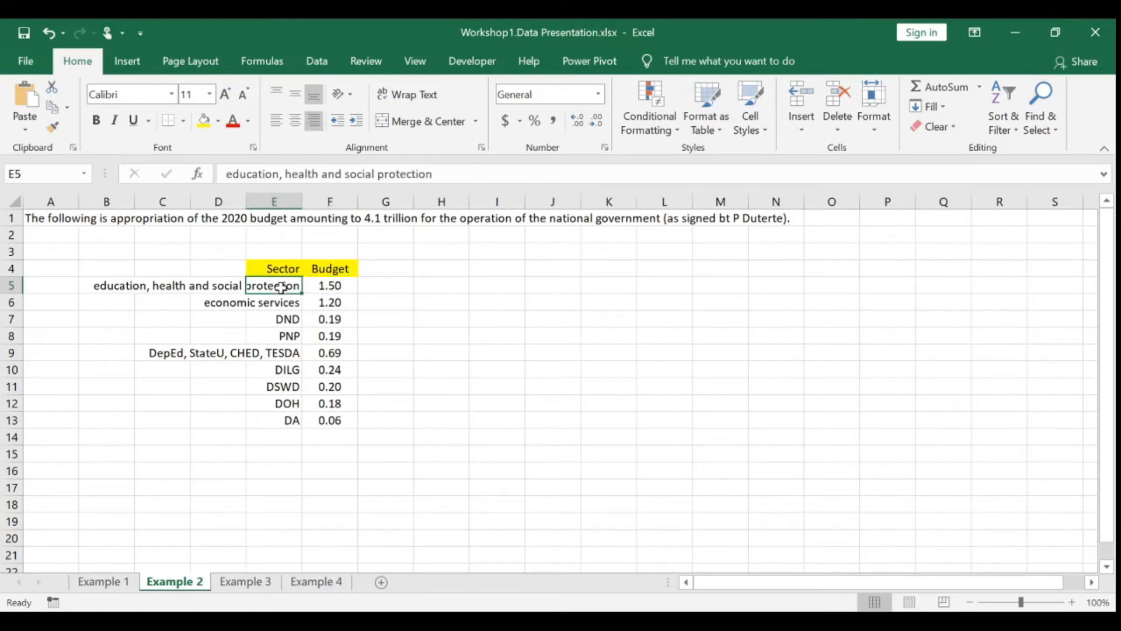
left_click(343, 302)
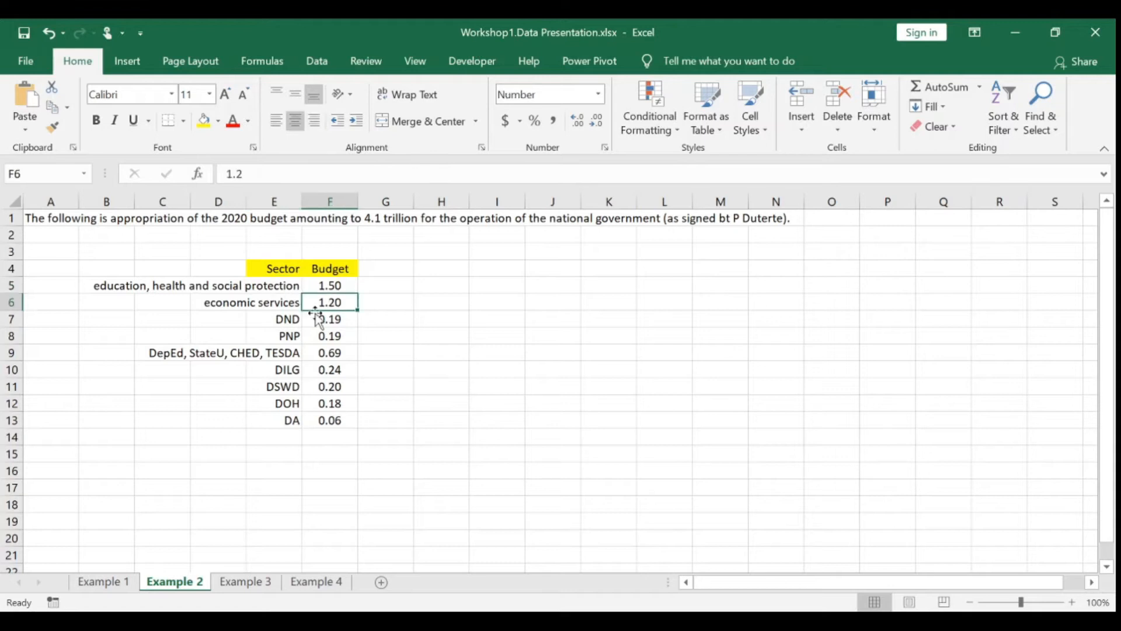
left_click(273, 308)
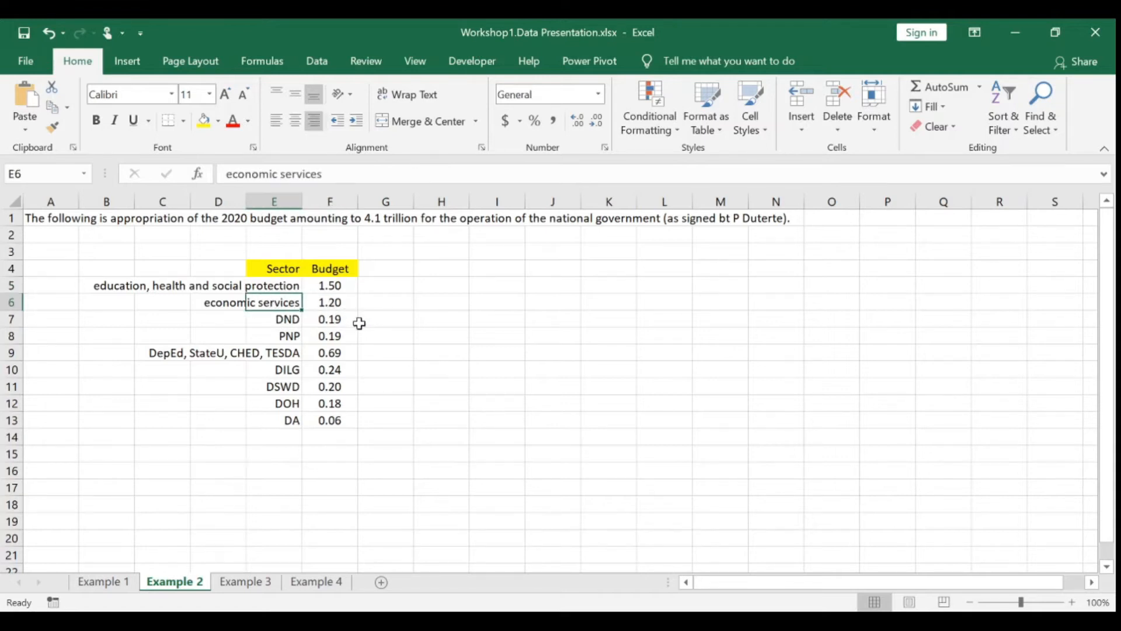
left_click(496, 315)
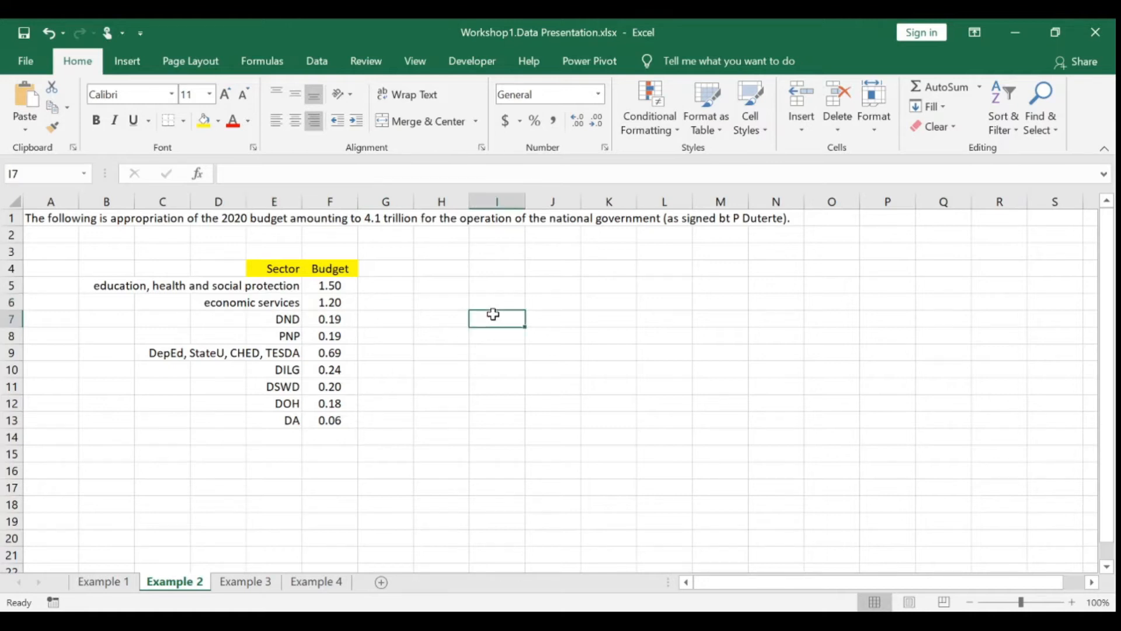
left_click(443, 268)
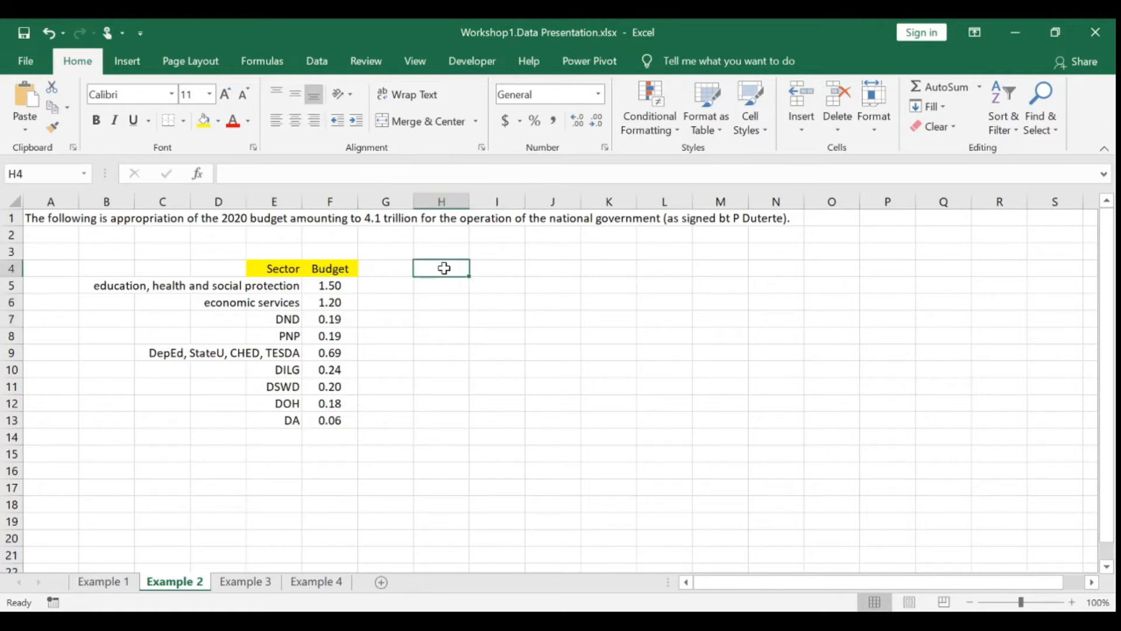
left_click(452, 299)
left_click(443, 285)
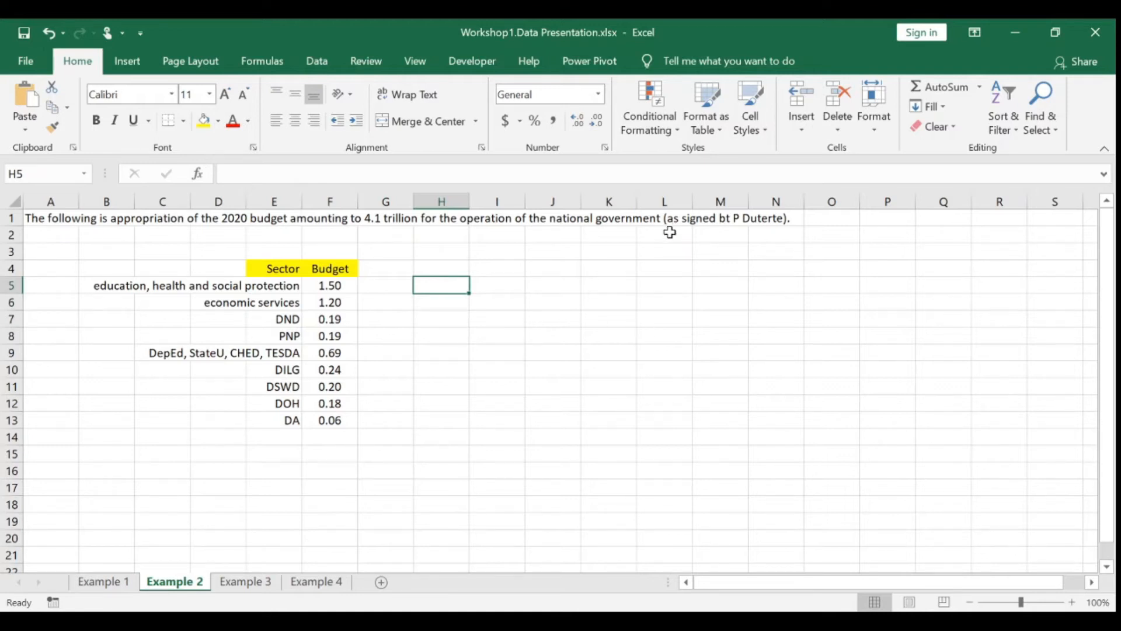
Enter the note "The appropriate chart is Pie Chart." in cell H5.
type("The a")
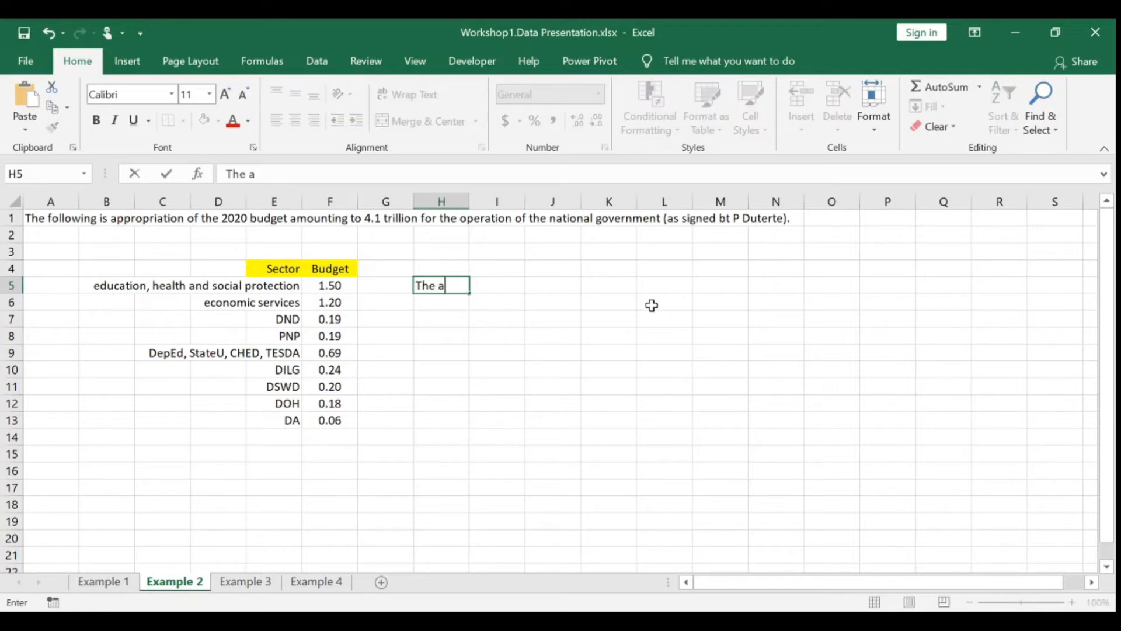
type("ppropriate chart is Pie Chart.")
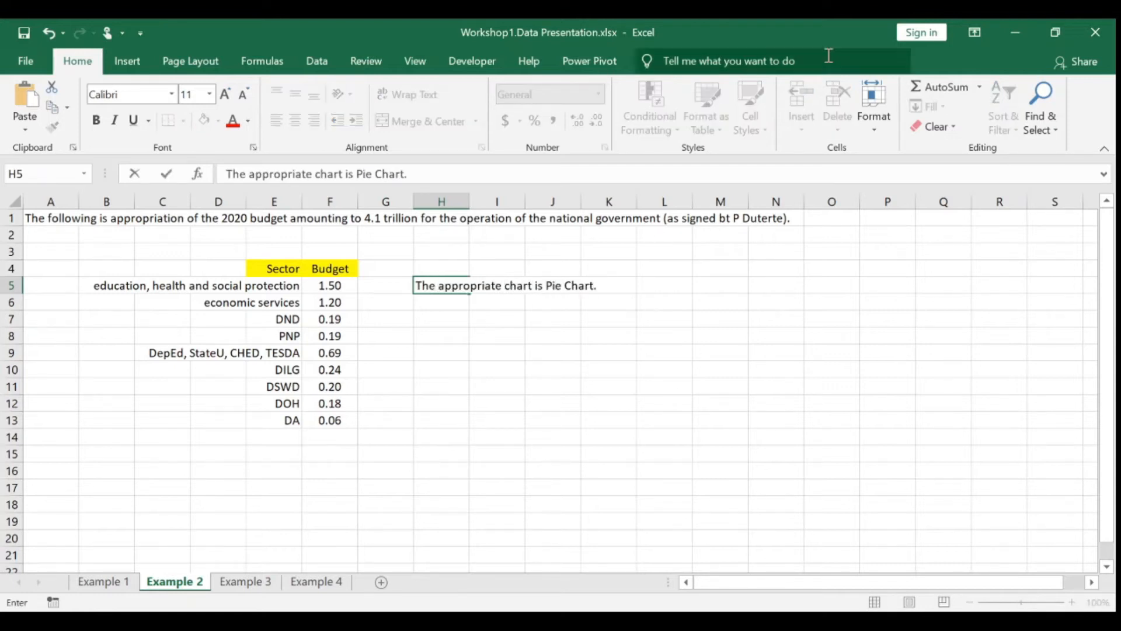
left_click(714, 302)
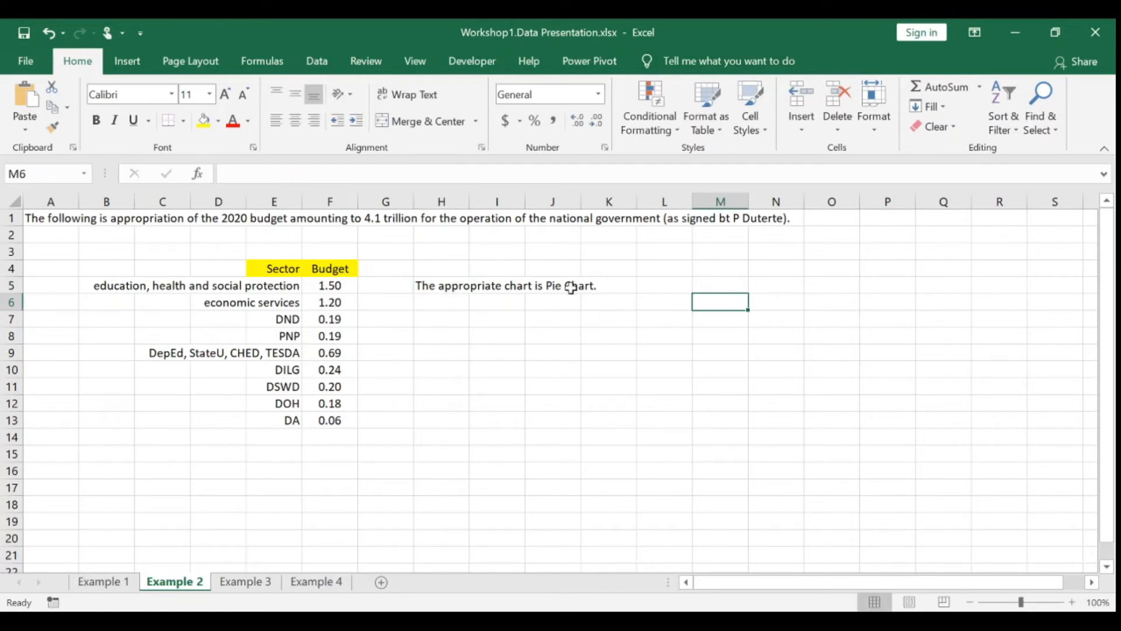
left_click(553, 286)
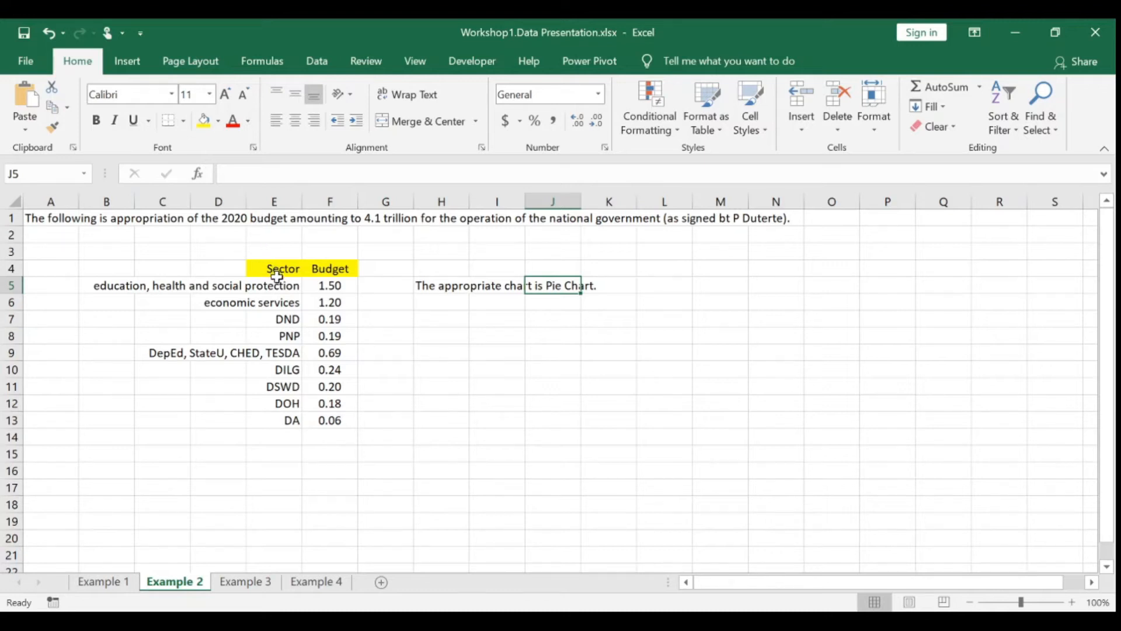
Insert a 2-D pie chart from the Sector and Budget data in E4:F13.
left_click(431, 315)
left_click_drag(259, 269, 338, 419)
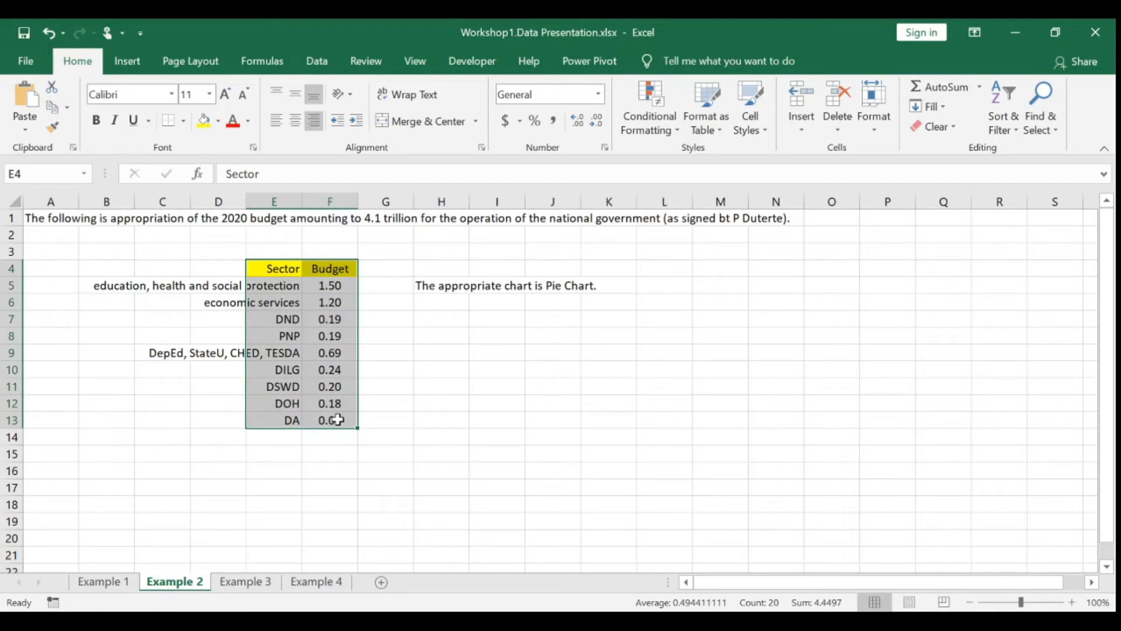
left_click(126, 61)
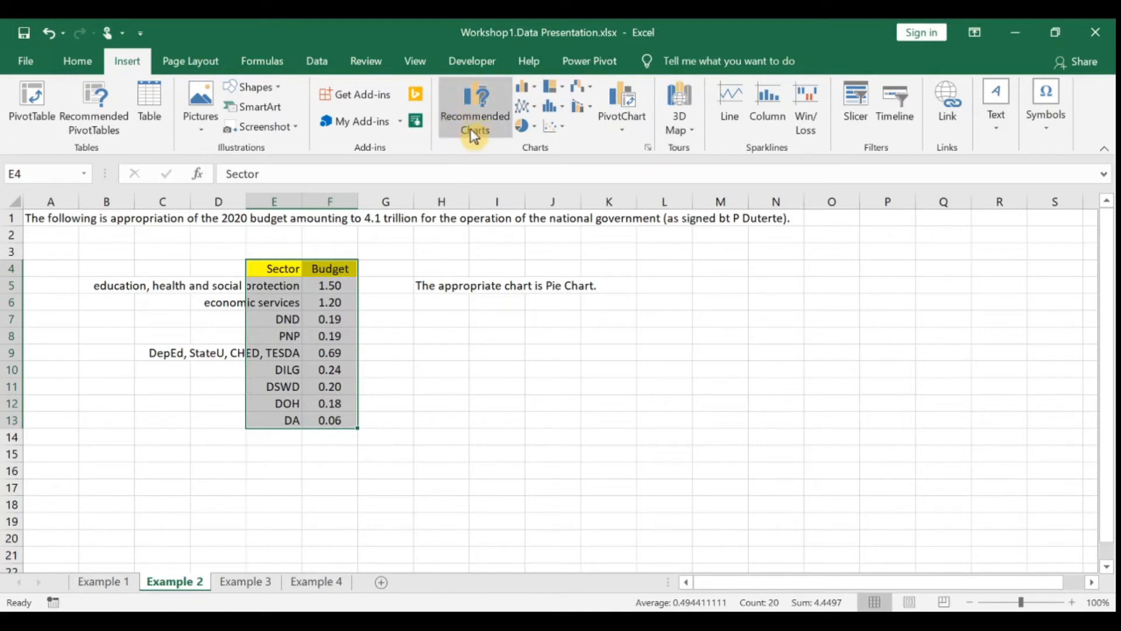
left_click(531, 128)
left_click(538, 317)
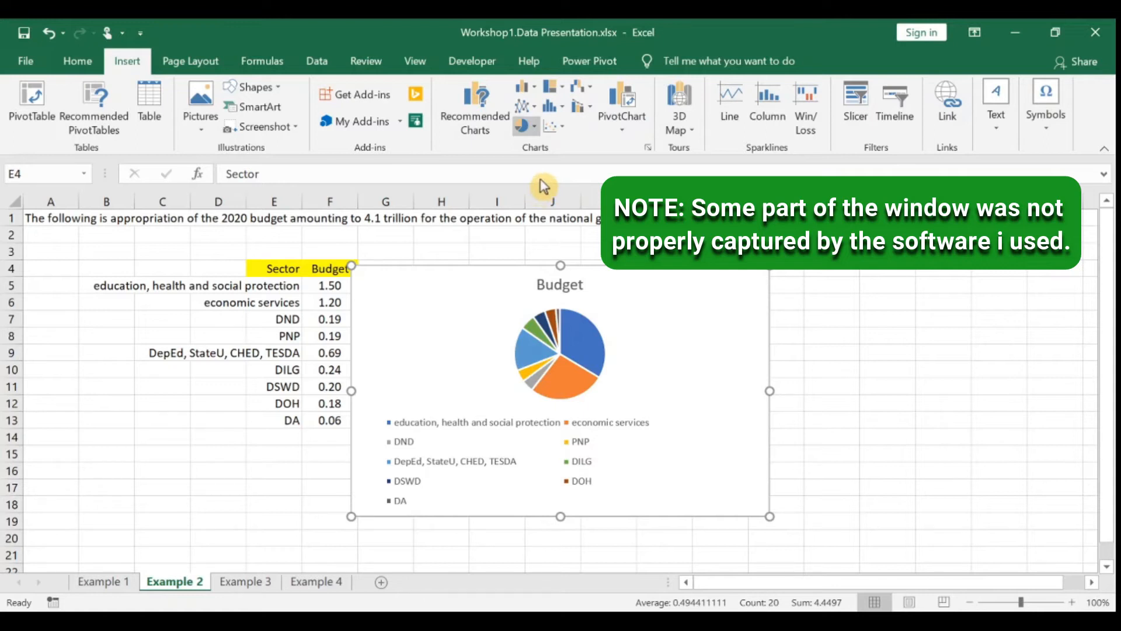
left_click(543, 186)
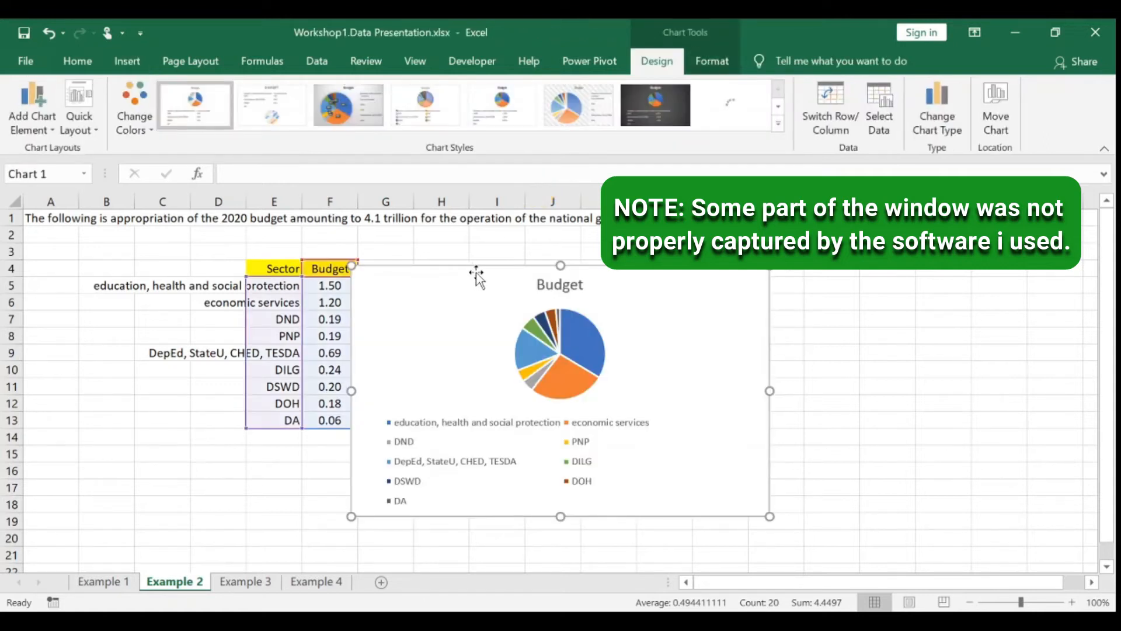
Move the pie chart beside the table over the note in H5 and enlarge it to about column P, row 18.
left_click_drag(476, 272, 535, 266)
left_click_drag(833, 510, 862, 520)
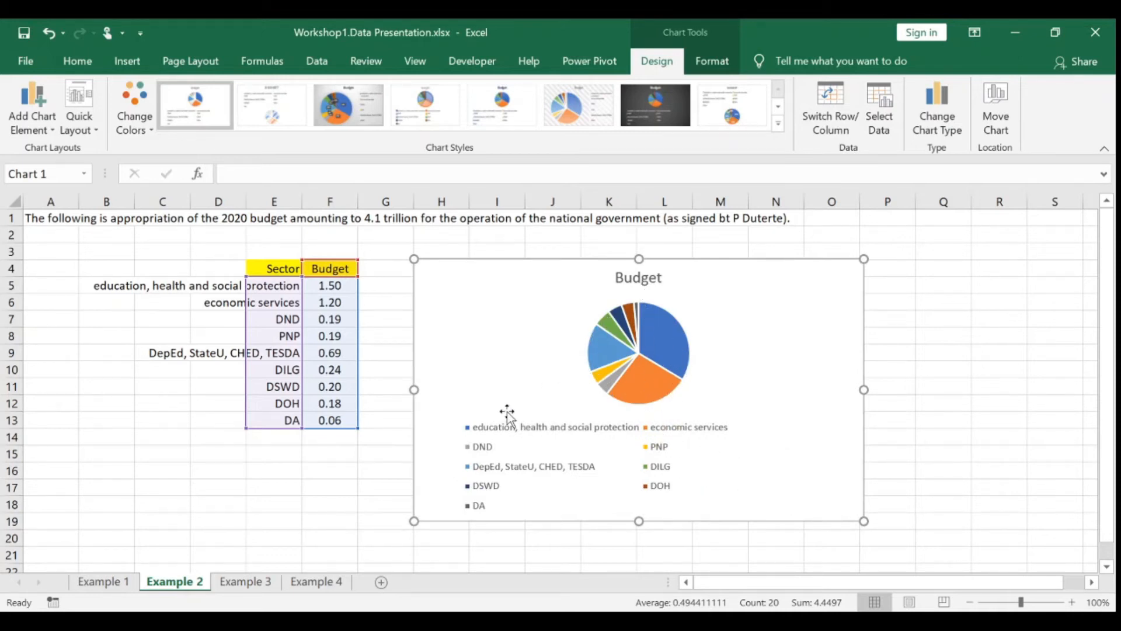
left_click(974, 417)
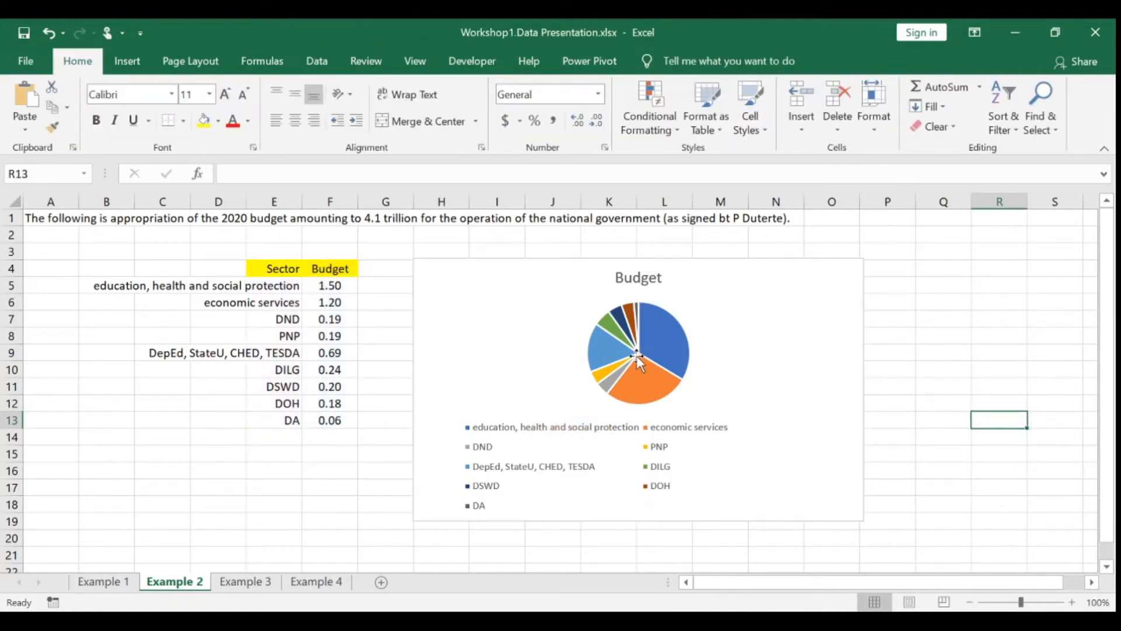
Examine the pie slices one by one and match them to their sectors in the legend.
left_click(653, 334)
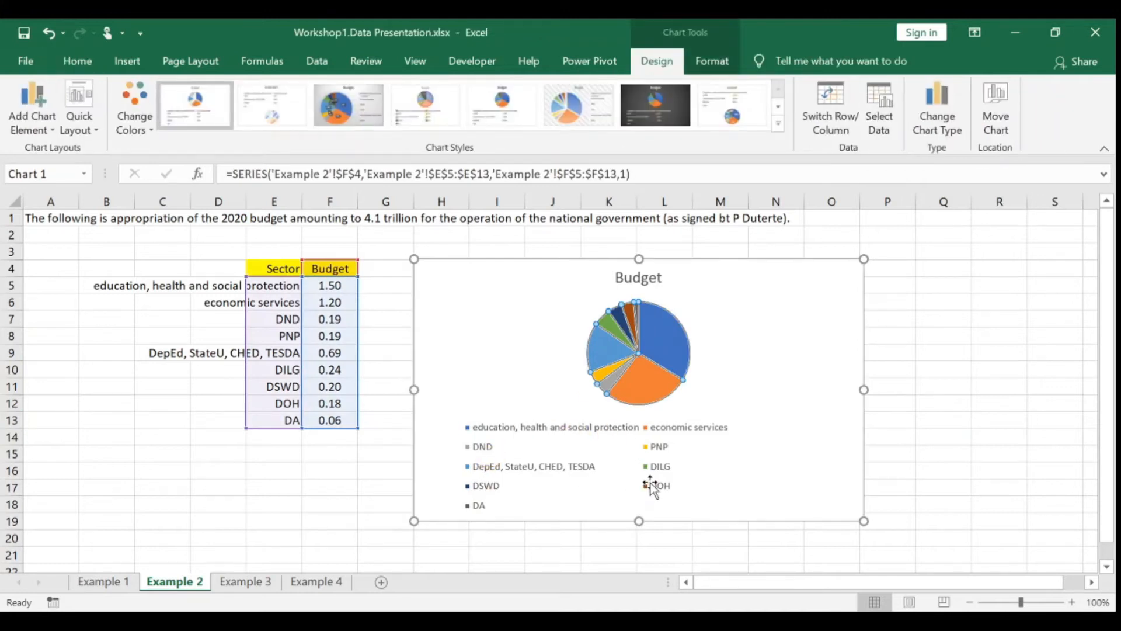
left_click(648, 388)
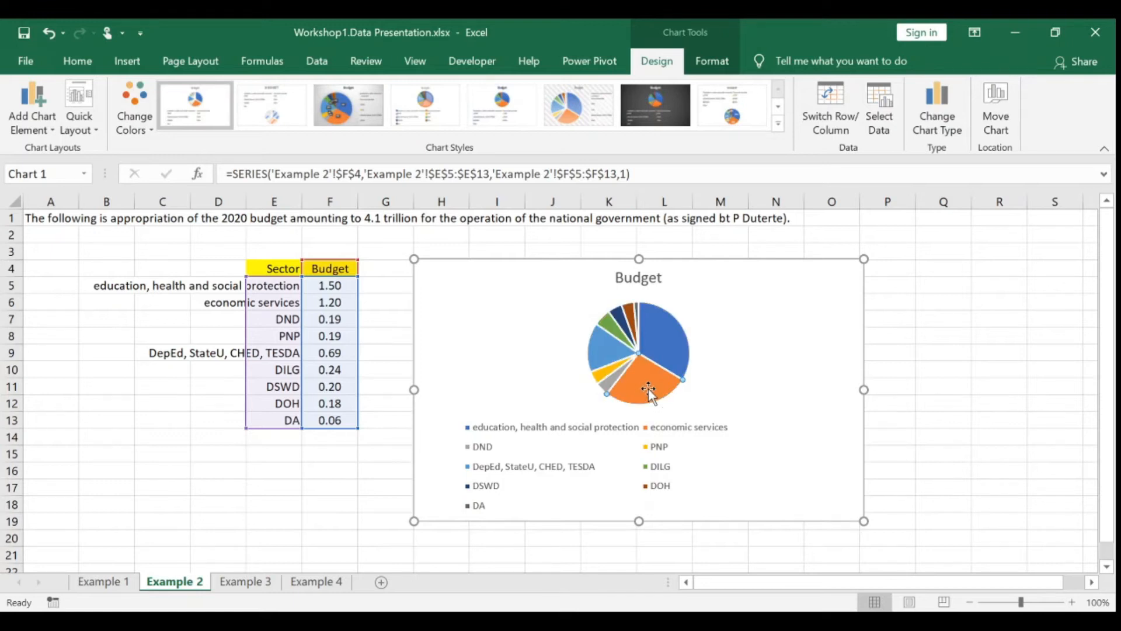
left_click(603, 347)
left_click(695, 359)
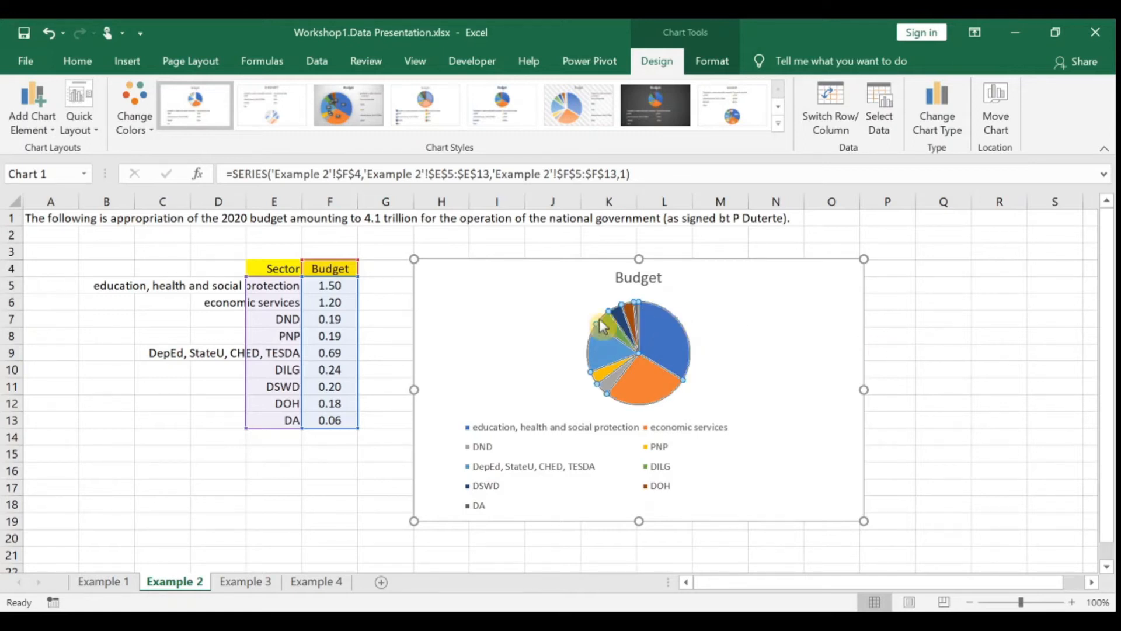
left_click(652, 365)
left_click(708, 61)
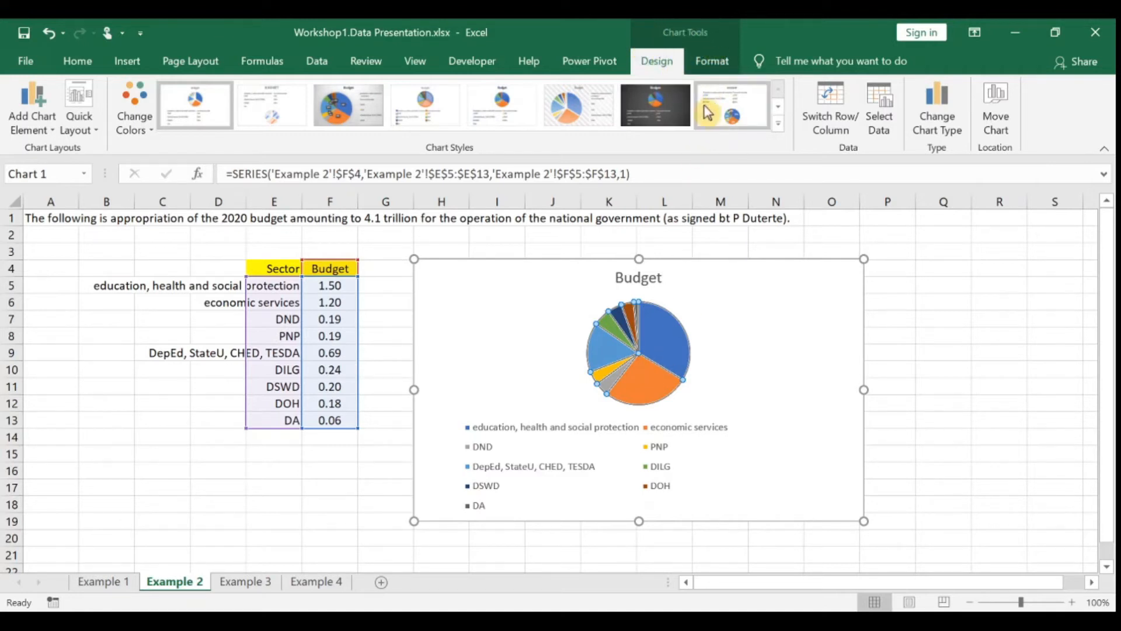
left_click(664, 337)
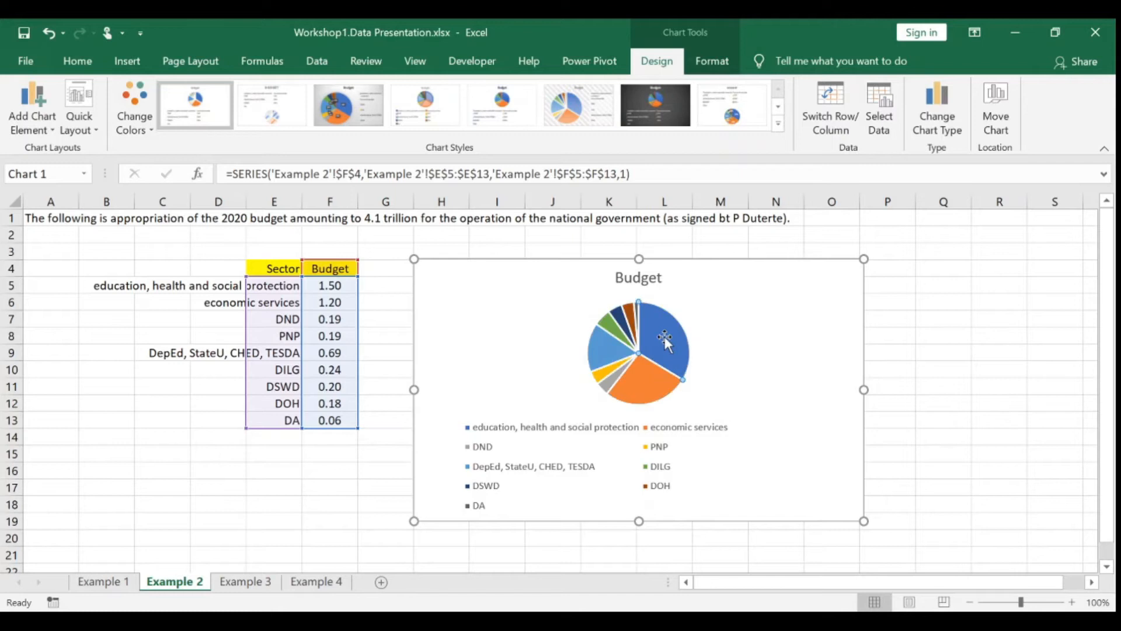
left_click(615, 339)
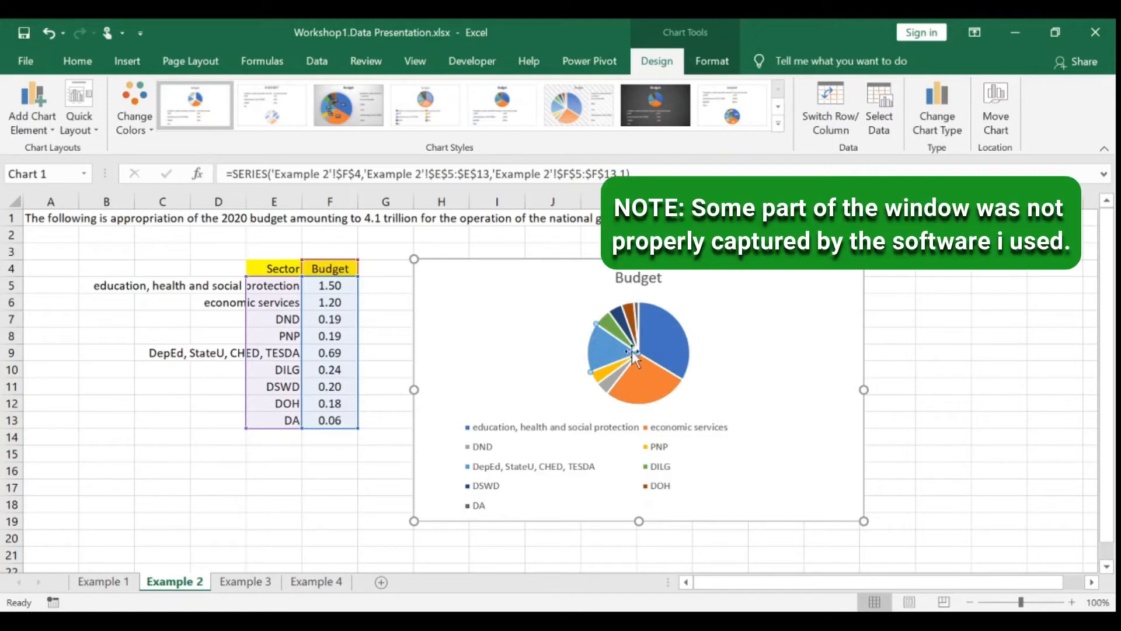
Preview chart styles and apply a quick layout without a title and with the legend to the right of the pie.
left_click(782, 127)
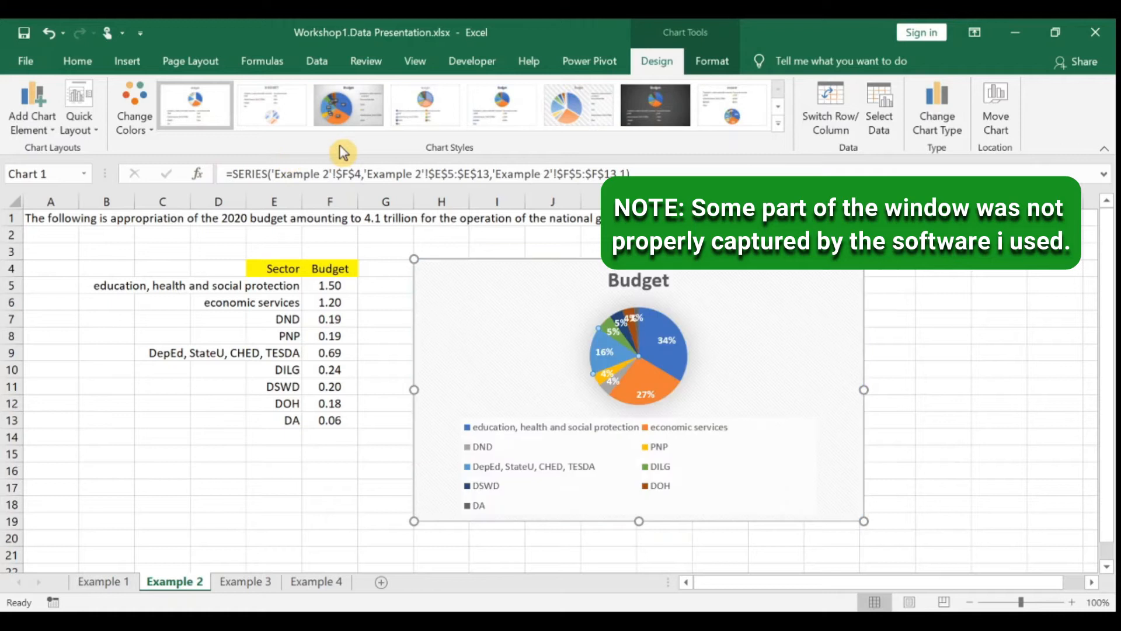
left_click(145, 169)
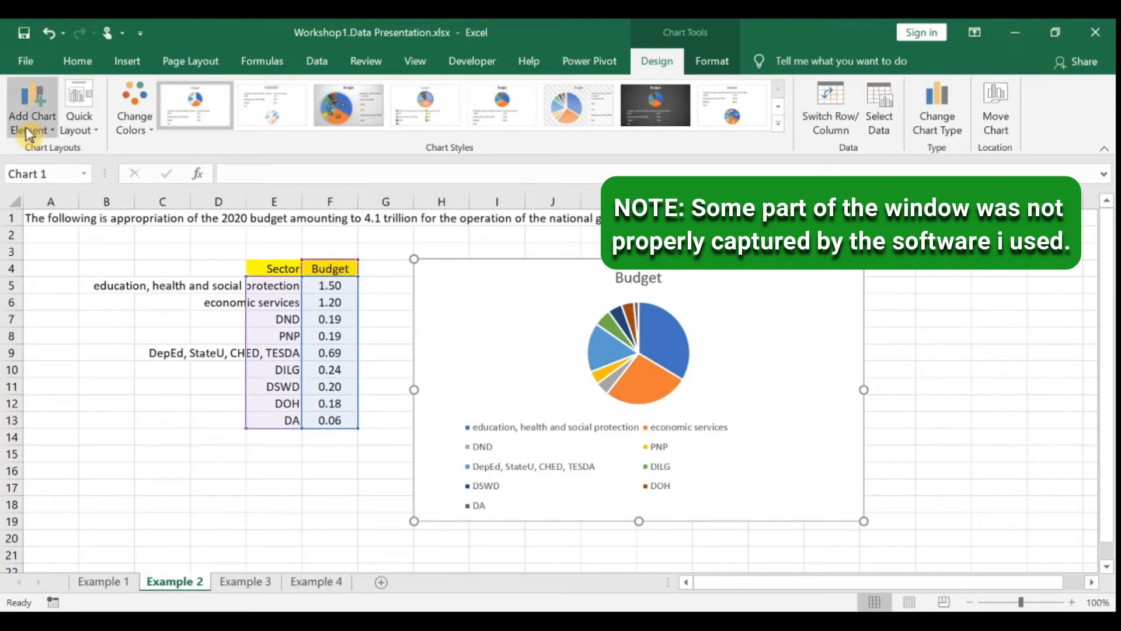
left_click(86, 134)
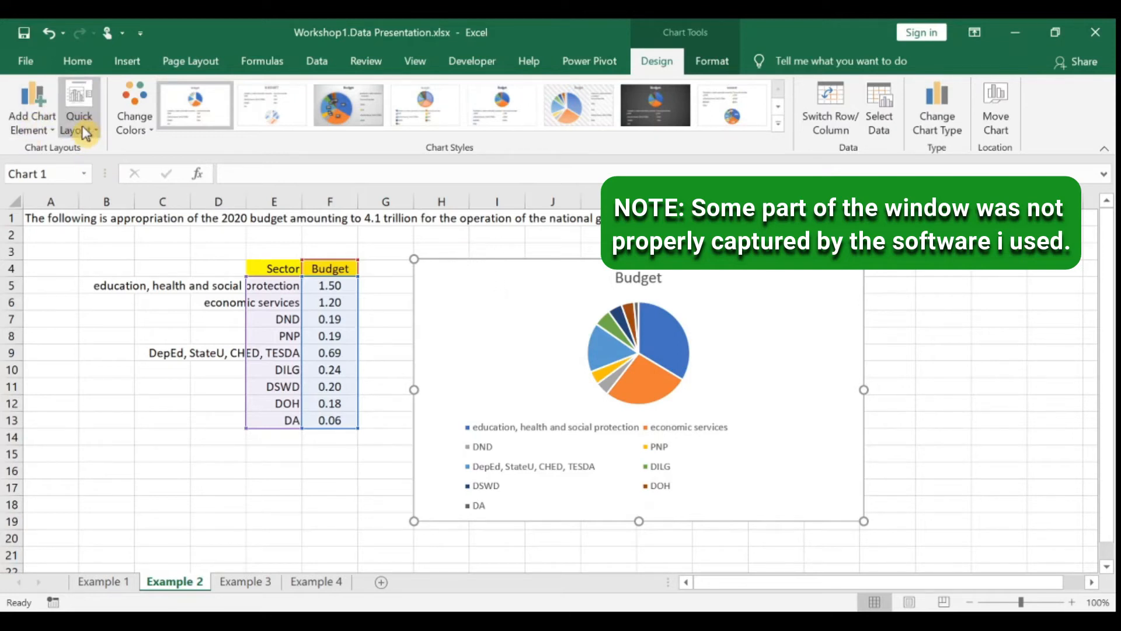
left_click(85, 157)
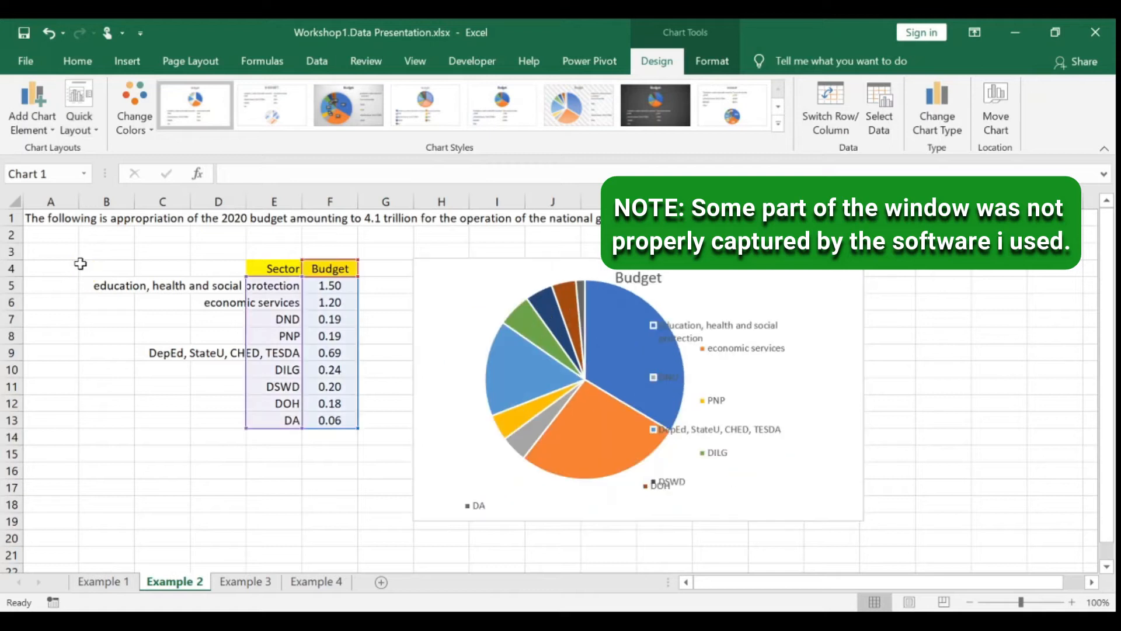
left_click(80, 266)
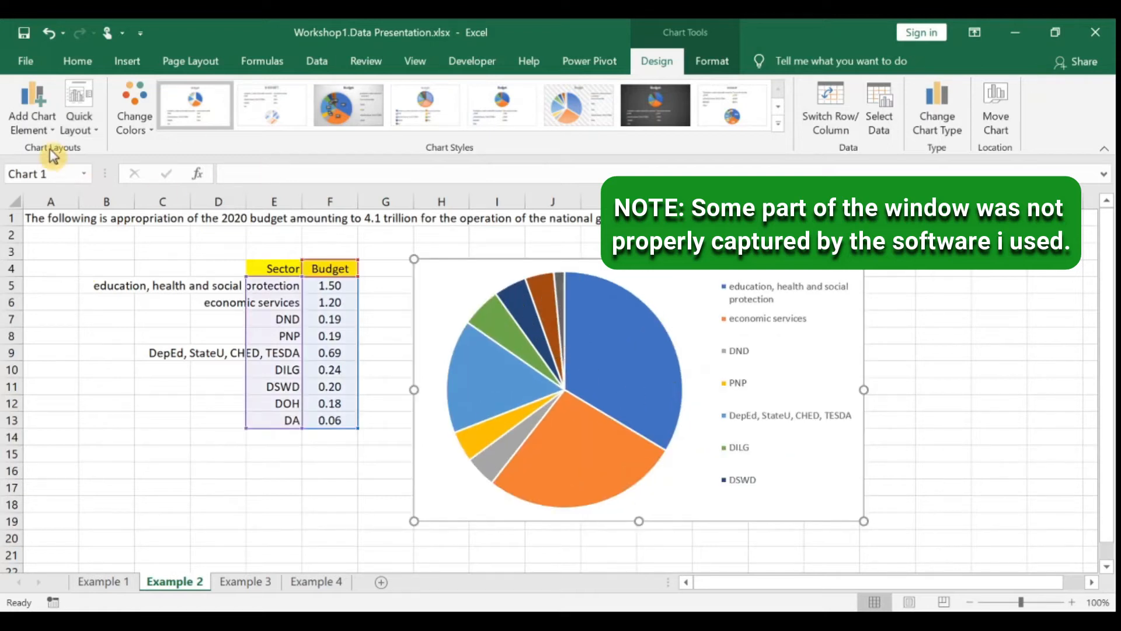
Add data labels with the budget values outside the pie slices and preview the legend positions.
left_click(46, 120)
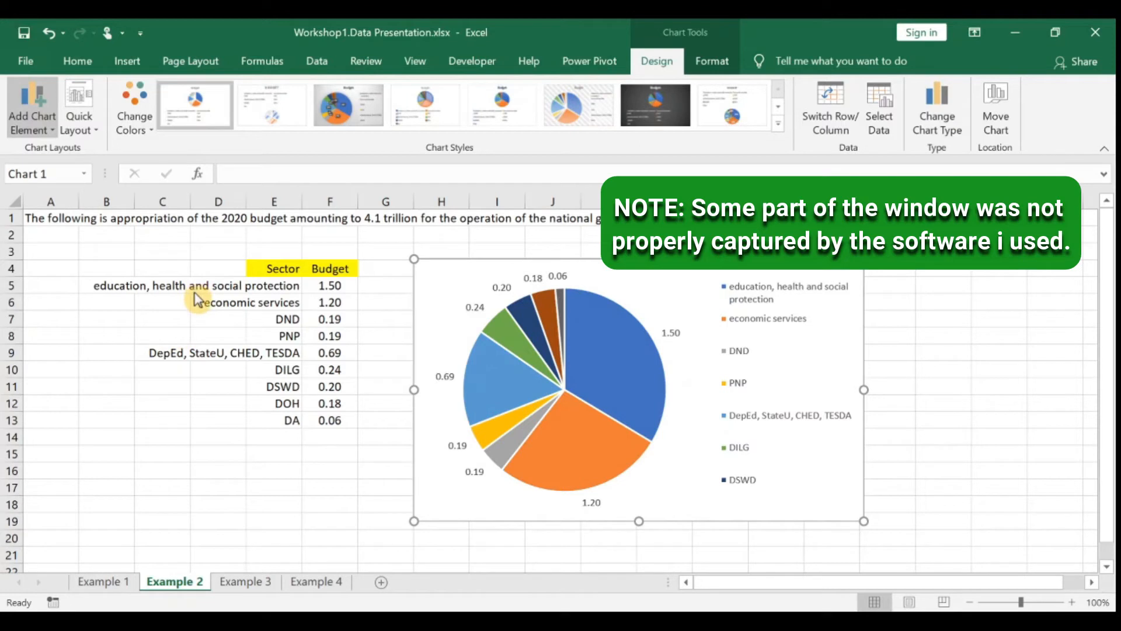
left_click(473, 308)
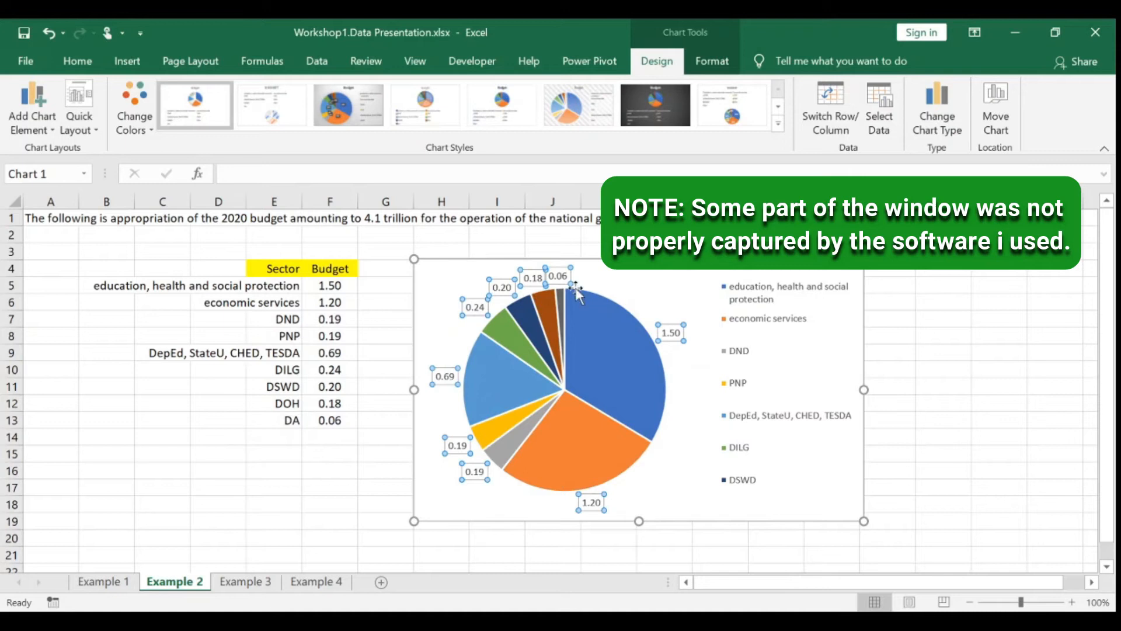
left_click(701, 386)
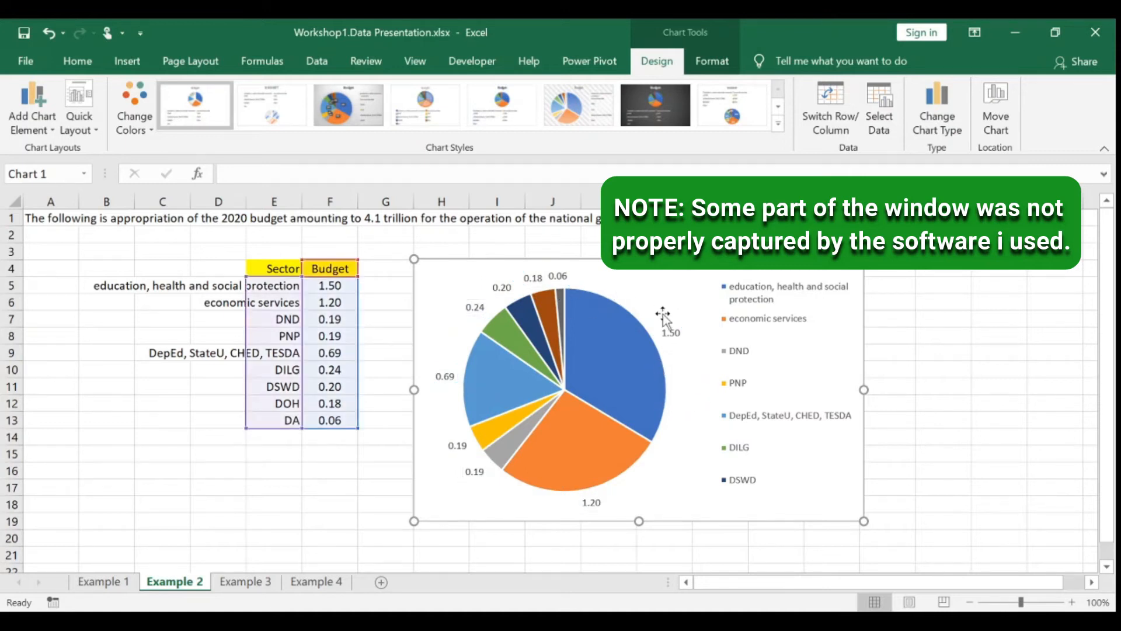
left_click(675, 333)
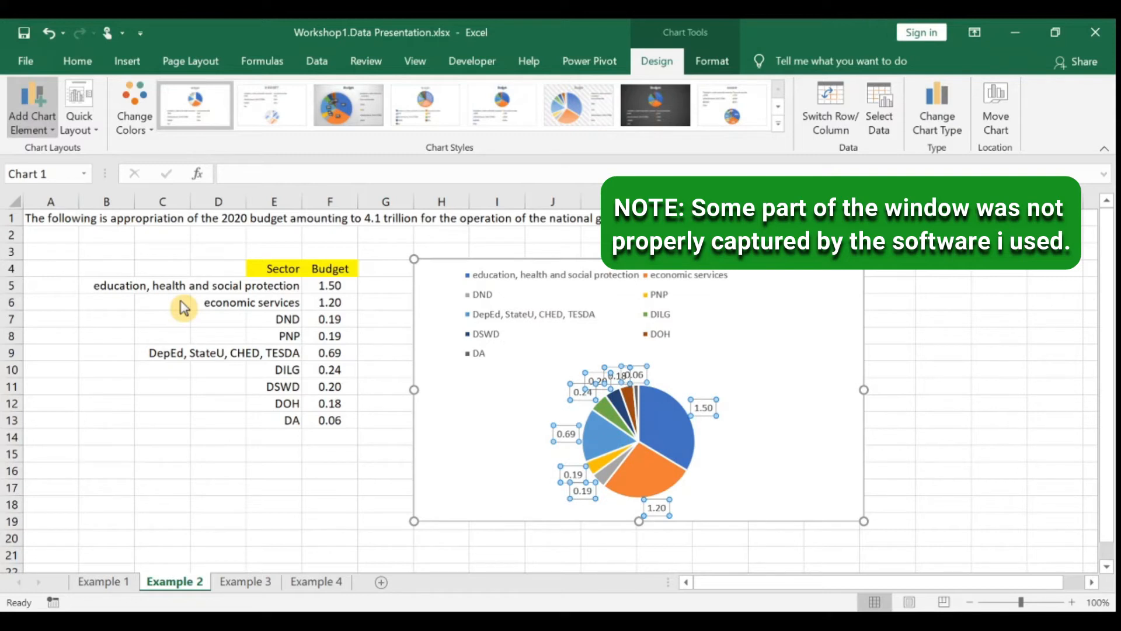
left_click(175, 390)
Add a chart title above the pie chart reading "2020 Philippine Budget".
left_click(631, 280)
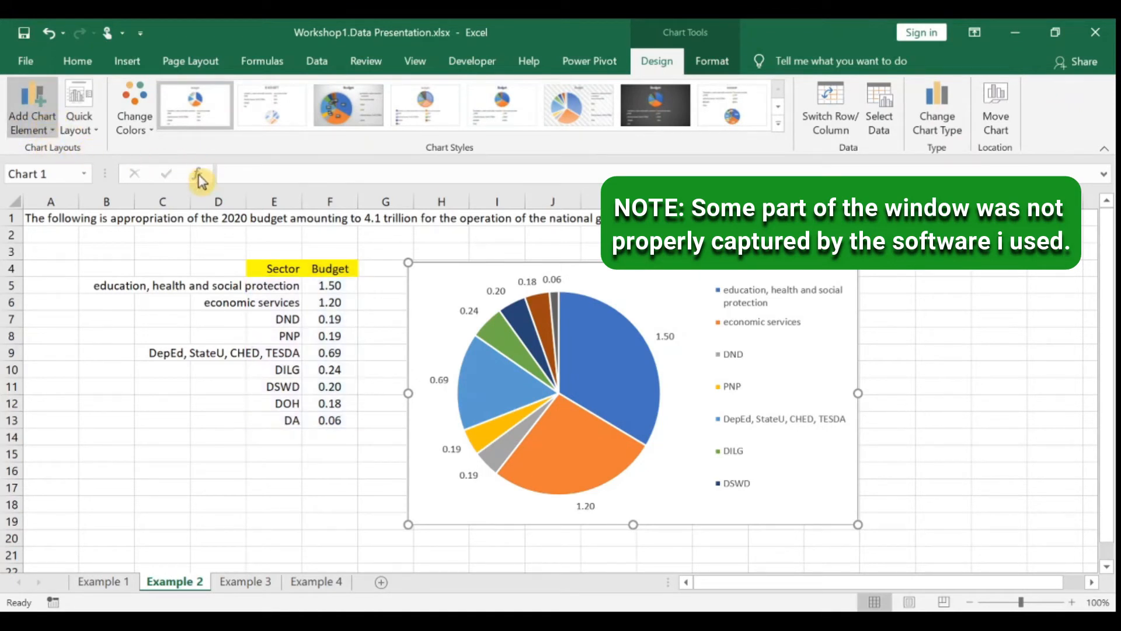
left_click(204, 208)
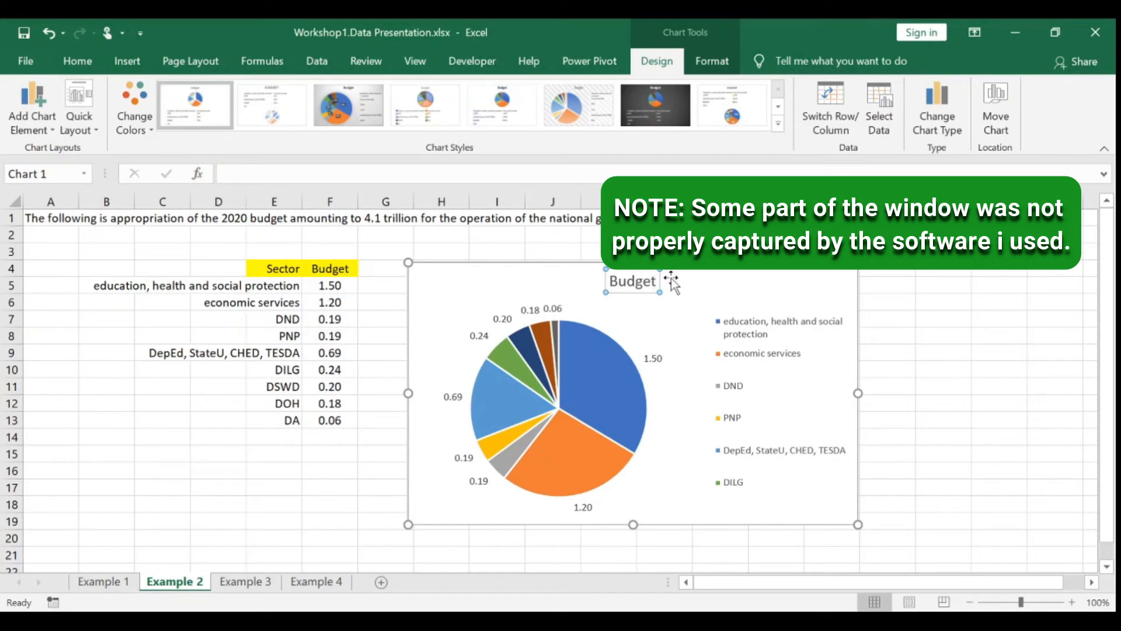
key("BackSpace")
key("BackSpace")
key("BackSpace")
key("BackSpace")
key("BackSpace")
key("BackSpace")
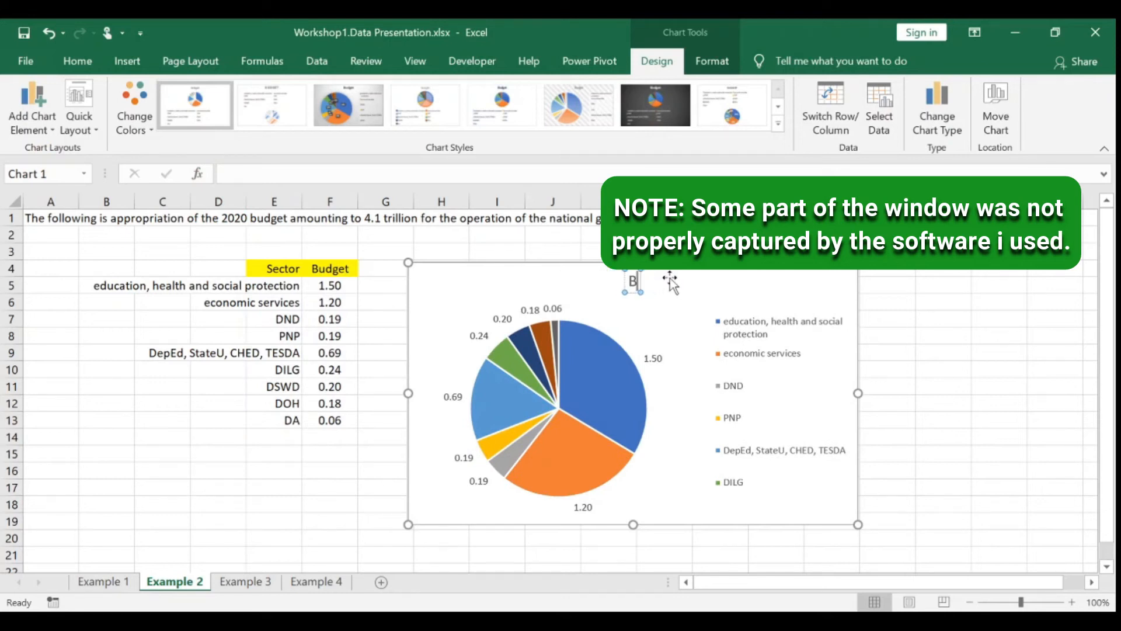
type("2020")
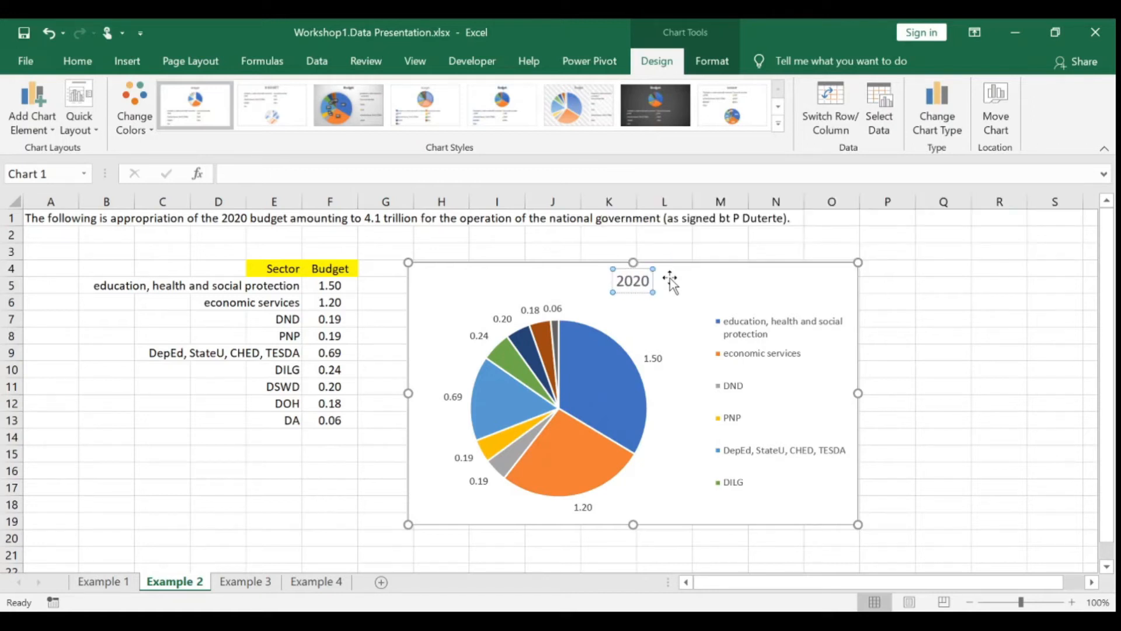
type(" Philippine Bu")
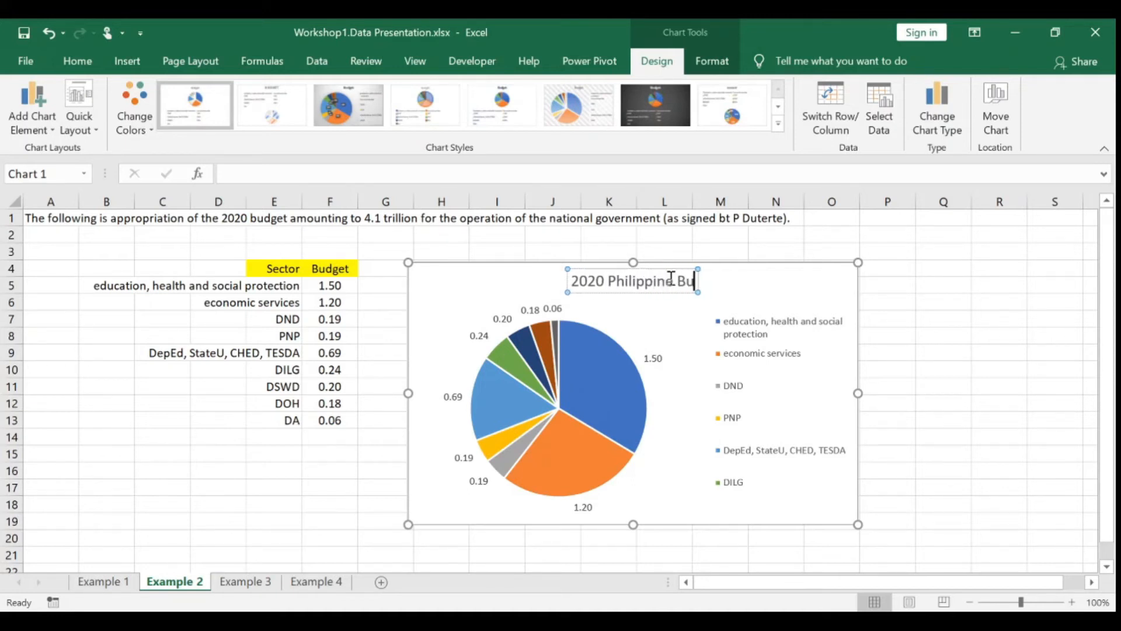
type("dget")
left_click(1045, 269)
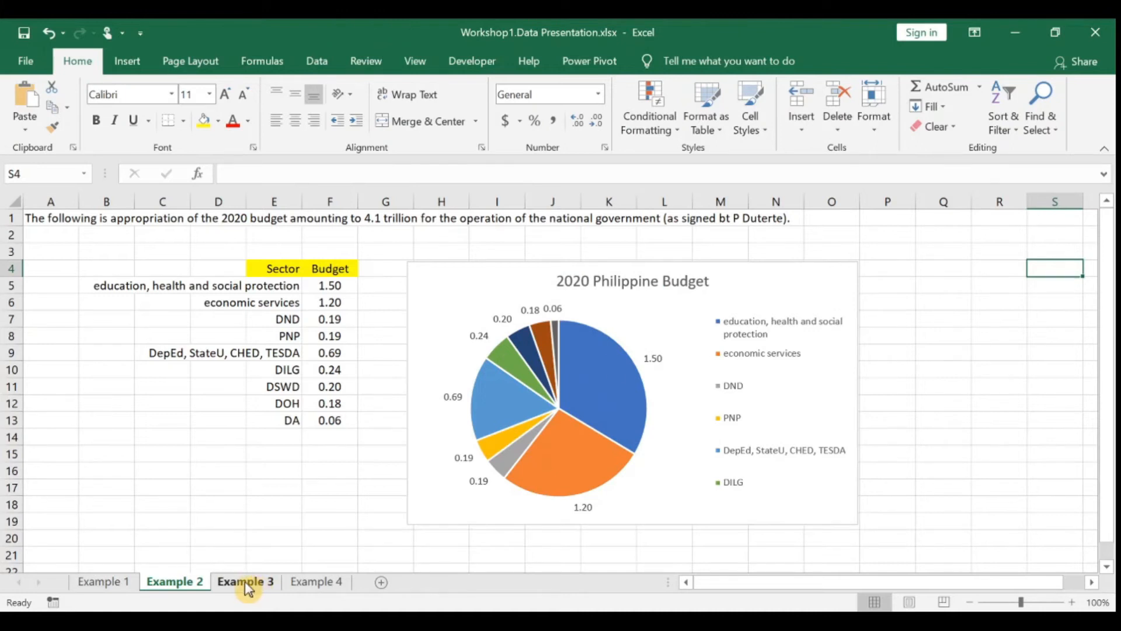
Open the Example 3 sheet and examine the Student ID column and the records down to row 44.
left_click(244, 580)
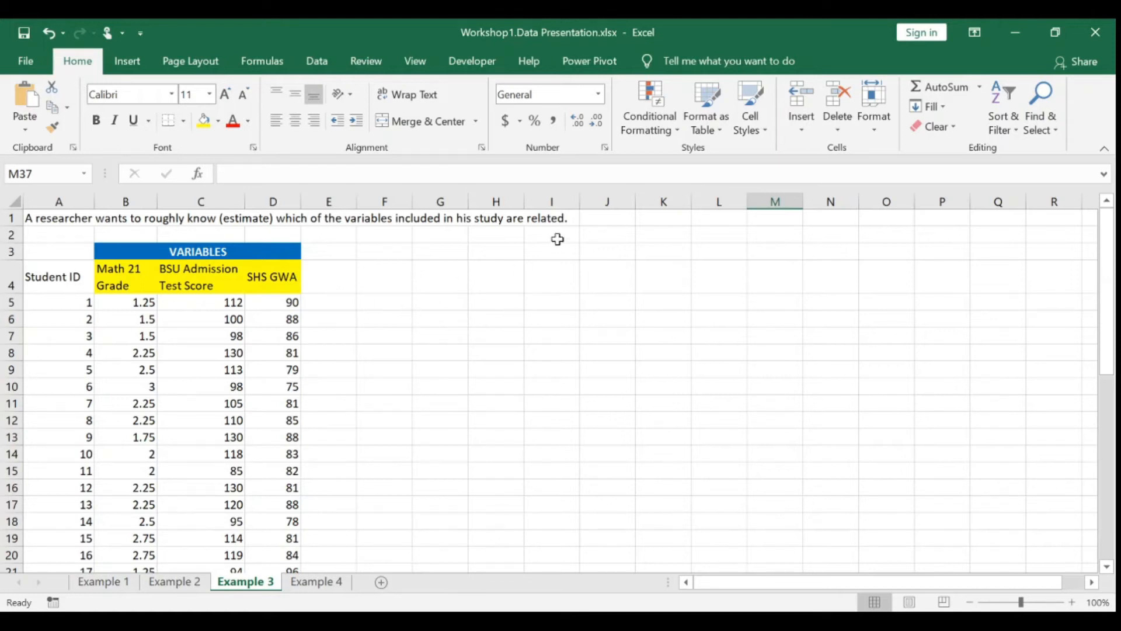
left_click(60, 200)
left_click(54, 278)
scroll(52, 327, "down", 1)
scroll(53, 334, "down", 8)
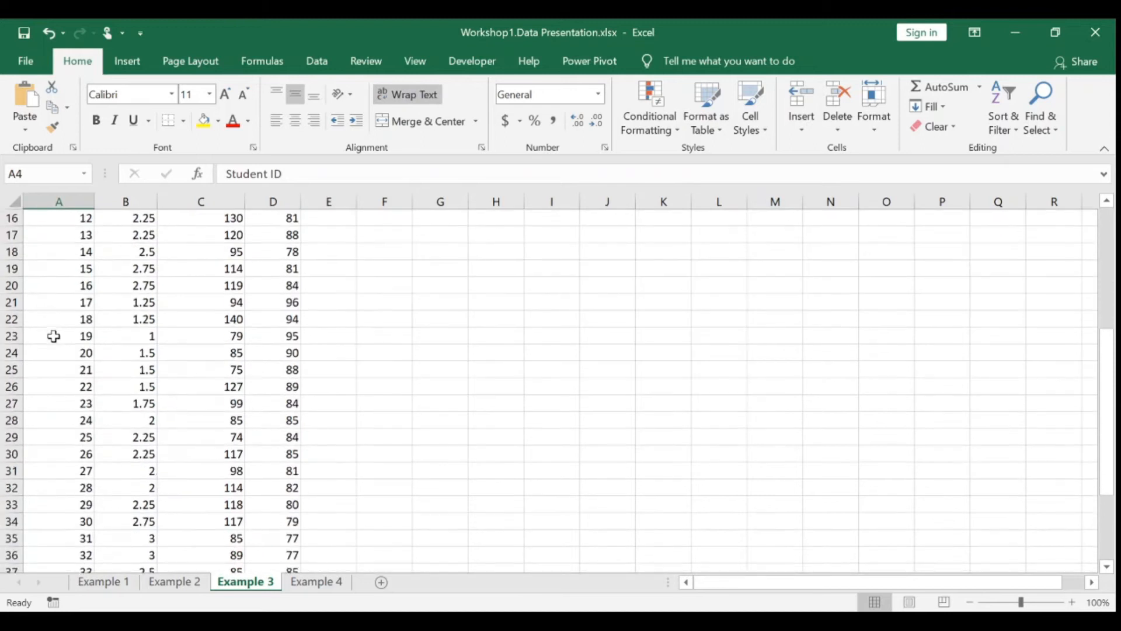
scroll(54, 336, "up", 4)
scroll(64, 333, "up", 3)
scroll(61, 343, "down", 6)
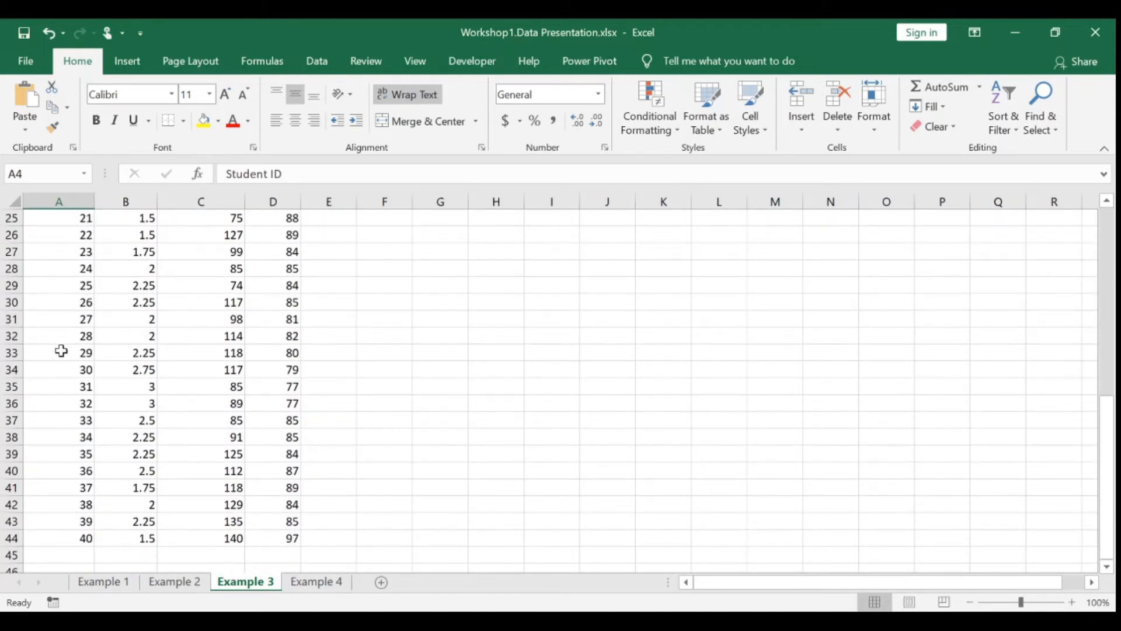
left_click(80, 538)
scroll(135, 517, "up", 4)
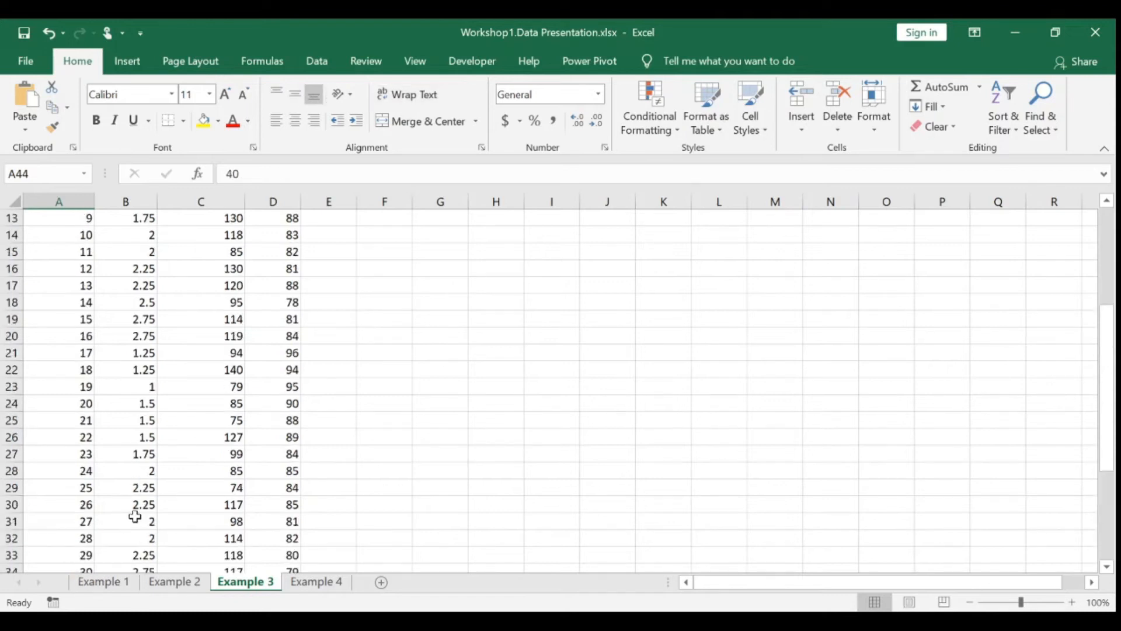
Examine the Math 21 Grade, BSU Admission Test Score and SHS GWA columns one after another.
scroll(135, 516, "up", 4)
left_click(118, 269)
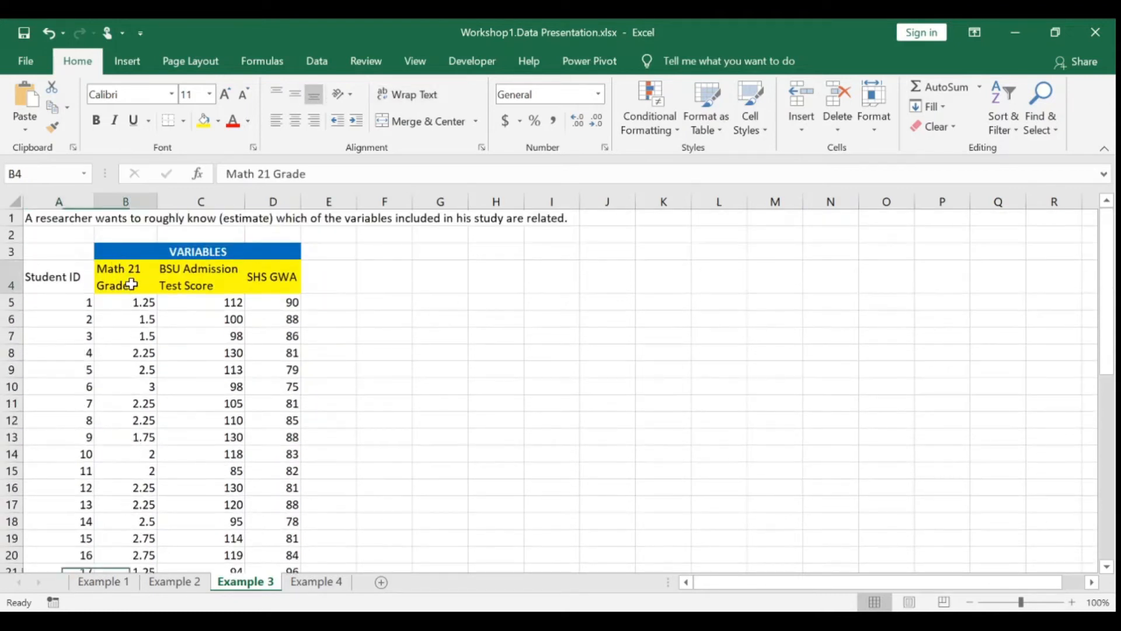
left_click(122, 303)
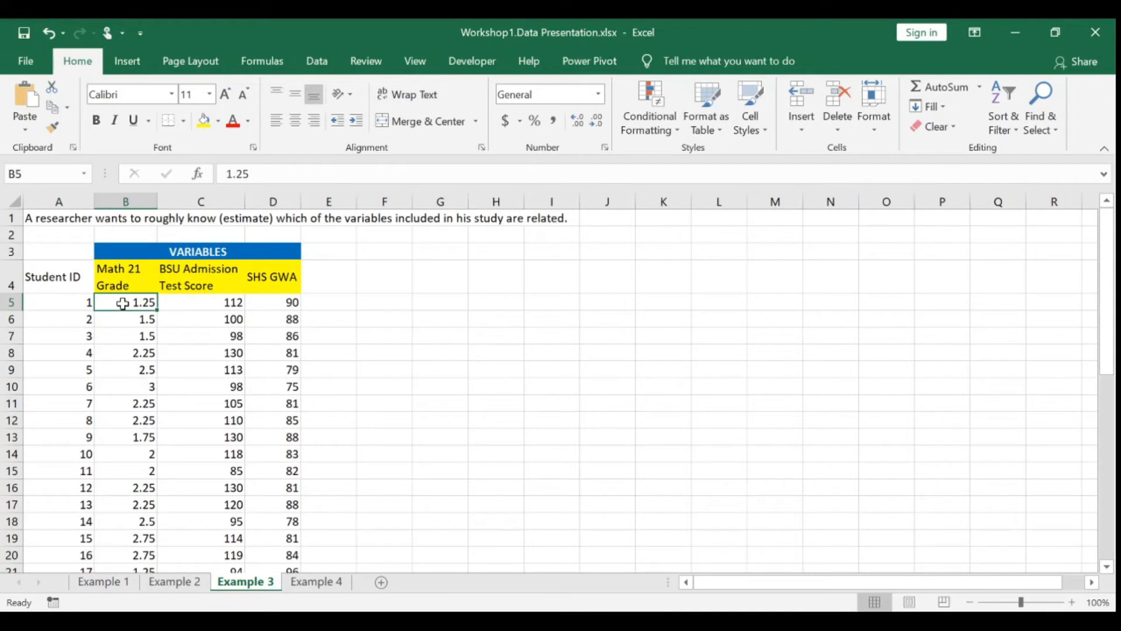
left_click(120, 274)
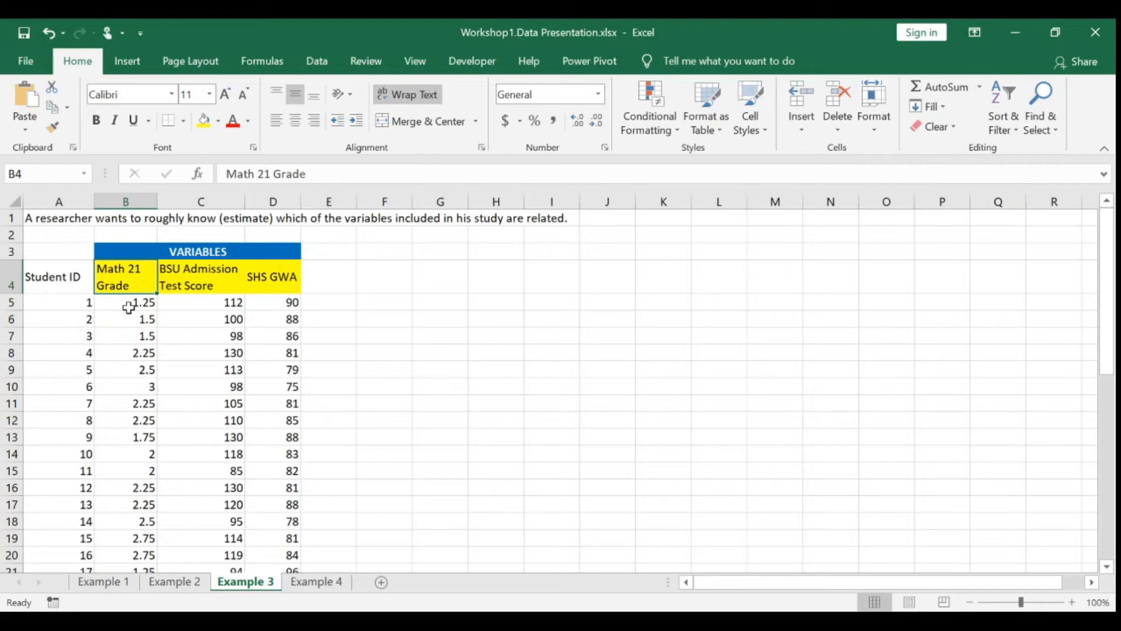
left_click(198, 202)
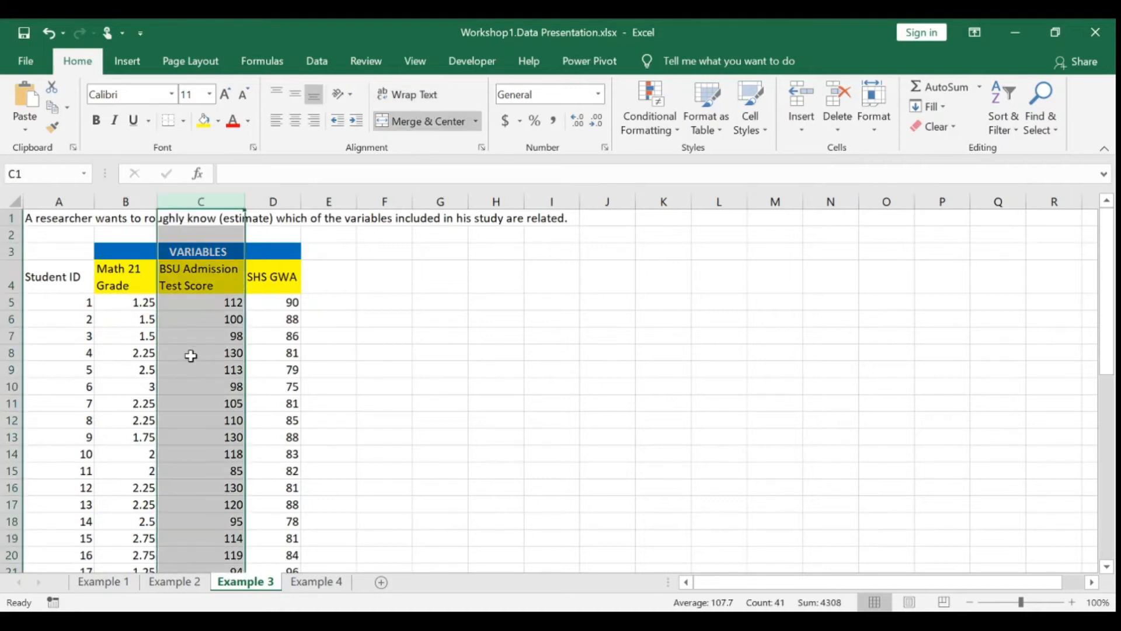
left_click(186, 310)
left_click(185, 310)
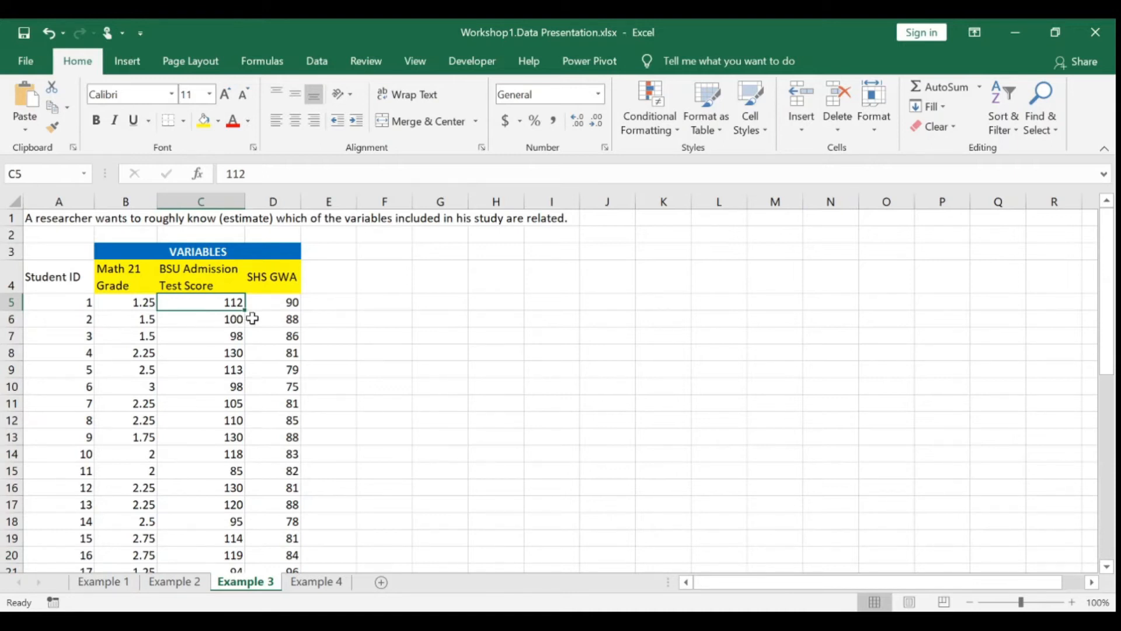
left_click(284, 204)
left_click(389, 353)
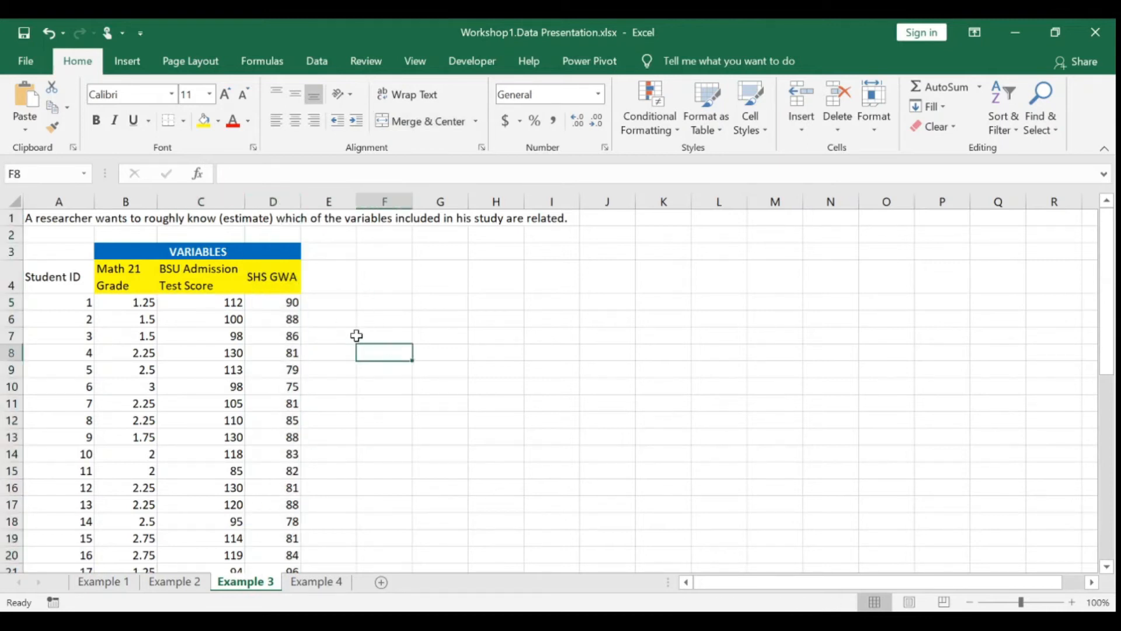
left_click(284, 304)
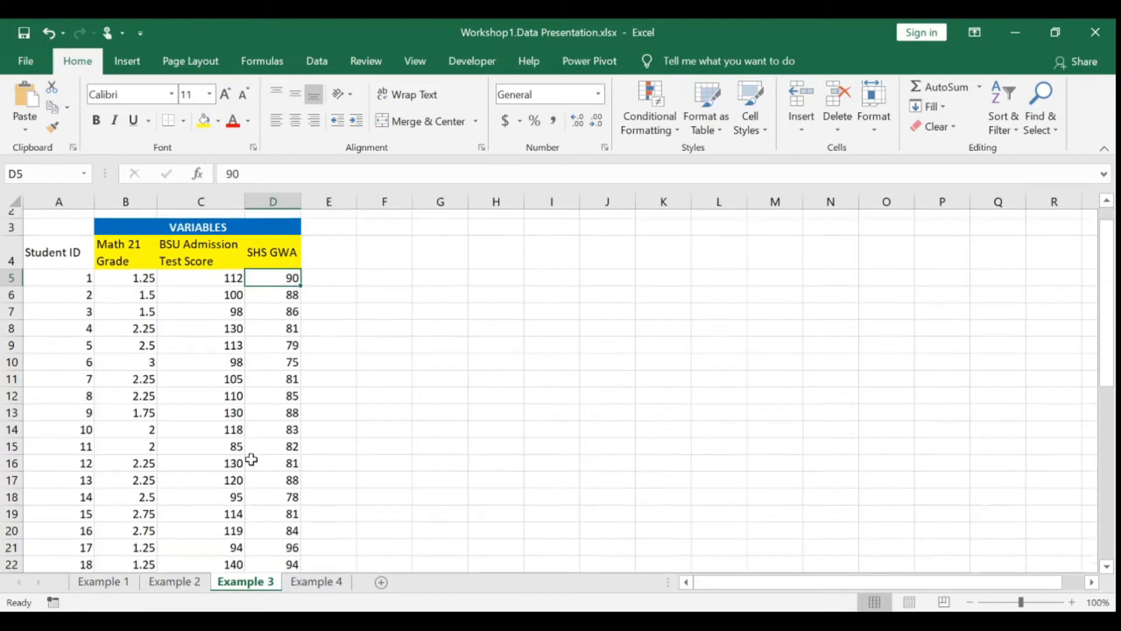
Enter the note "The appriate graph is Scatter Plot." in cell F5 beside the data.
left_click(395, 297)
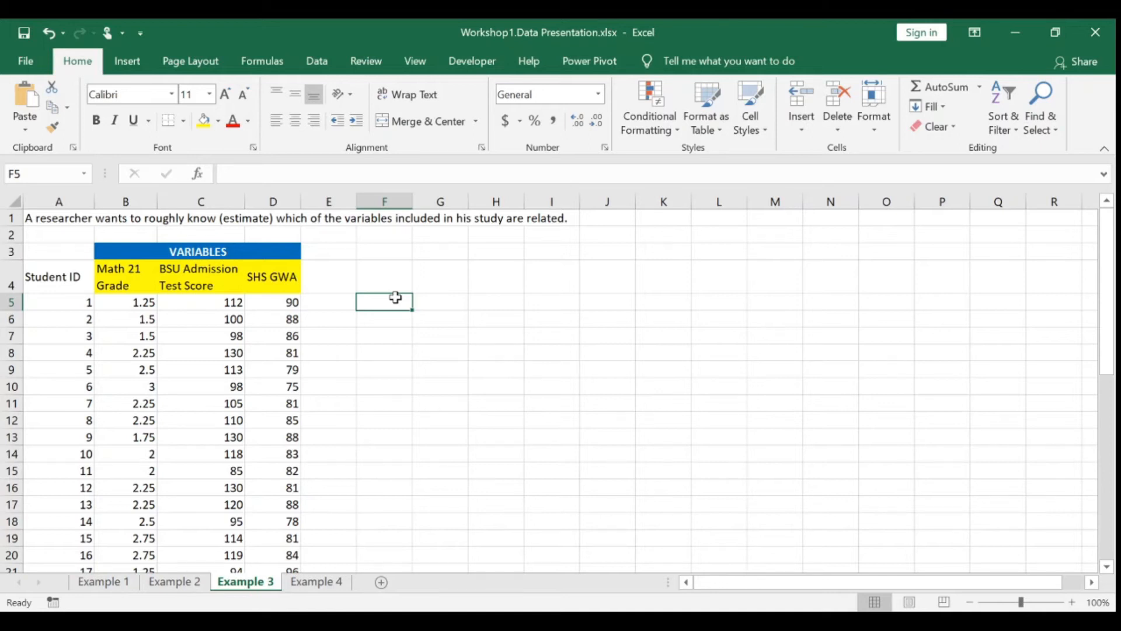
type("The appriate graph is S")
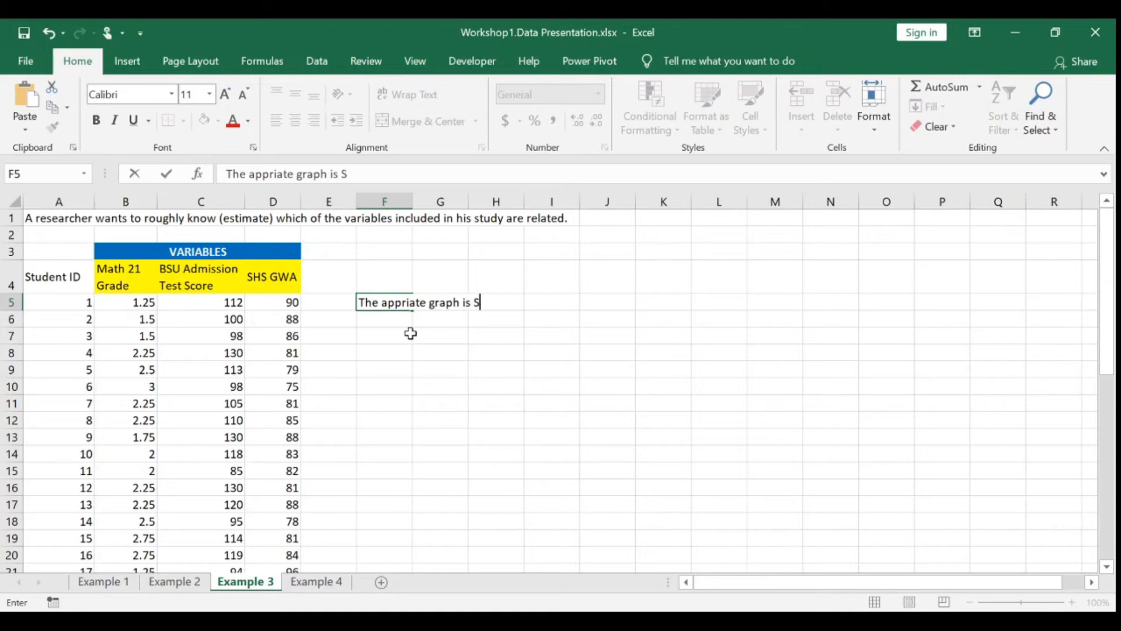
type("catter Plot.")
left_click(625, 339)
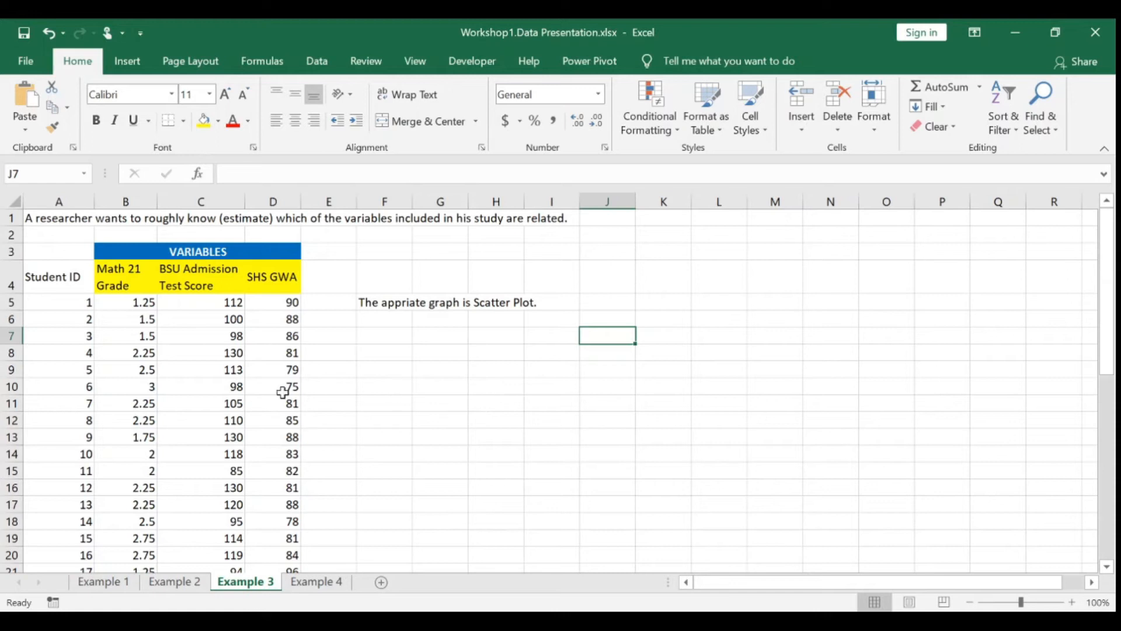
Review the three variable columns together and individually as possible pairings for scatter plots.
left_click_drag(127, 202, 282, 200)
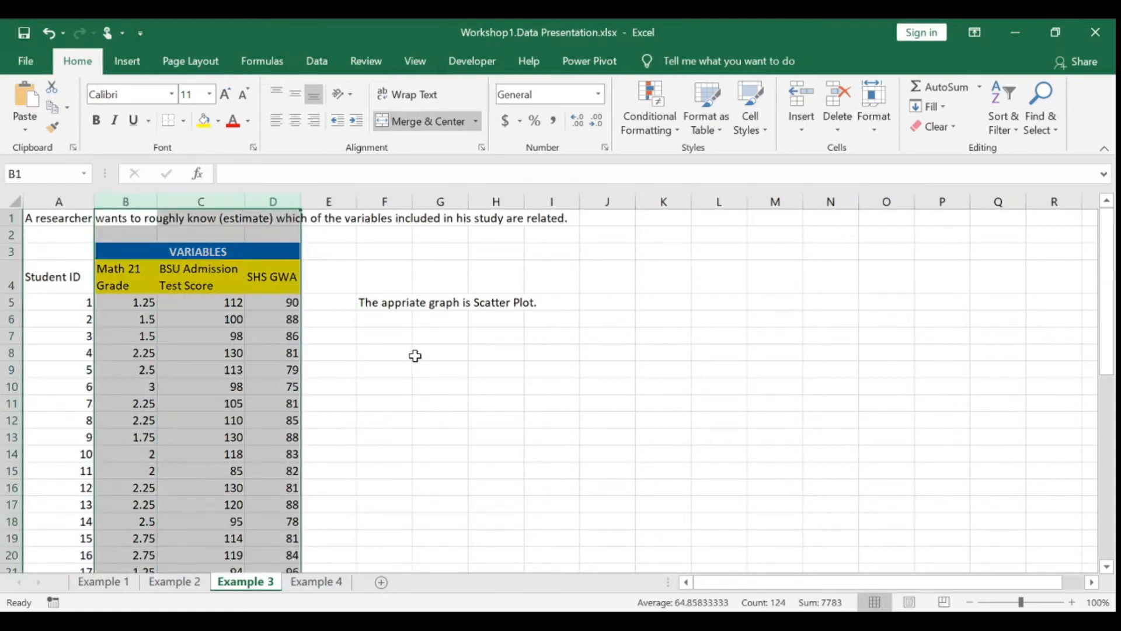
left_click(385, 335)
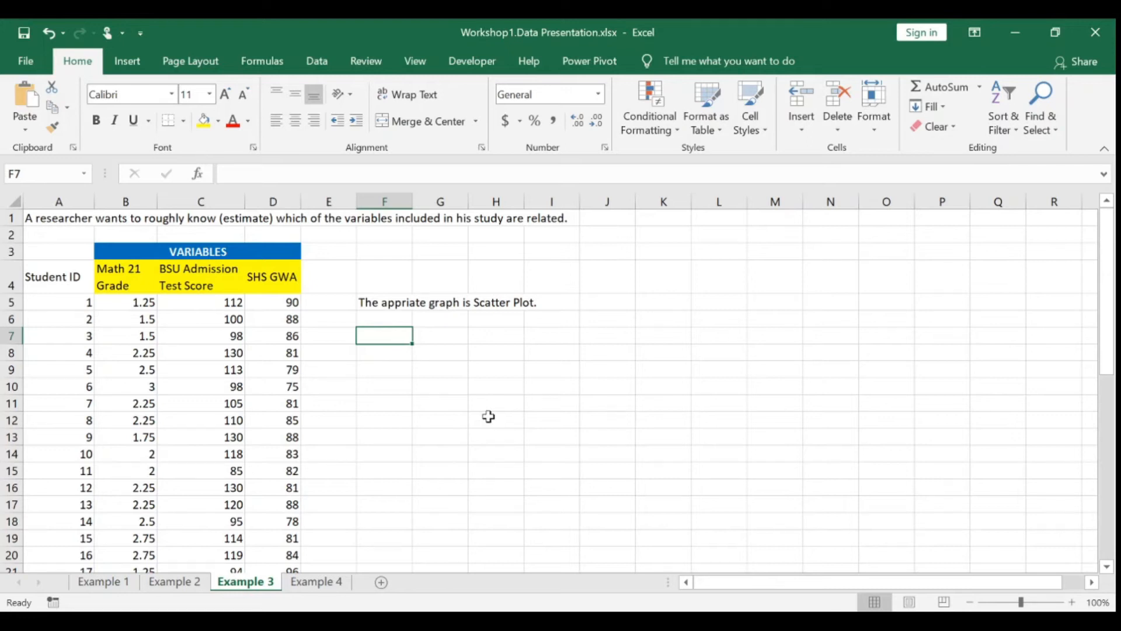
left_click(125, 201)
left_click(201, 201)
left_click(125, 201)
left_click(203, 197)
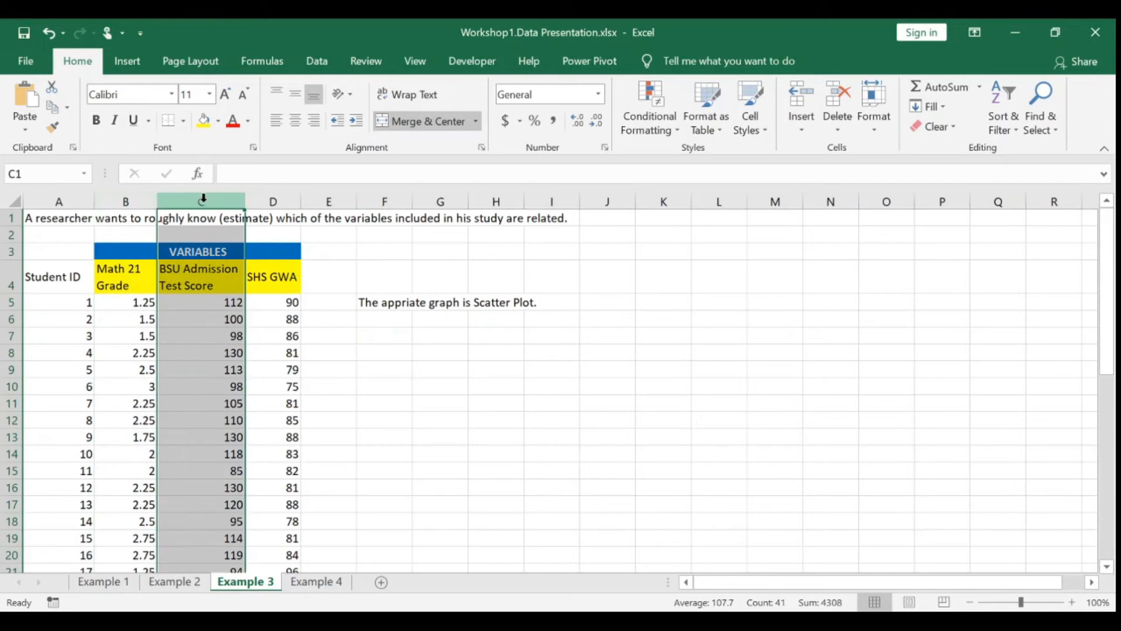
left_click(266, 200)
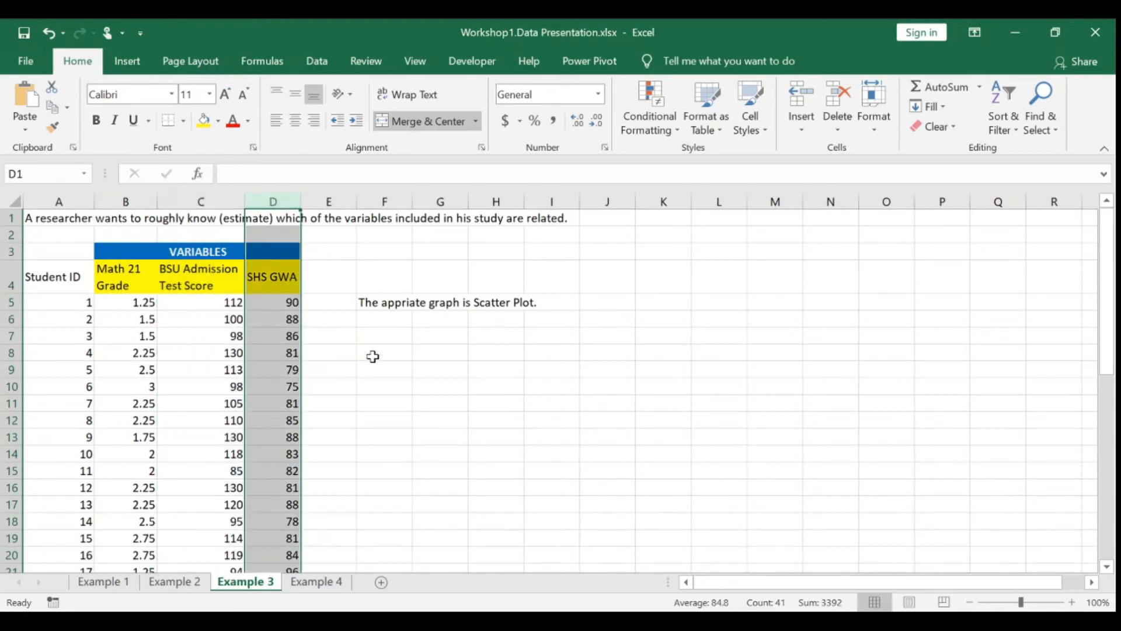
left_click(378, 335)
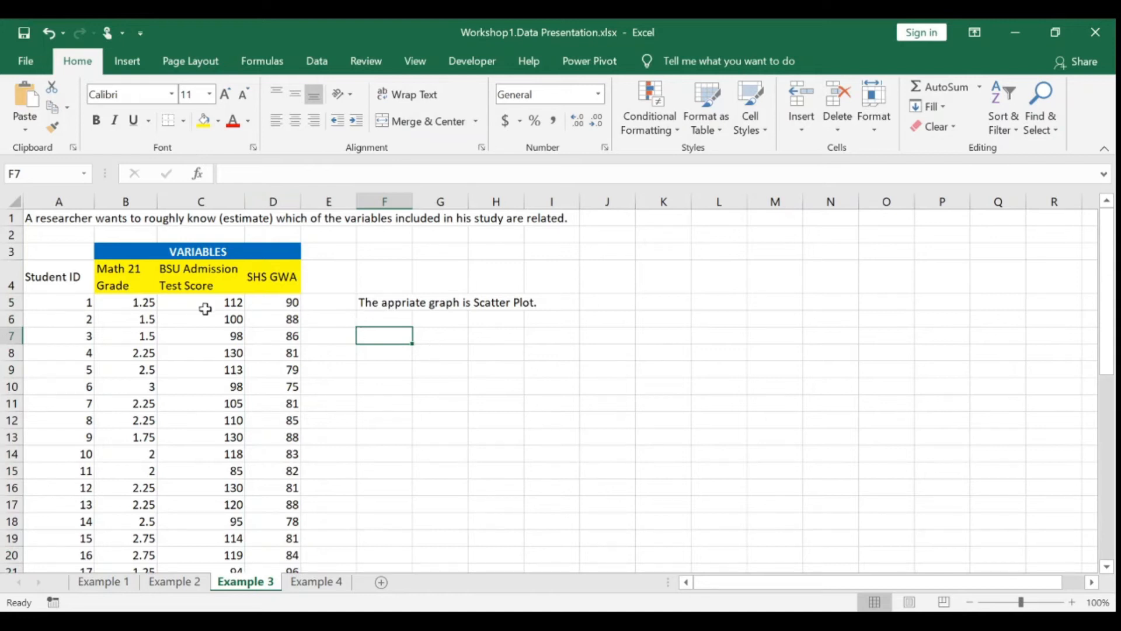
left_click(379, 356)
left_click(382, 339)
scroll(117, 373, "down", 1)
scroll(117, 374, "up", 1)
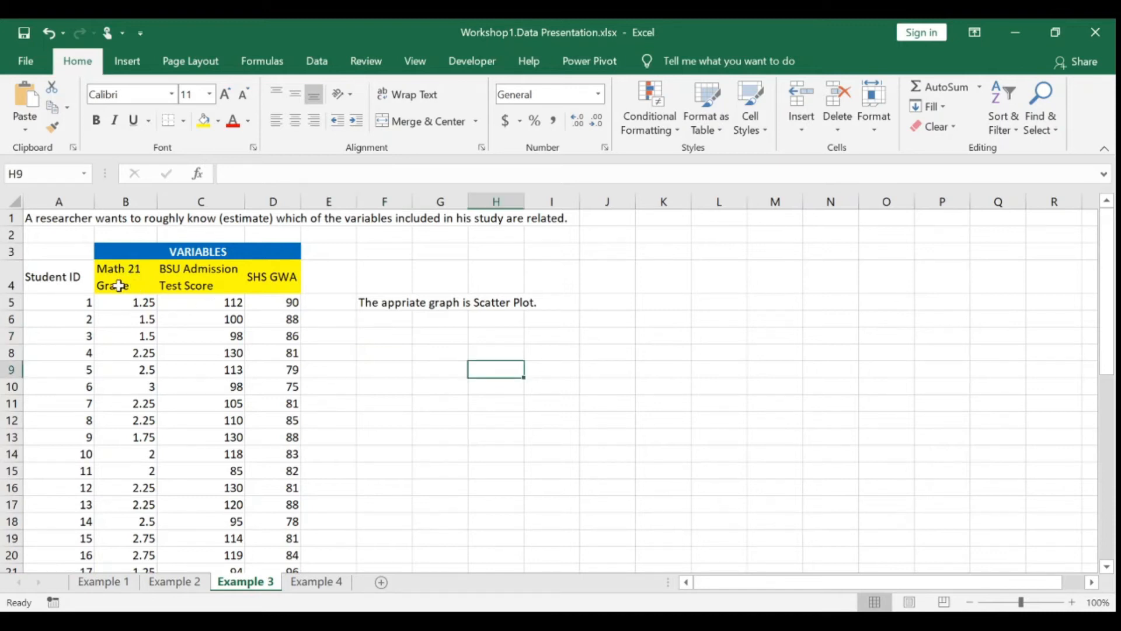
Insert a scatter chart of Math 21 Grade against BSU Admission Test Score from the range B4:C44.
left_click_drag(119, 284, 206, 536)
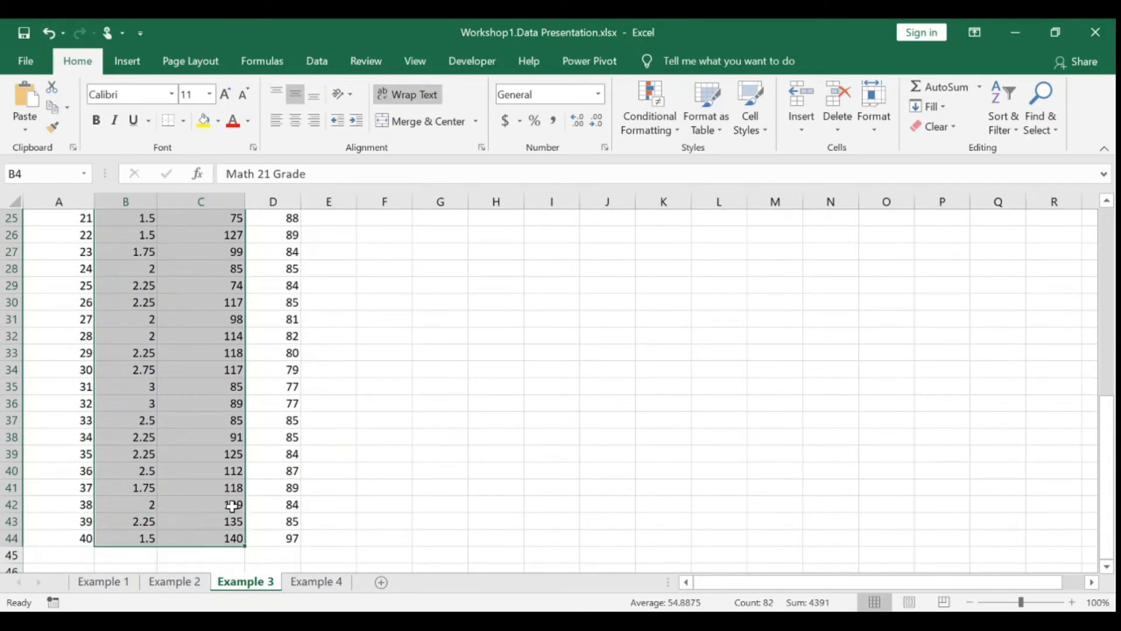
left_click(139, 65)
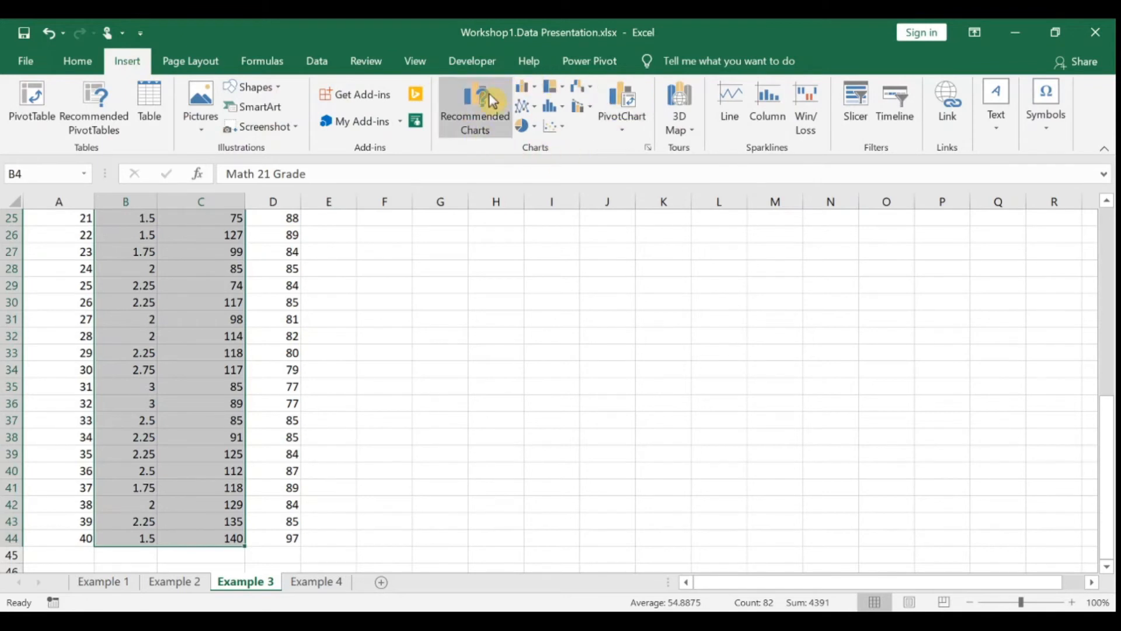
left_click(565, 129)
left_click(559, 186)
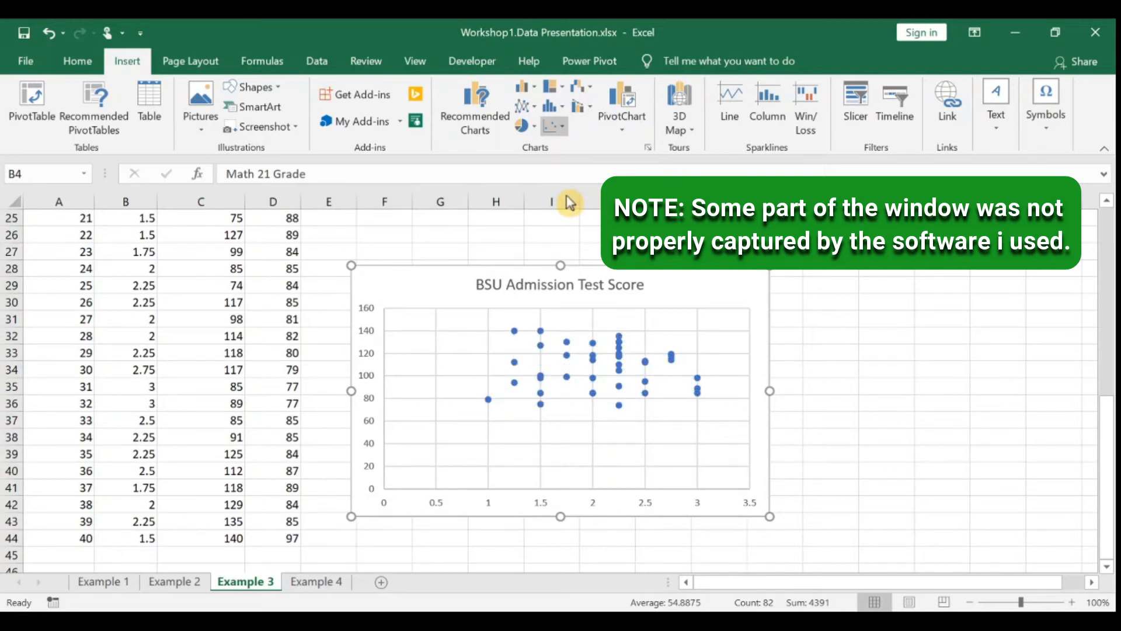
Move the scatter chart up beside the first data rows, directly below the note in cell F5.
left_click(595, 310)
scroll(593, 318, "up", 3)
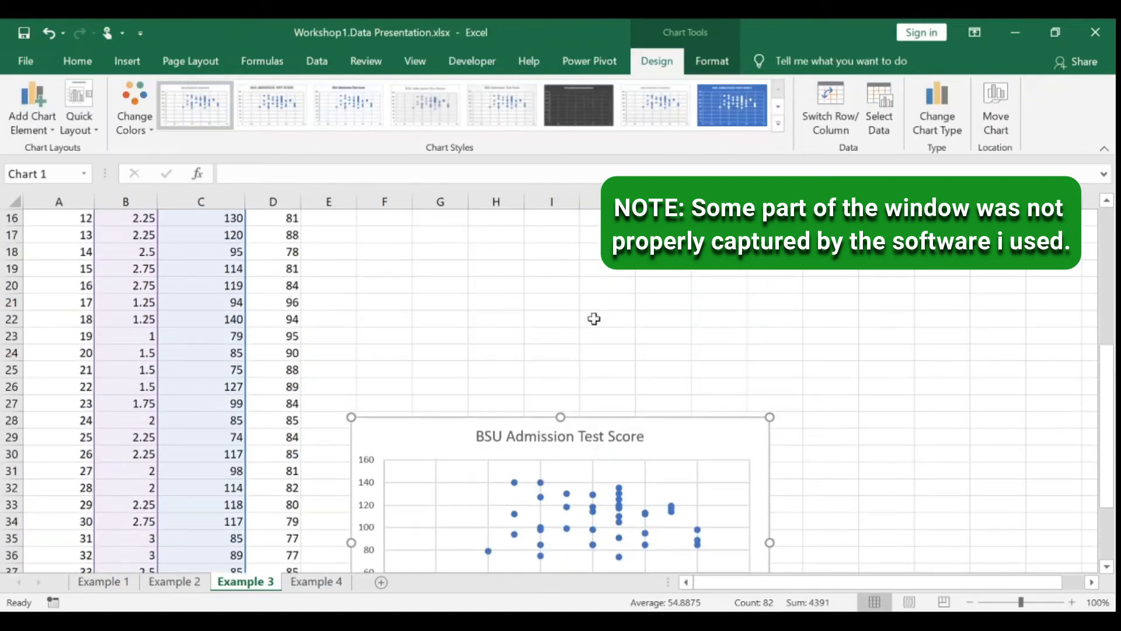
left_click(646, 432)
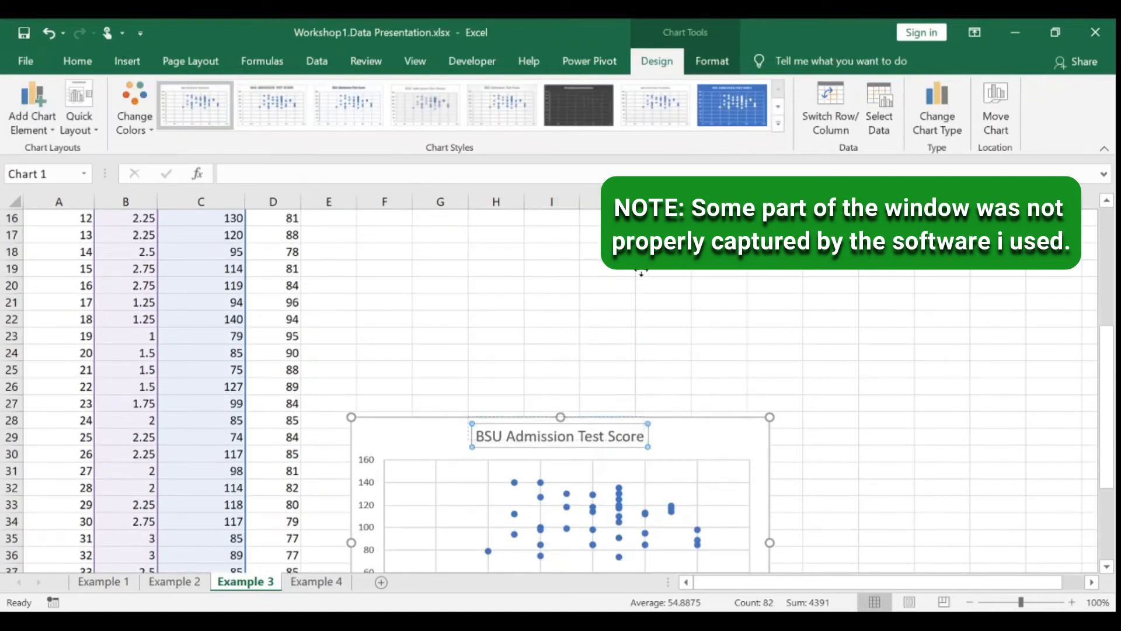
left_click_drag(641, 272, 640, 268)
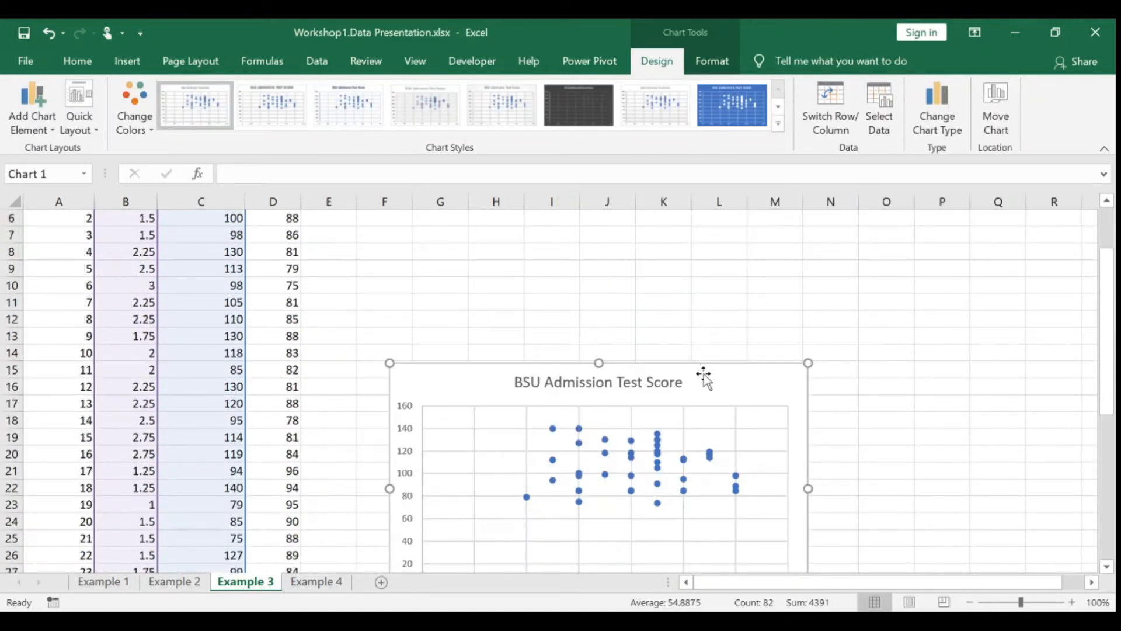
left_click_drag(703, 374, 701, 238)
scroll(701, 292, "up", 2)
left_click_drag(709, 330, 683, 326)
left_click(576, 461)
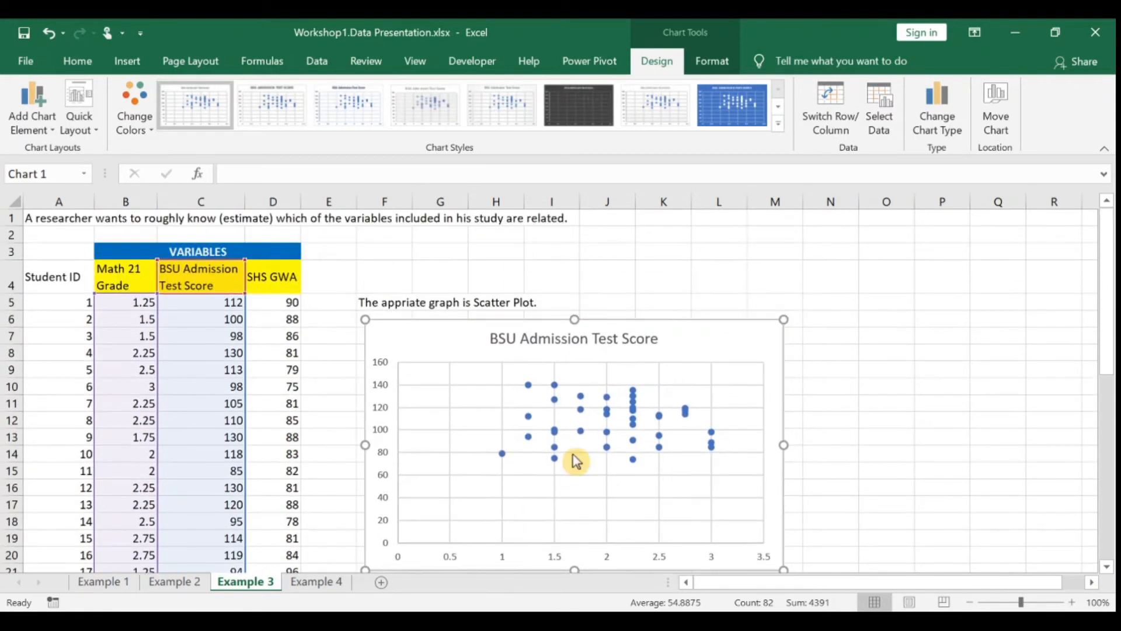
Change the scatter chart's title to "Scatter Plot between Math 21 Grade and BSUAT".
scroll(577, 461, "down", 1)
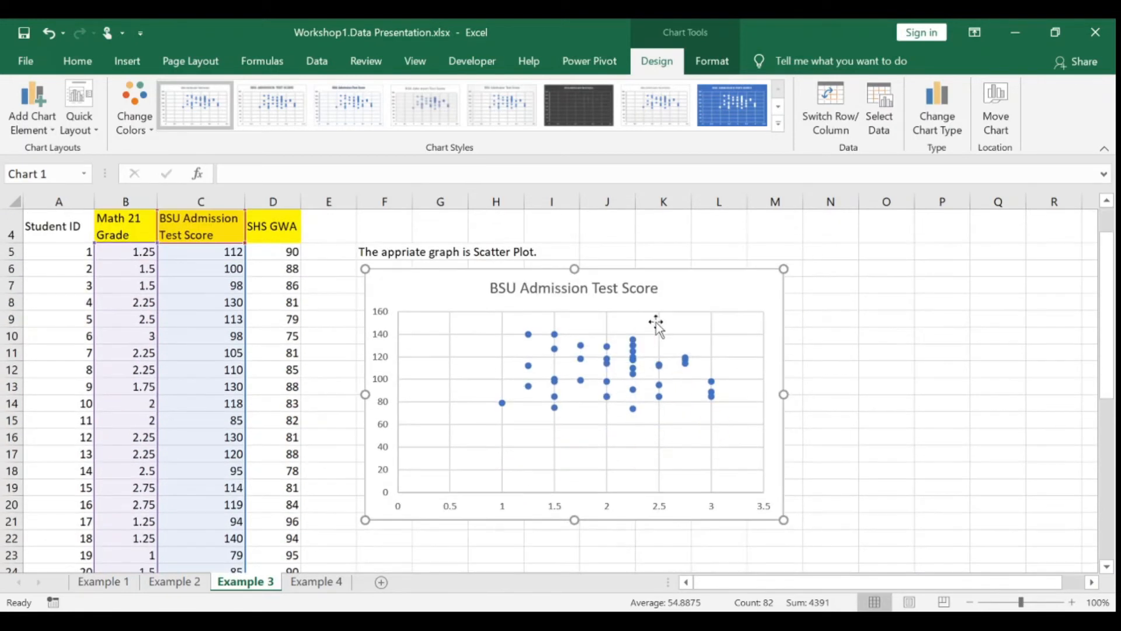
left_click(506, 289)
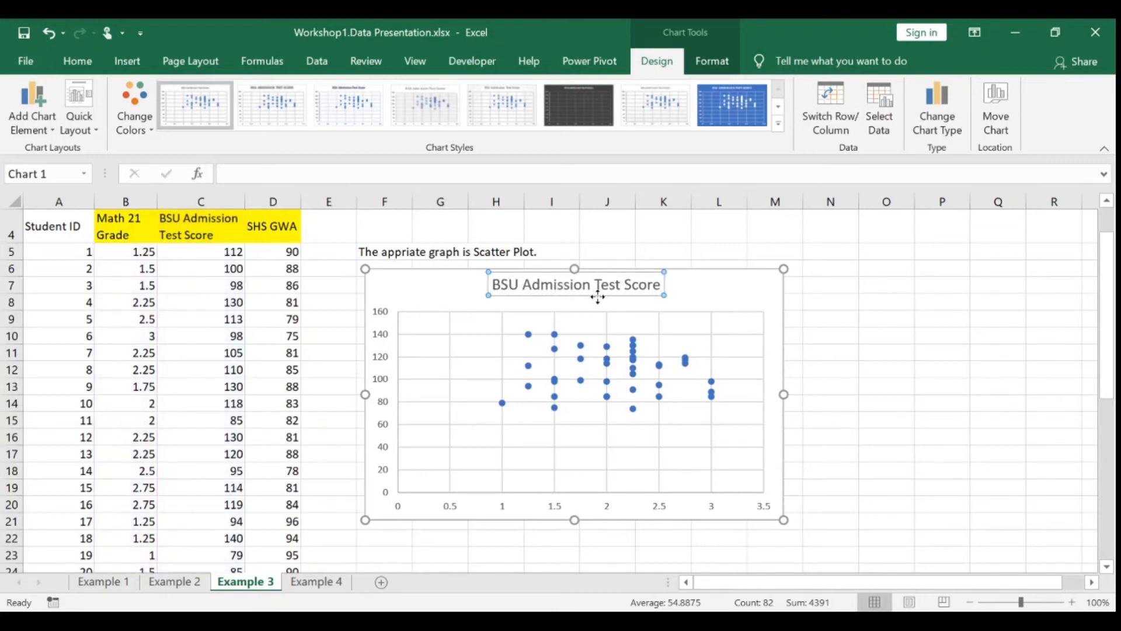
left_click_drag(598, 297, 597, 300)
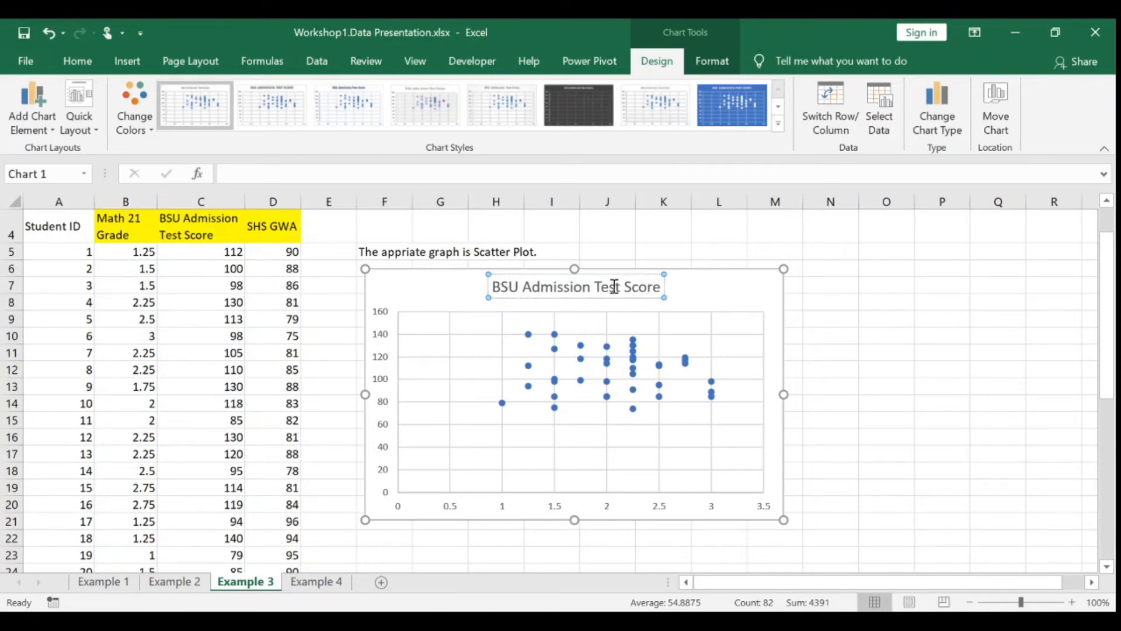
triple_click(615, 287)
type("Sc")
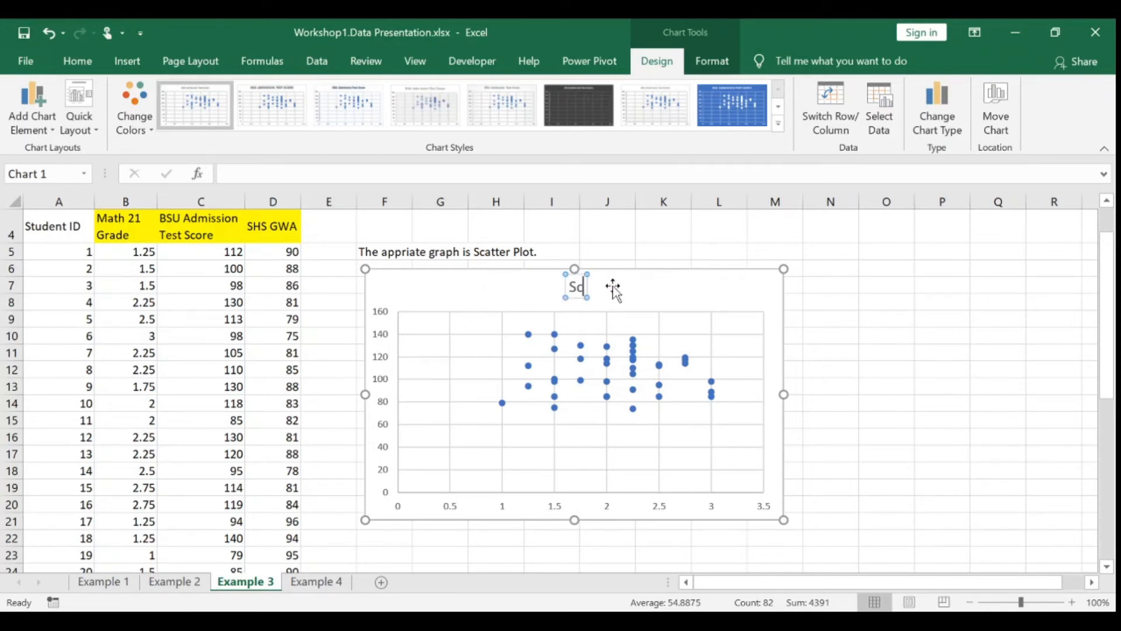
type("atter Plot betwee")
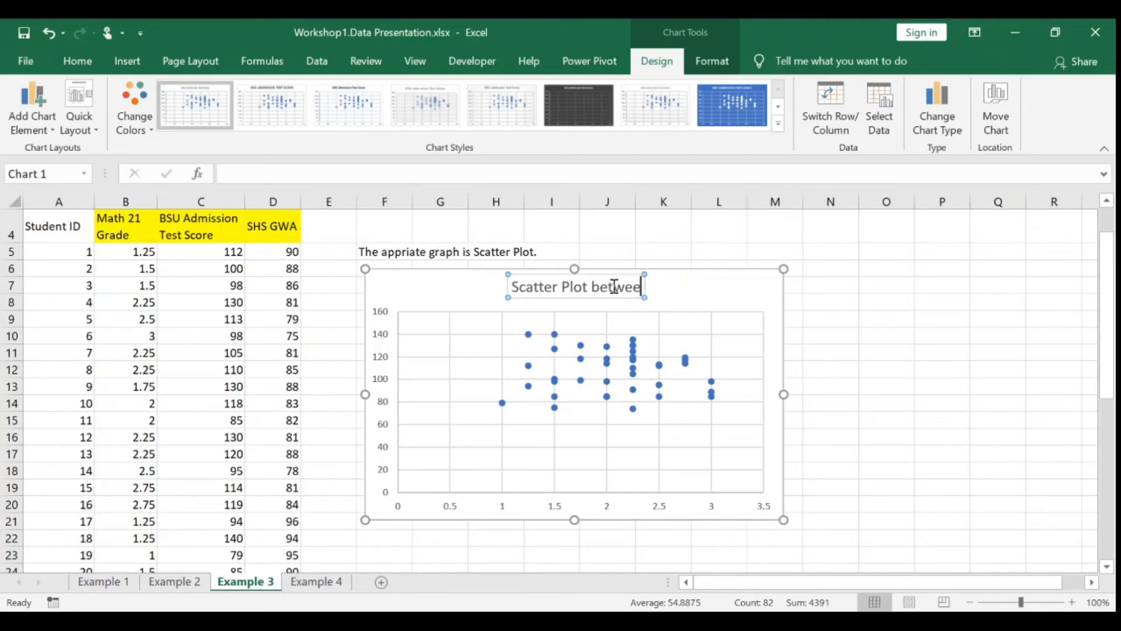
type("n Math")
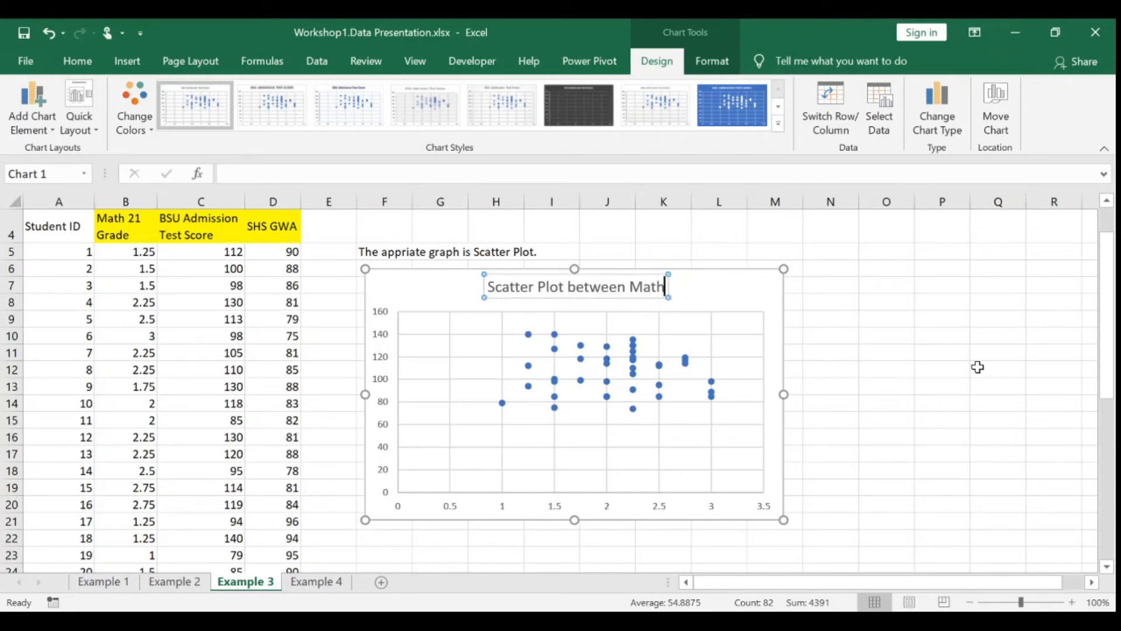
type(" 21 Grade and")
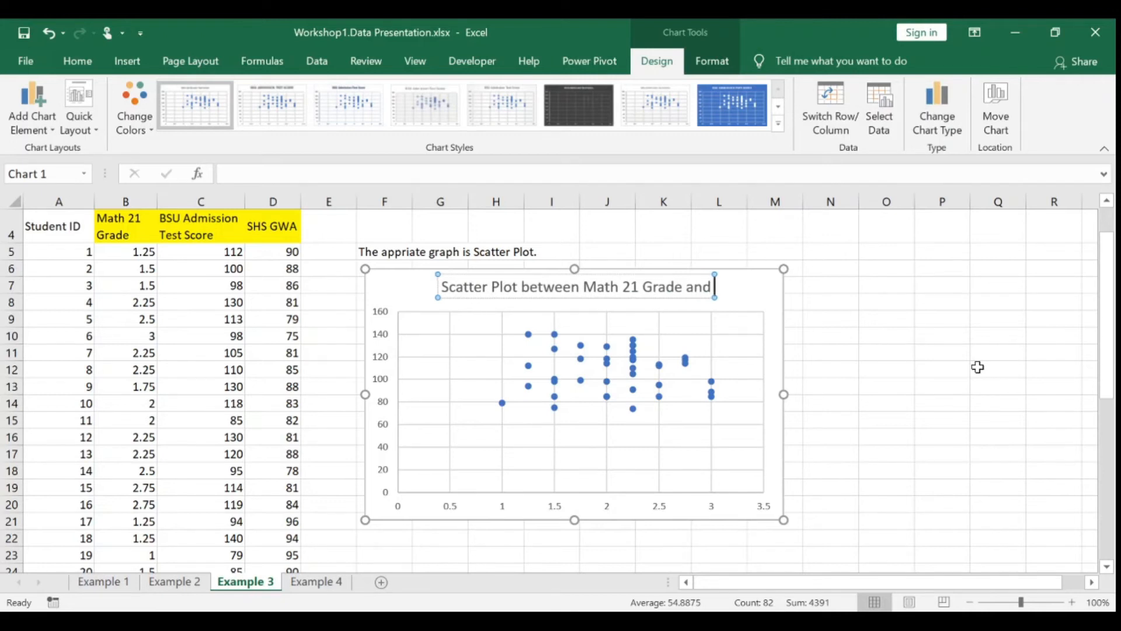
type(" BSUAT")
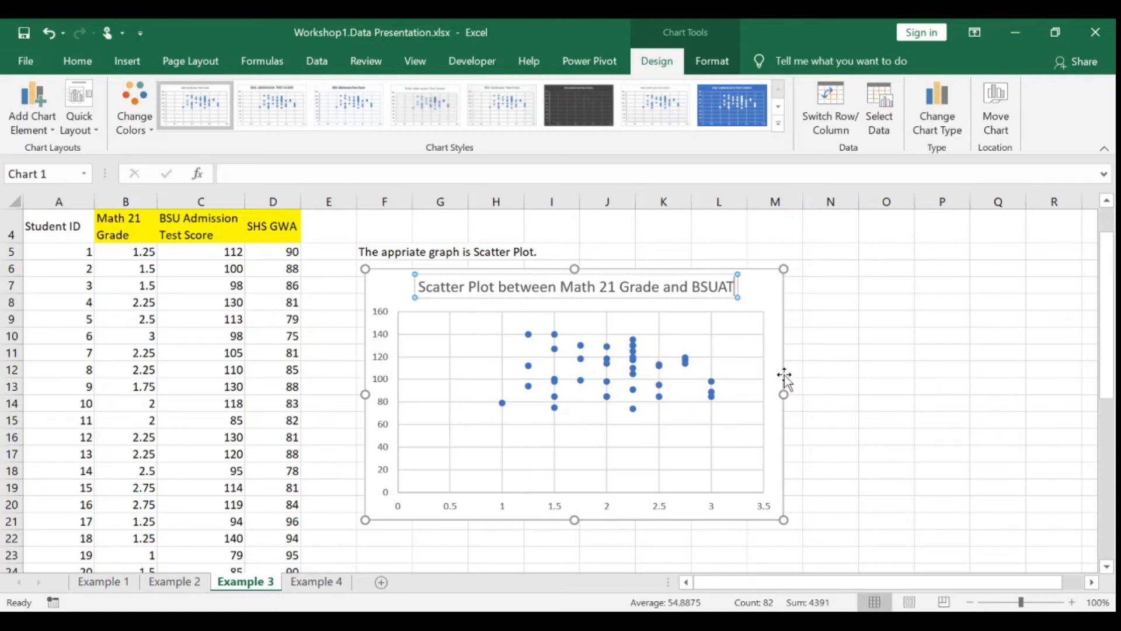
left_click(929, 318)
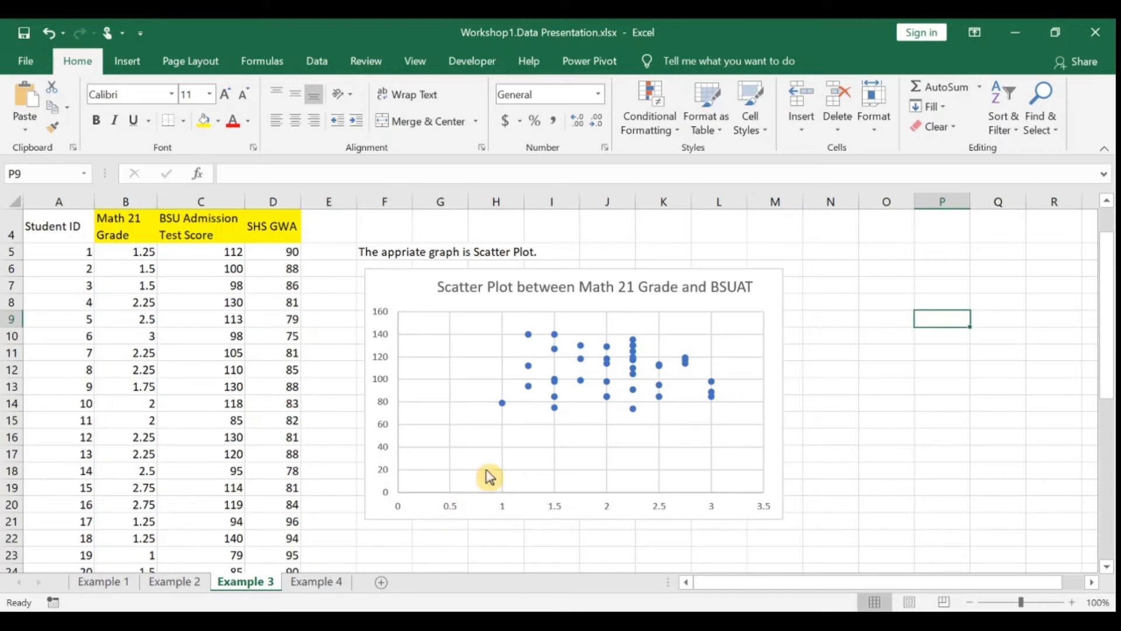
Add a horizontal axis title reading "Math 21 Grade" to the scatter chart.
left_click(407, 273)
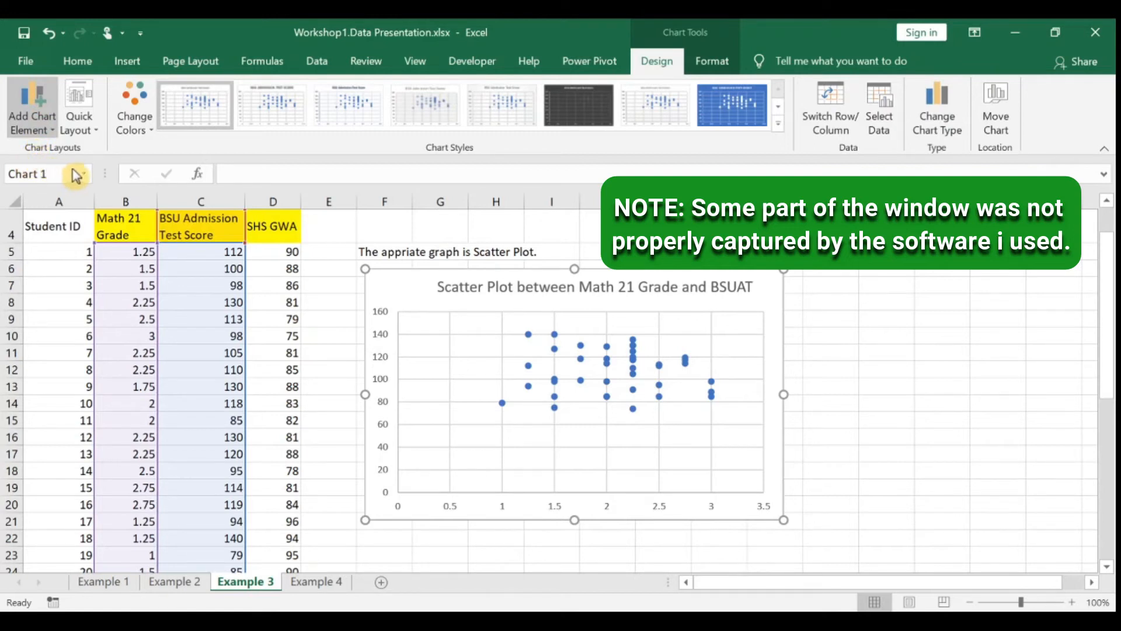
left_click(222, 190)
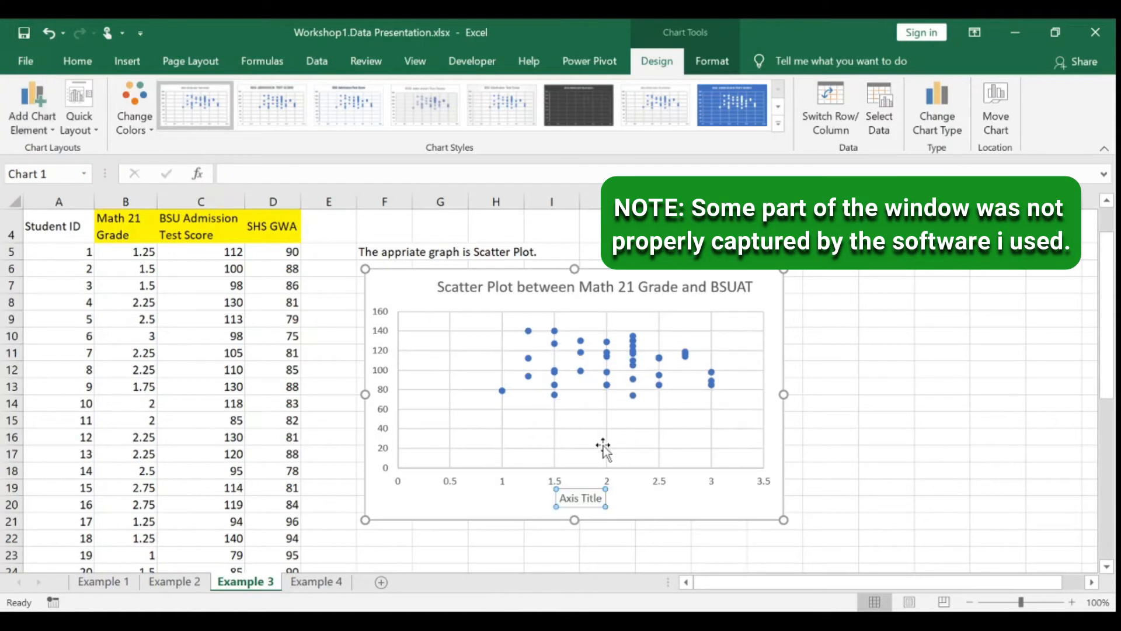
type("Math")
key("Return")
type("21")
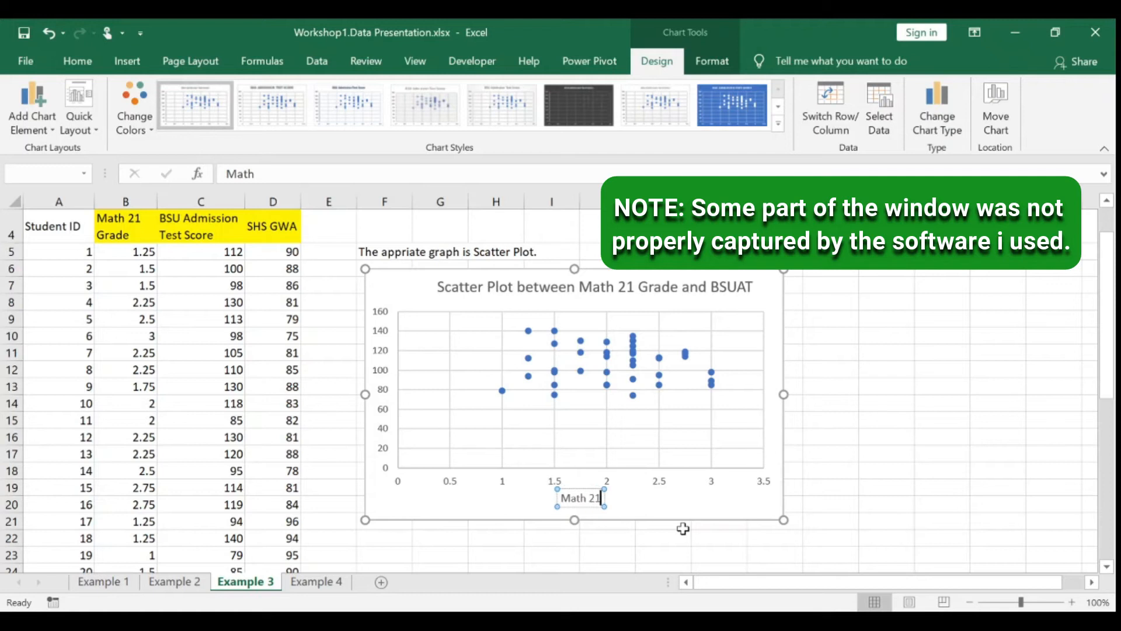
type(" Grade")
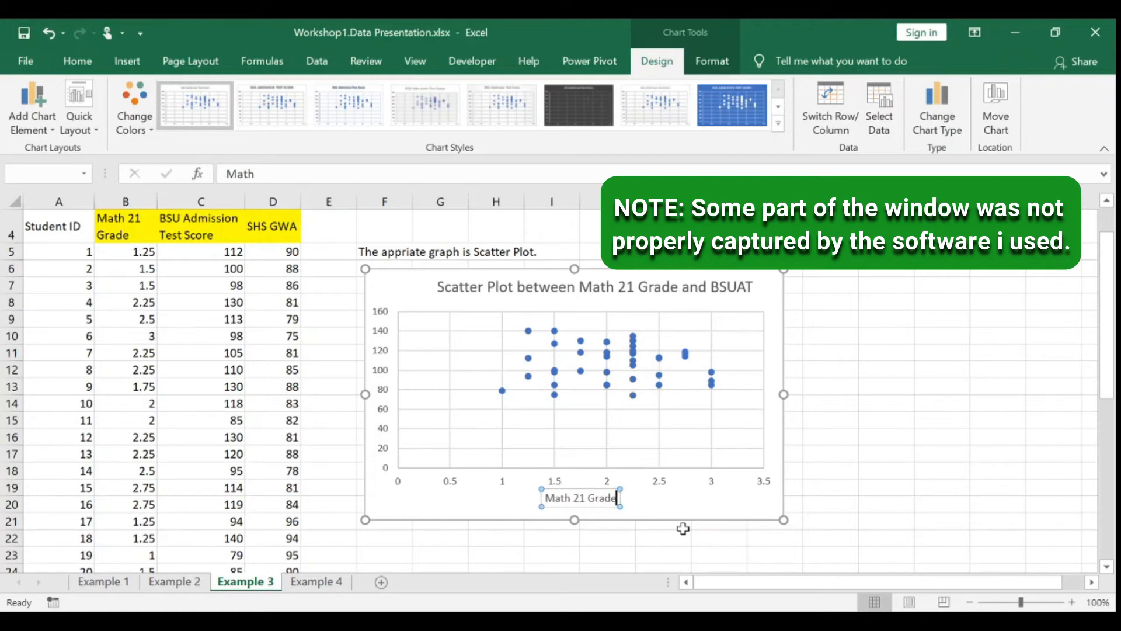
left_click(683, 528)
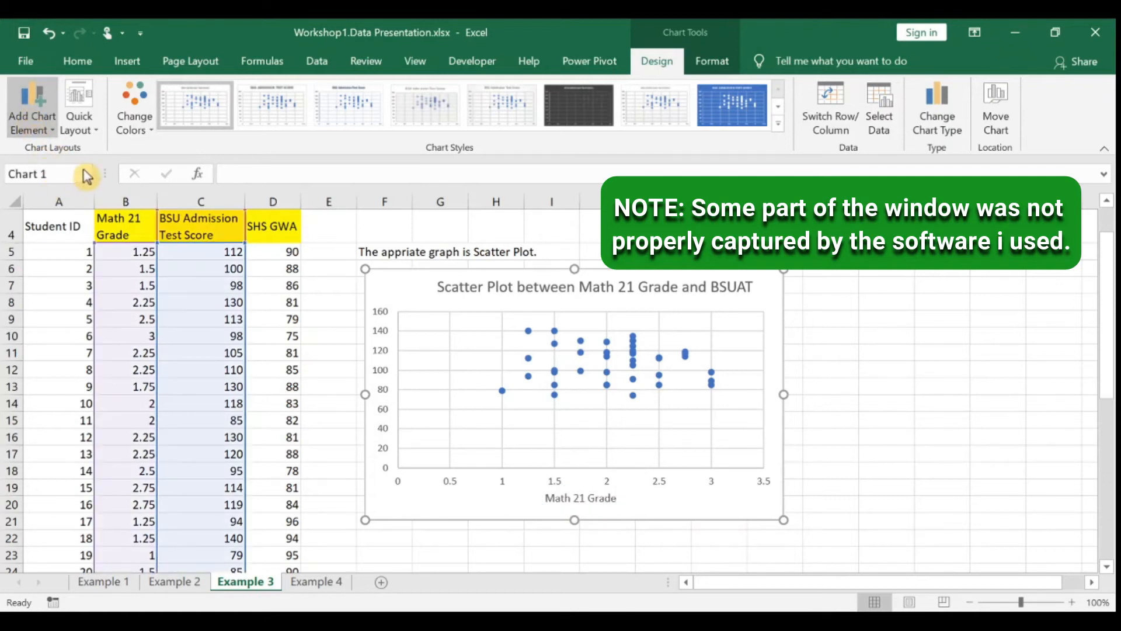
Add a vertical axis title reading "BSUAT Test Scores" to the scatter chart.
left_click(192, 216)
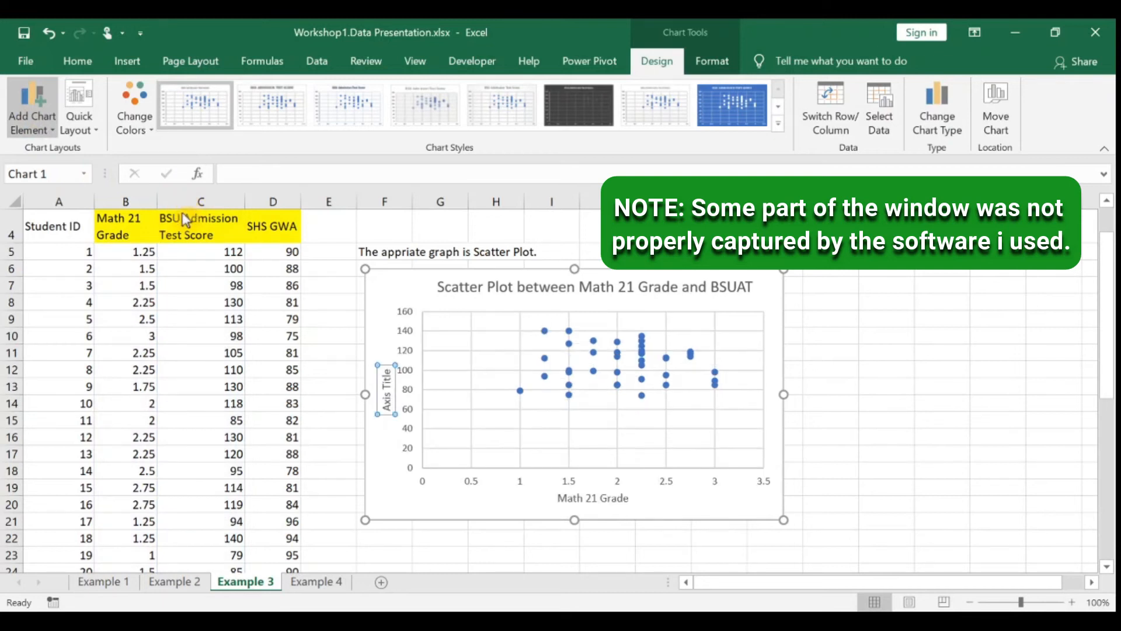
triple_click(393, 397)
type("BSUAT")
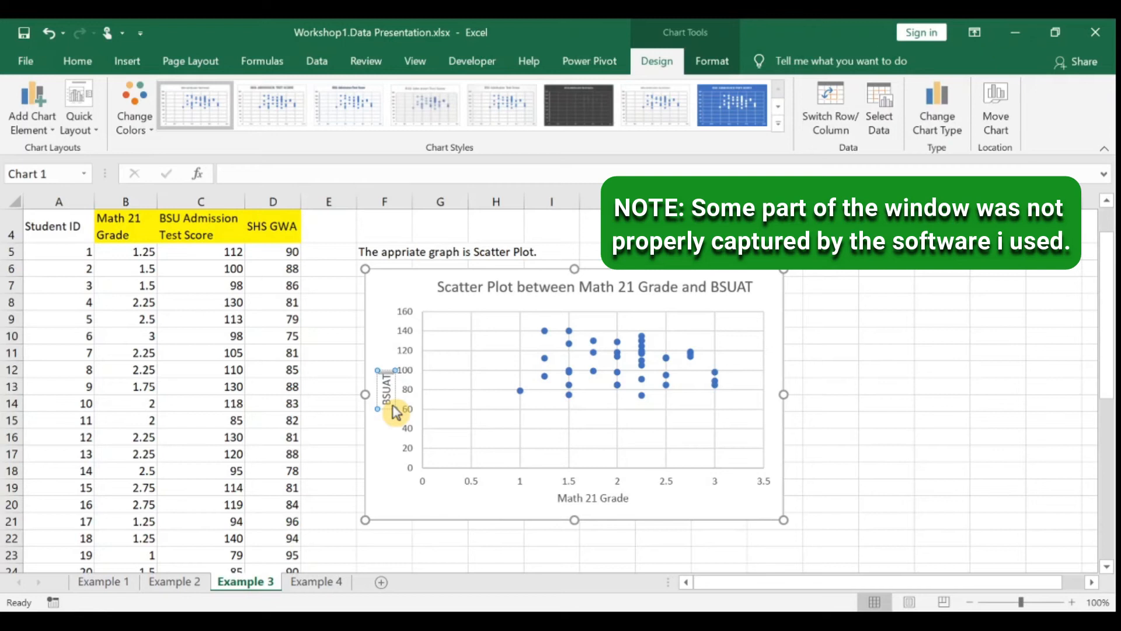
type(" Socre")
key("BackSpace")
key("BackSpace")
key("BackSpace")
key("BackSpace")
key("BackSpace")
type("Test Scores")
left_click(433, 457)
left_click(427, 497)
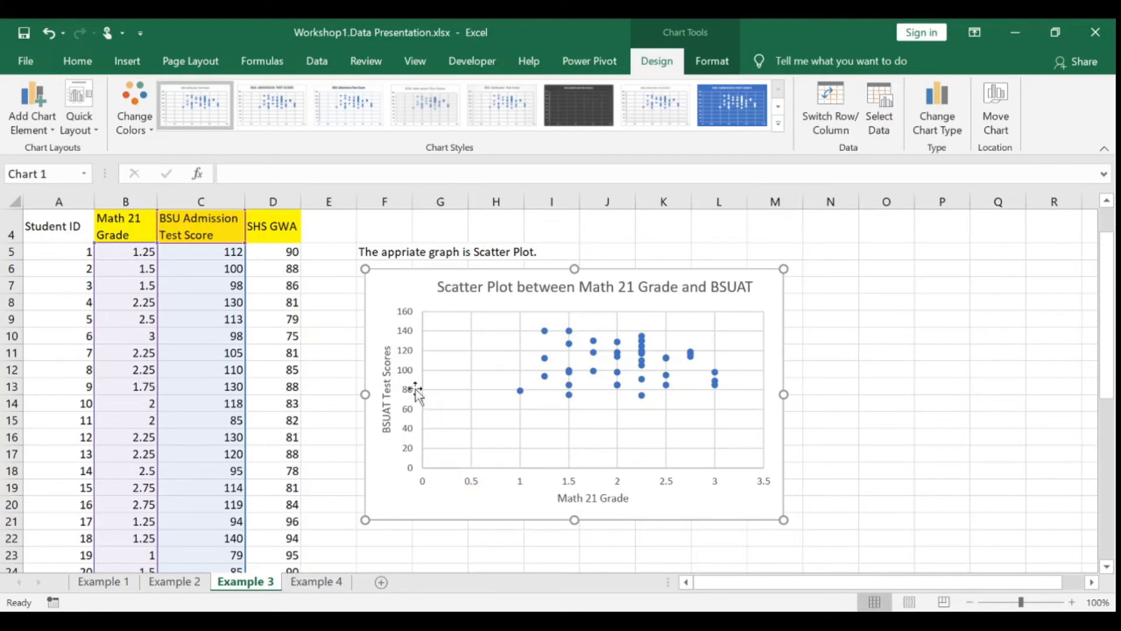
Set the minimum bound of the scatter chart's horizontal axis to 1.0 and close the axis formatting.
left_click(473, 487)
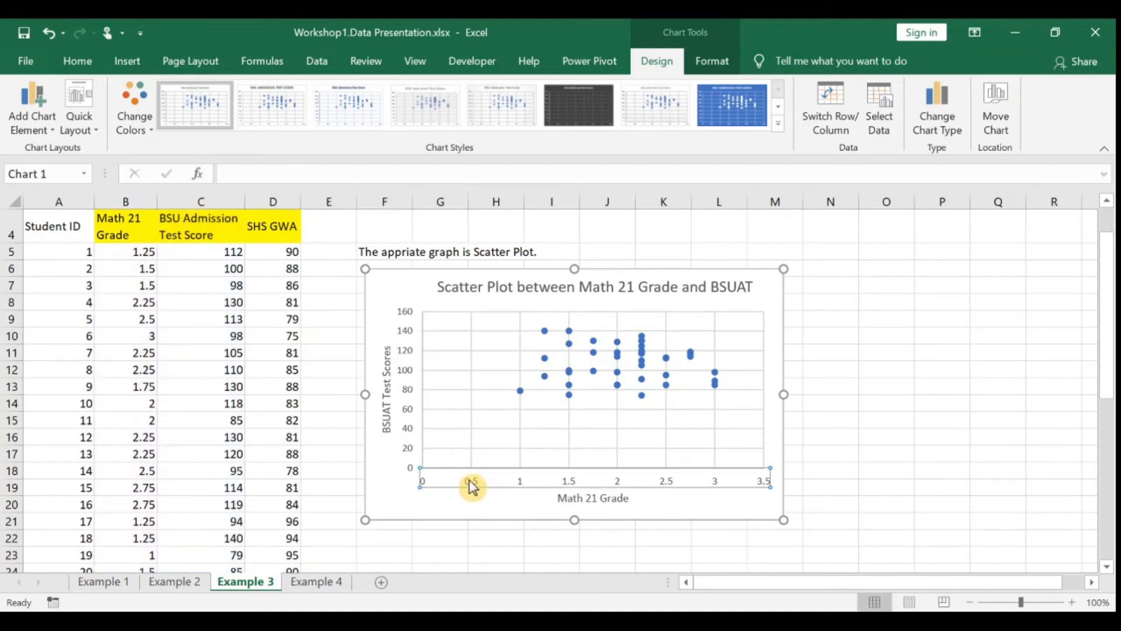
left_click(575, 450)
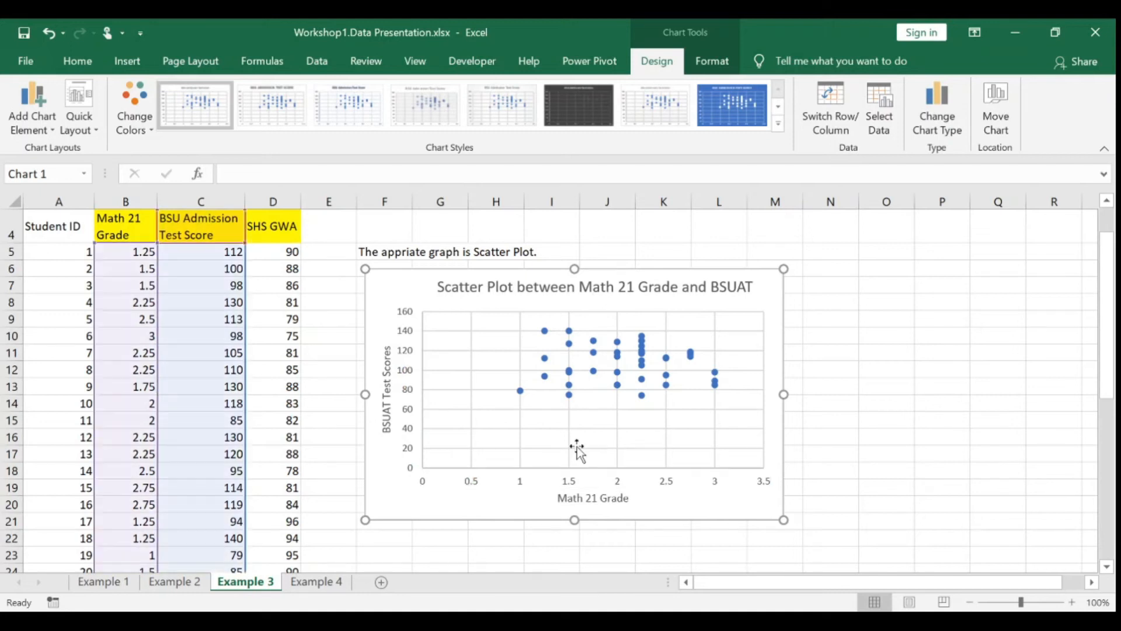
left_click(476, 486)
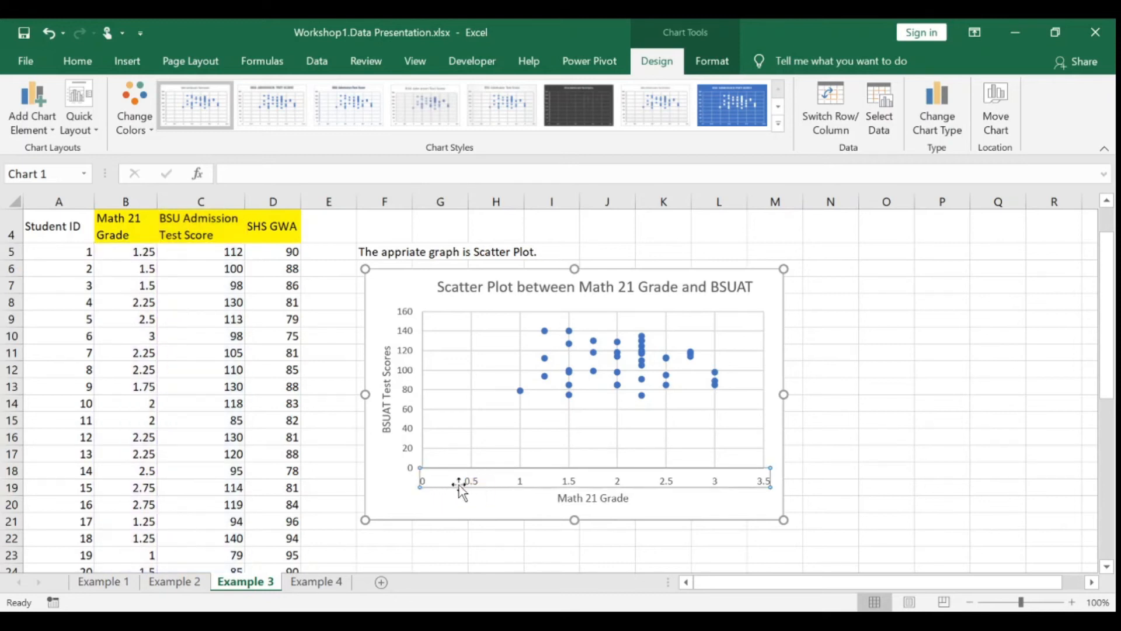
double_click(492, 483)
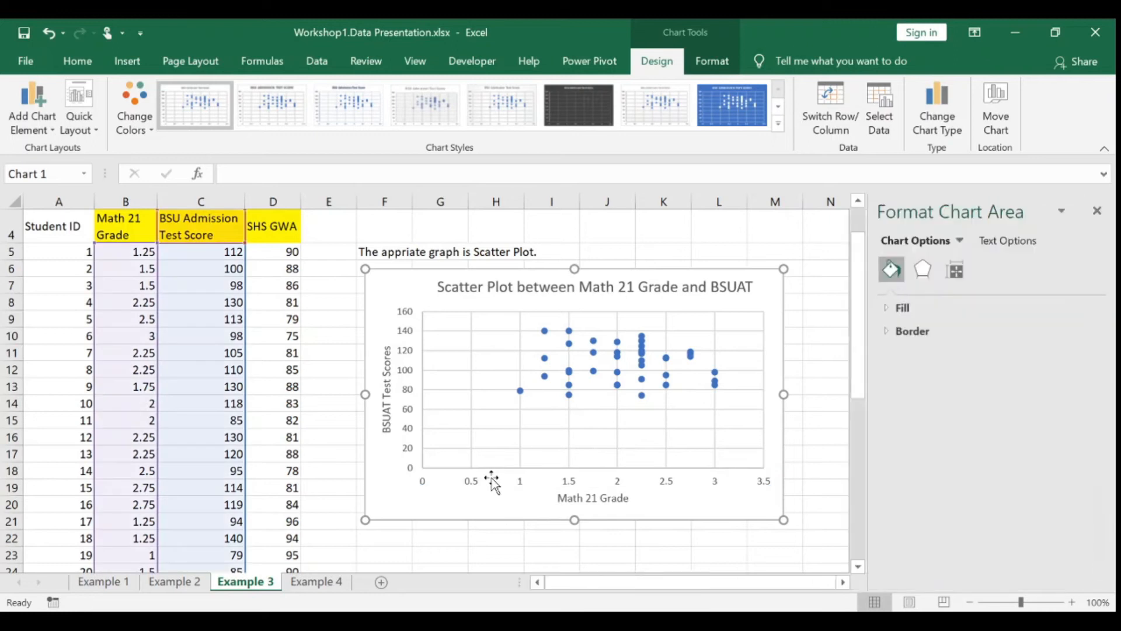
left_click(471, 487)
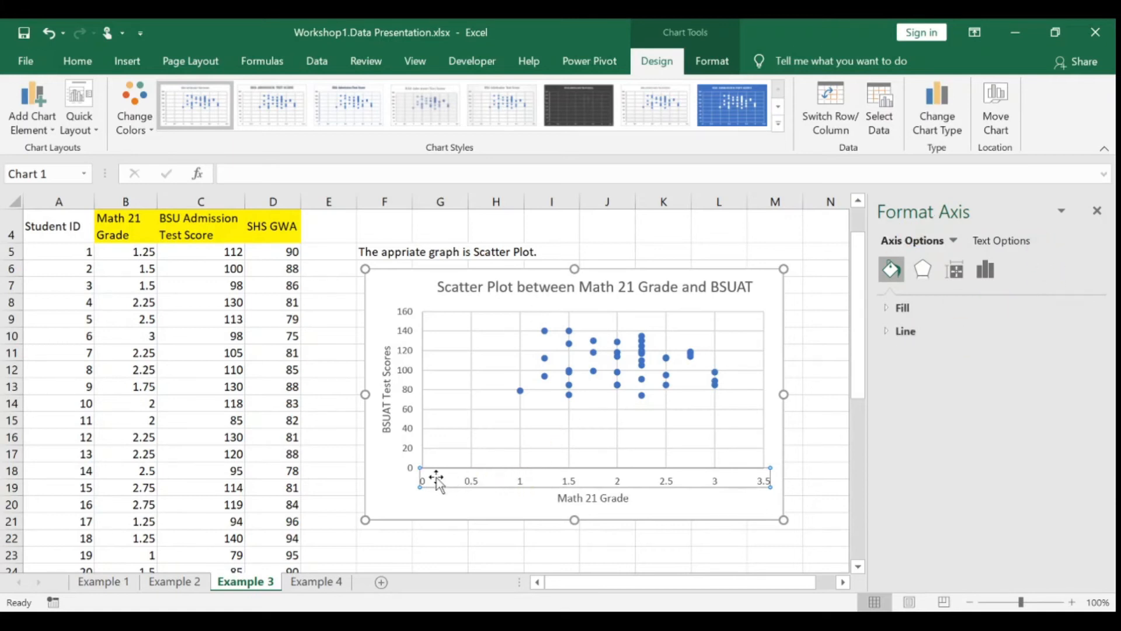
left_click(988, 272)
left_click(921, 308)
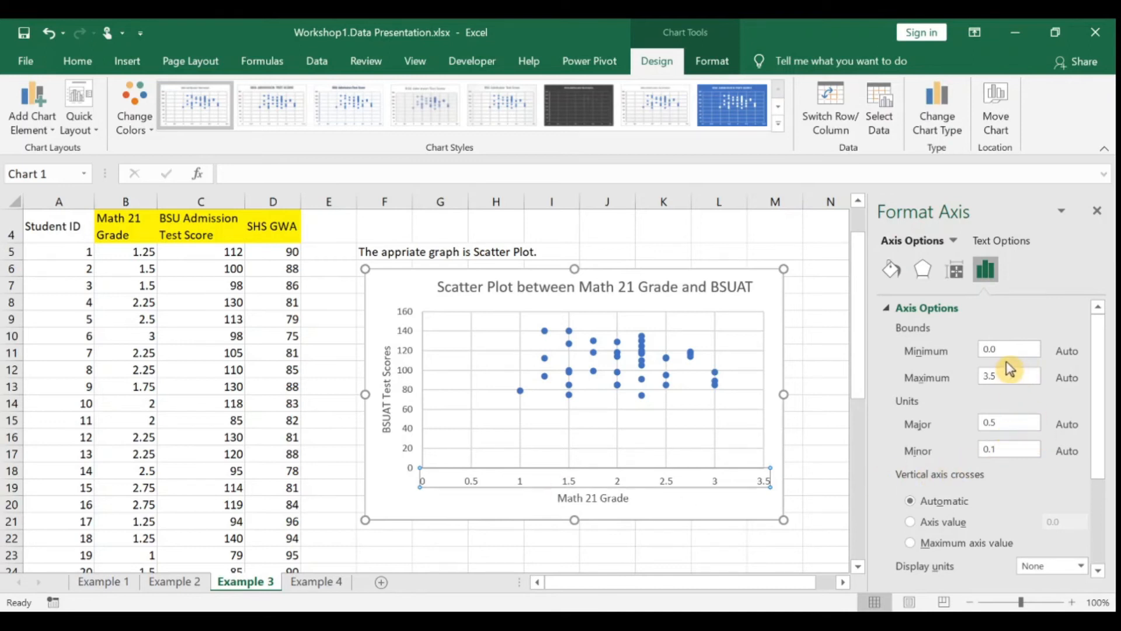
double_click(990, 348)
type("1")
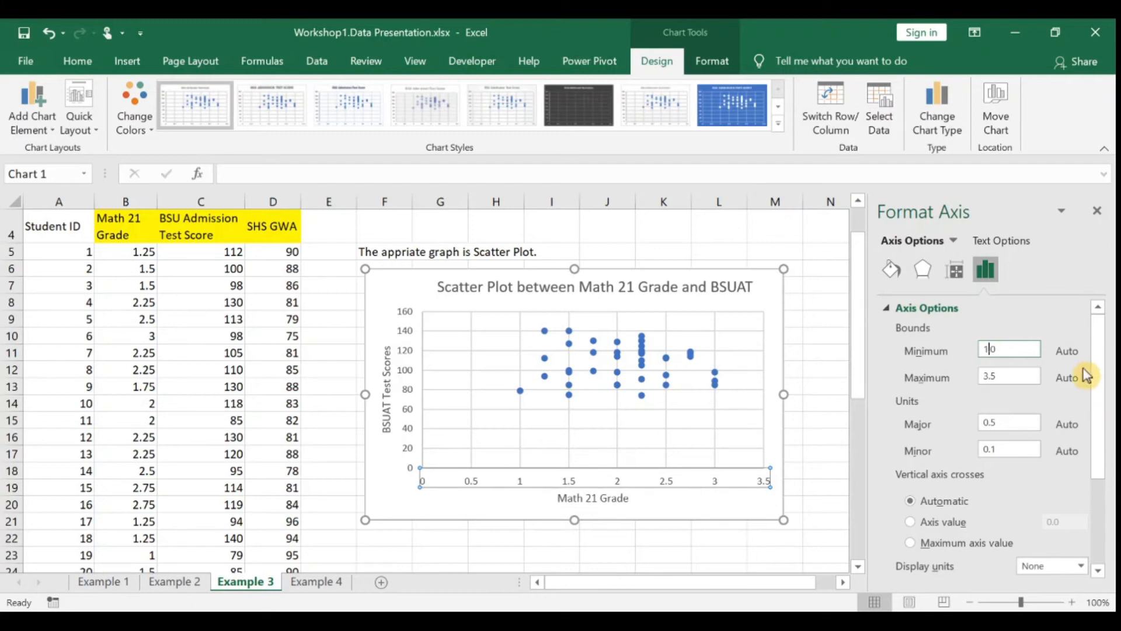
scroll(1077, 452, "down", 4)
scroll(1076, 519, "up", 4)
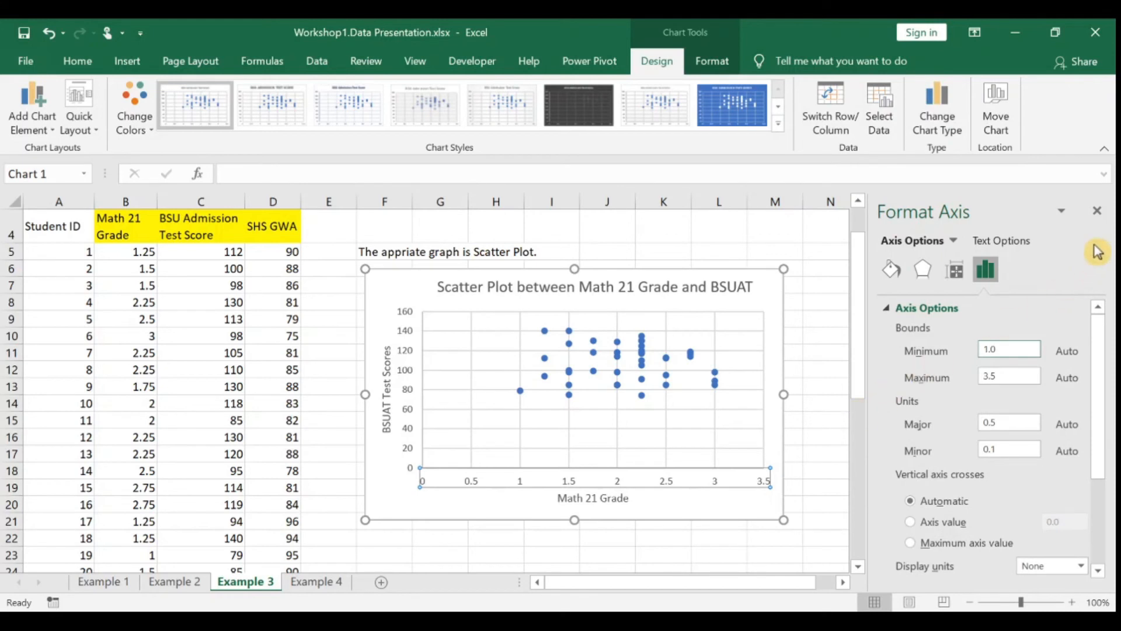
key("Return")
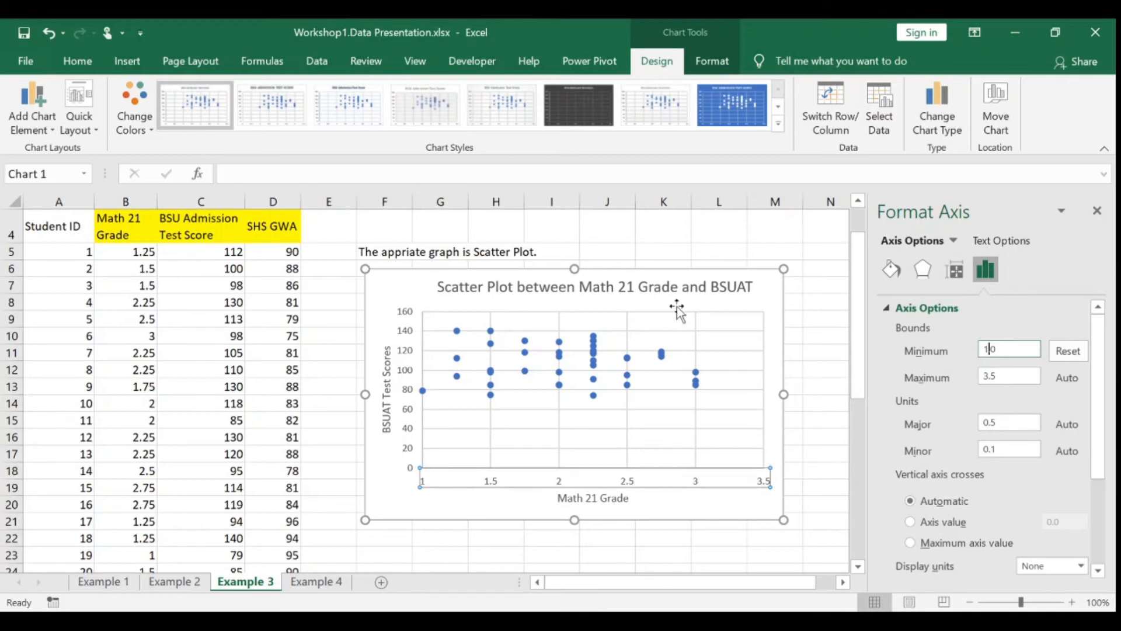
left_click(1097, 211)
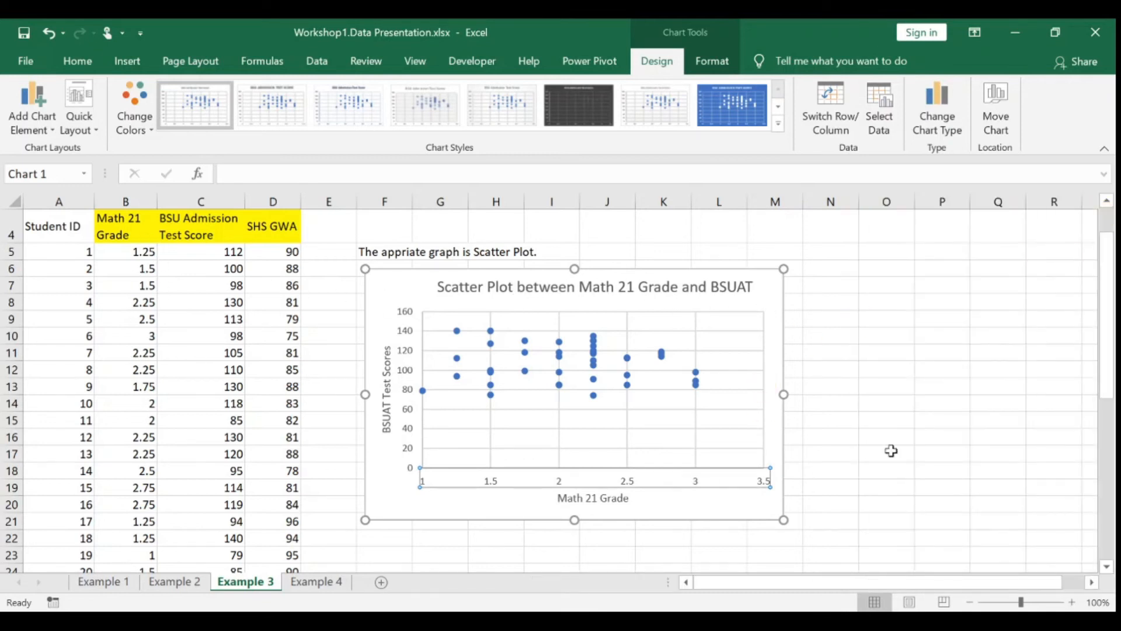
left_click(940, 421)
Change the scatter chart's color scheme to one with dark gray data points.
left_click(560, 349)
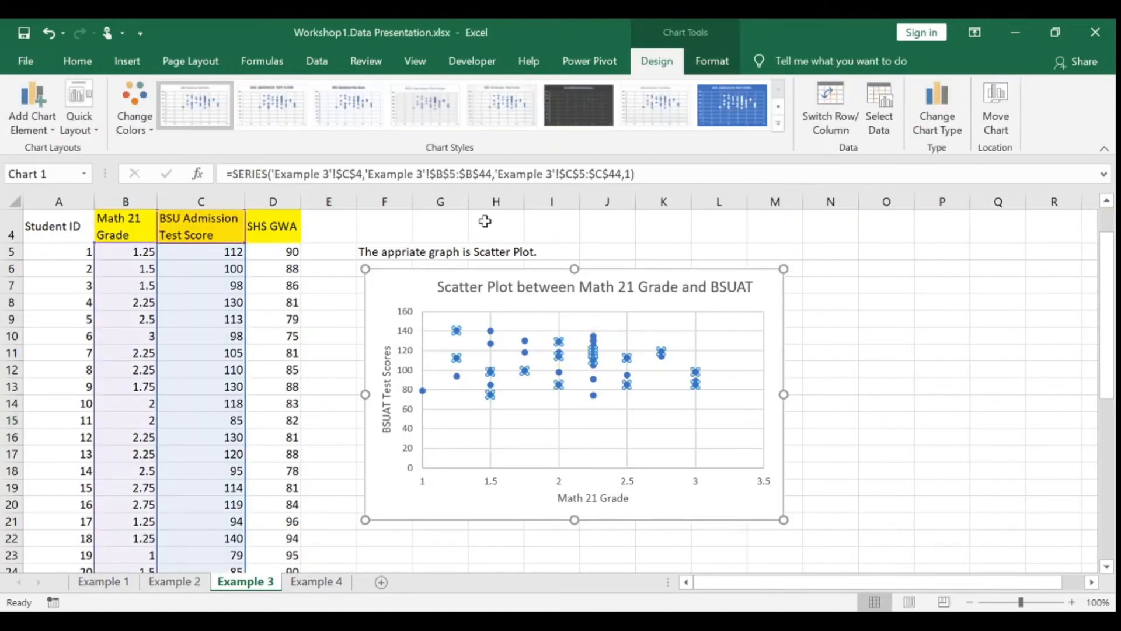
left_click(705, 62)
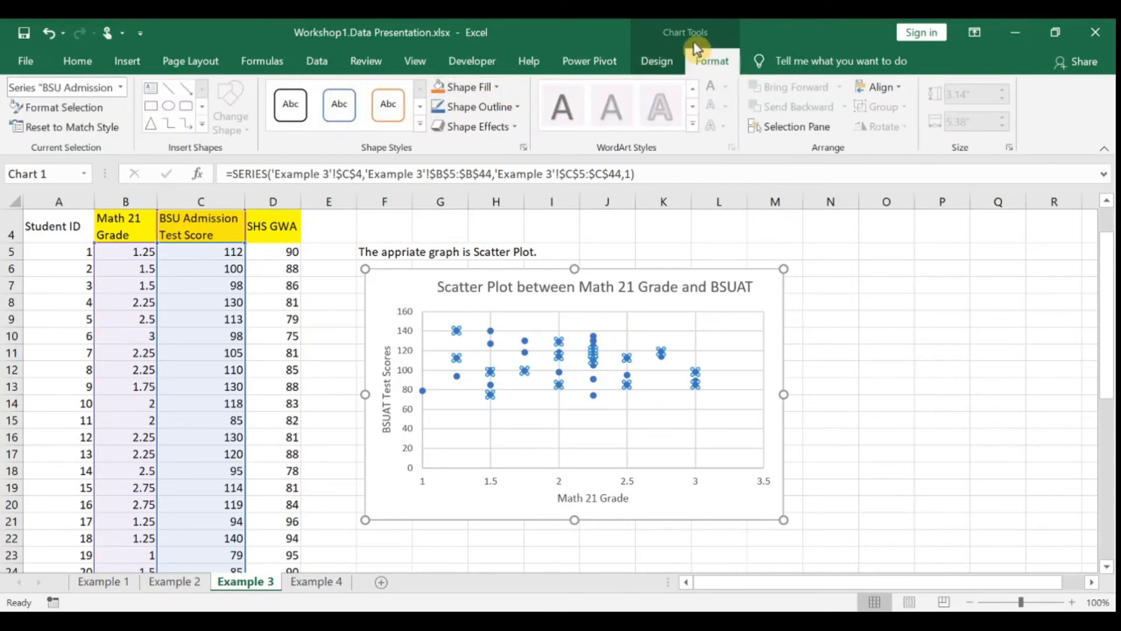
left_click(663, 62)
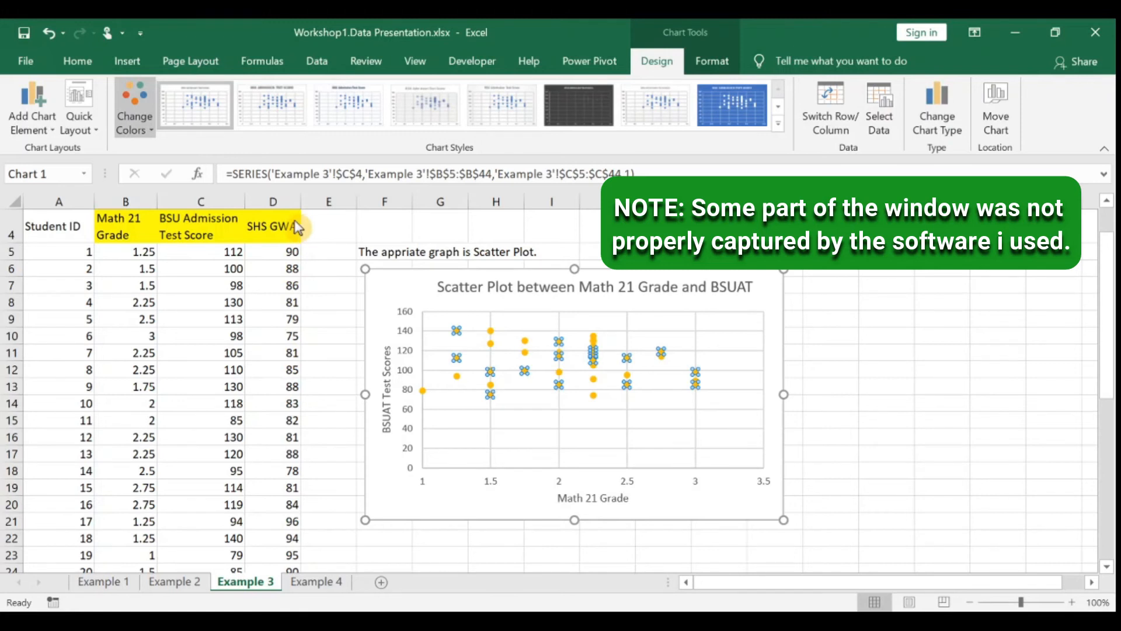
left_click(265, 217)
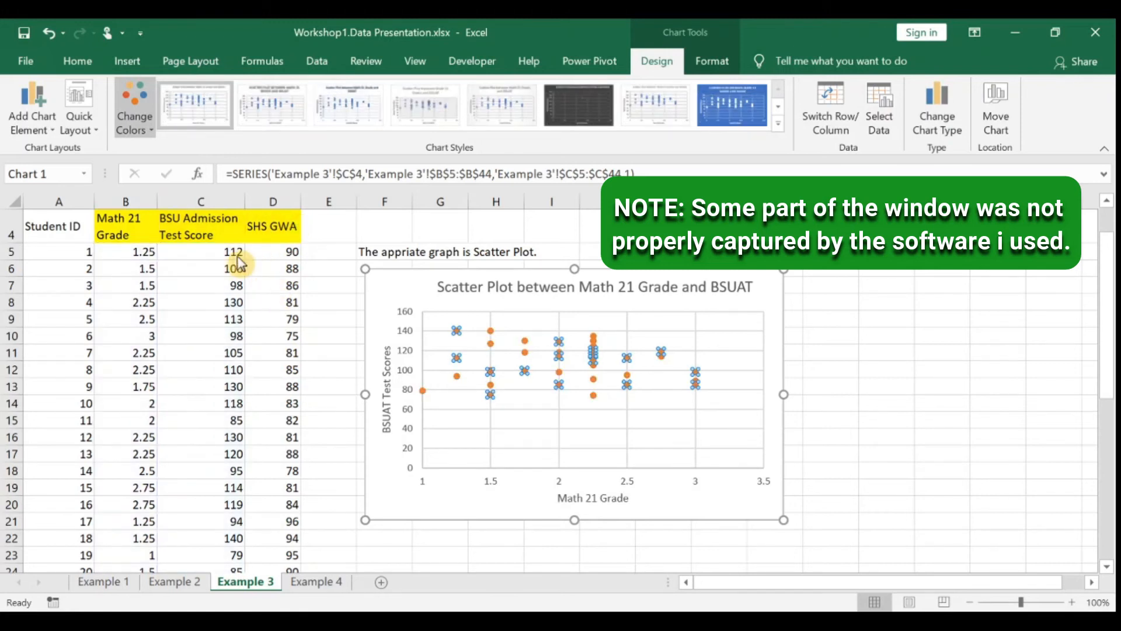
left_click(245, 260)
left_click(942, 439)
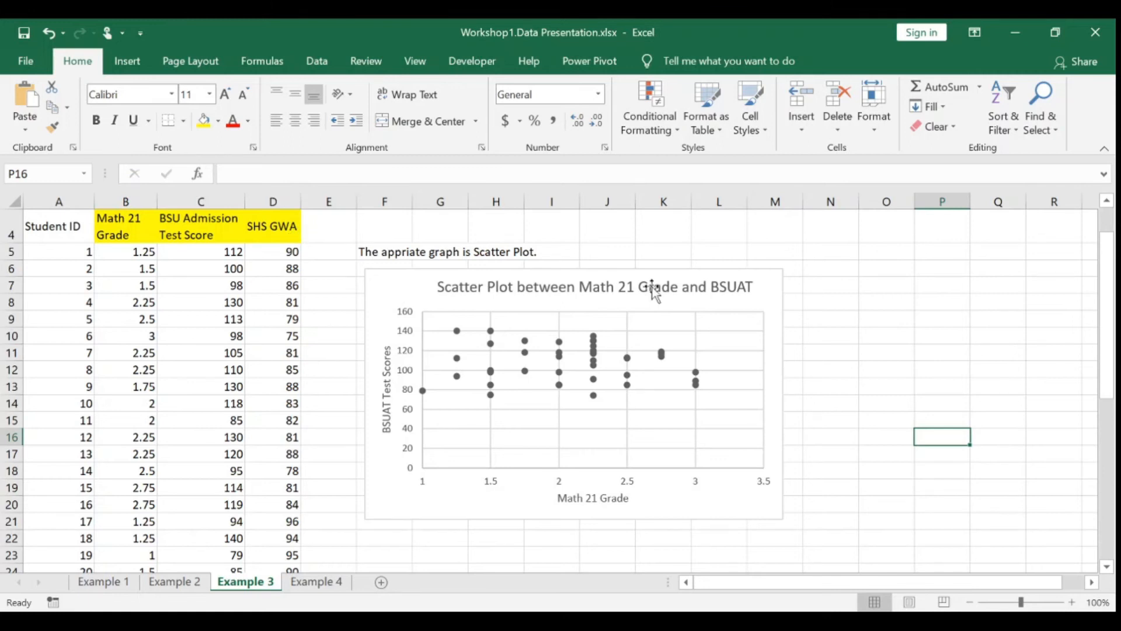
Insert a scatter chart of Math 21 Grade against SHS GWA from the ranges B4:B44 and D4:D44.
scroll(164, 319, "up", 1)
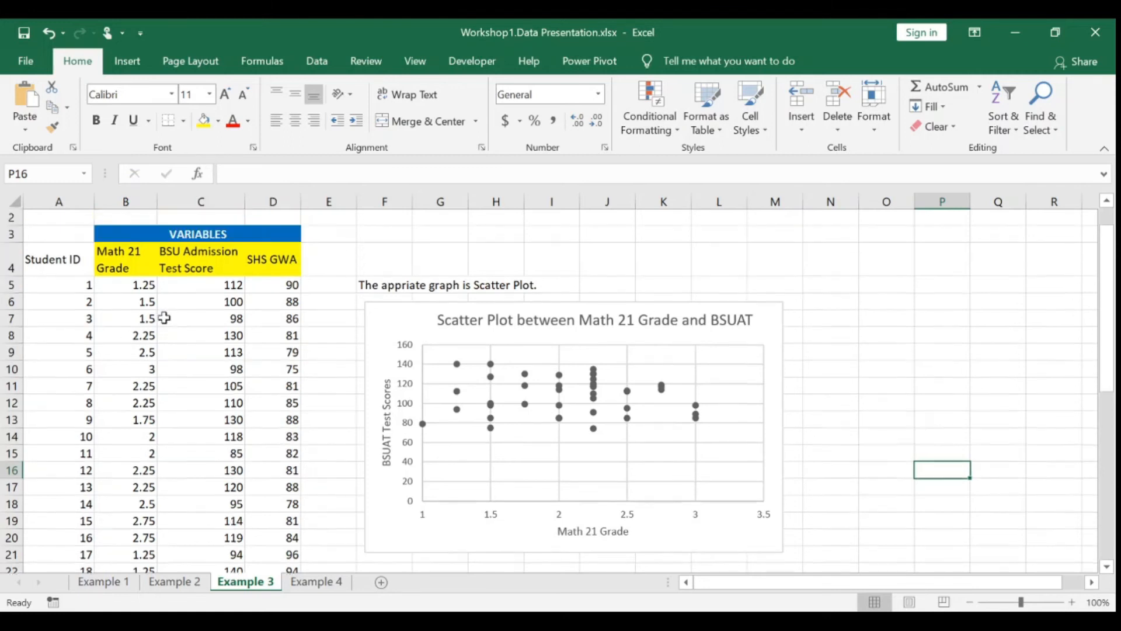
left_click(122, 276)
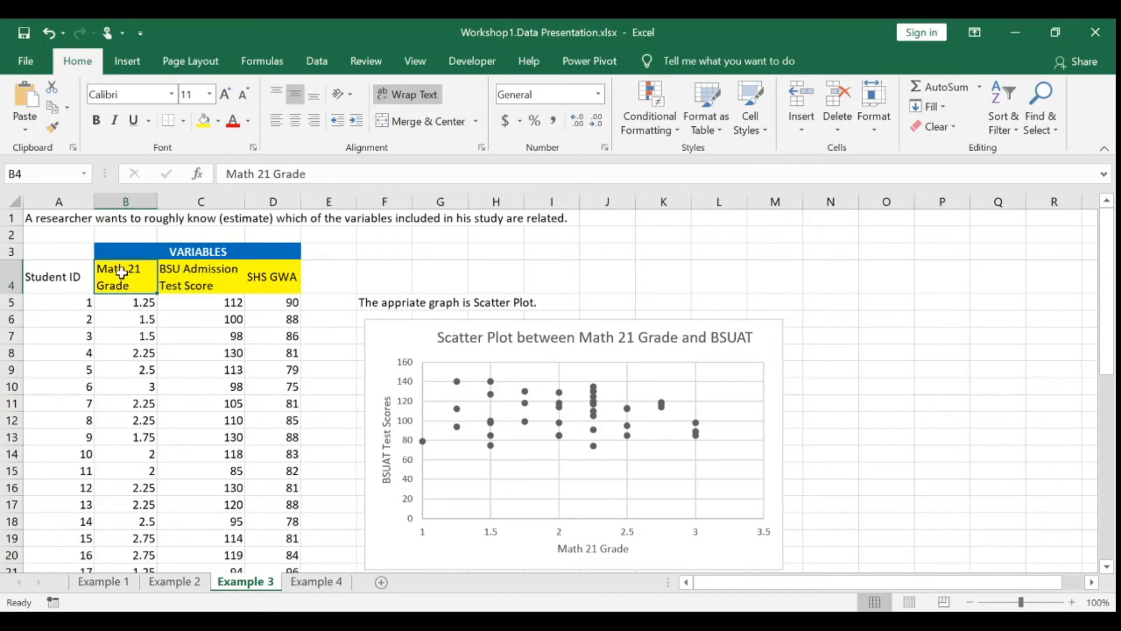
left_click_drag(119, 287, 135, 503)
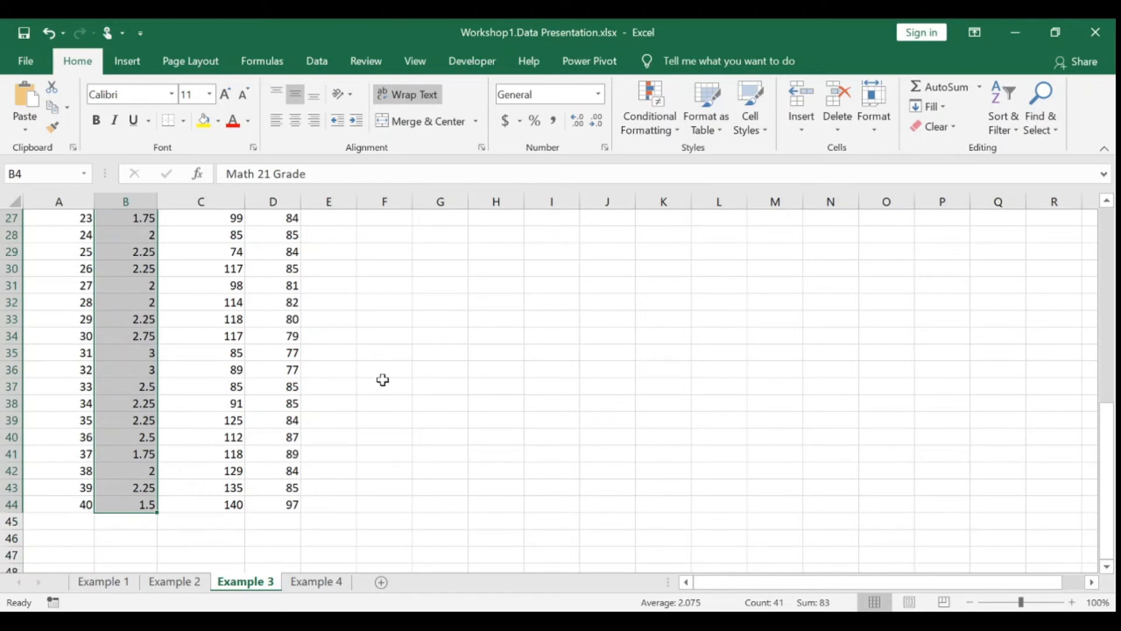
scroll(270, 393, "up", 9)
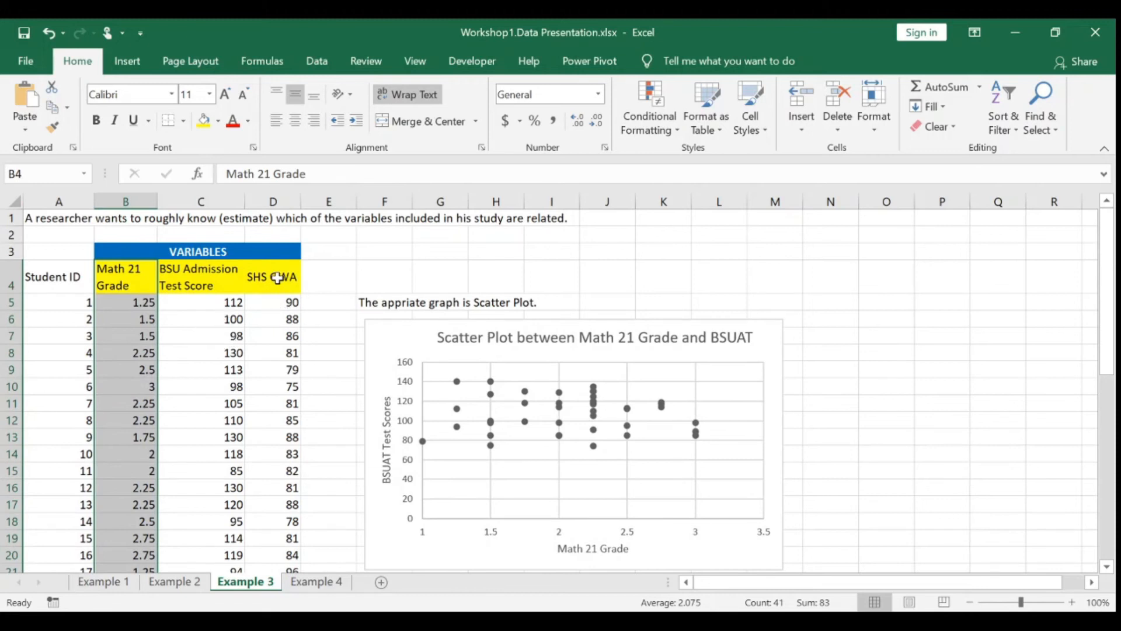
left_click_drag(277, 268, 292, 501)
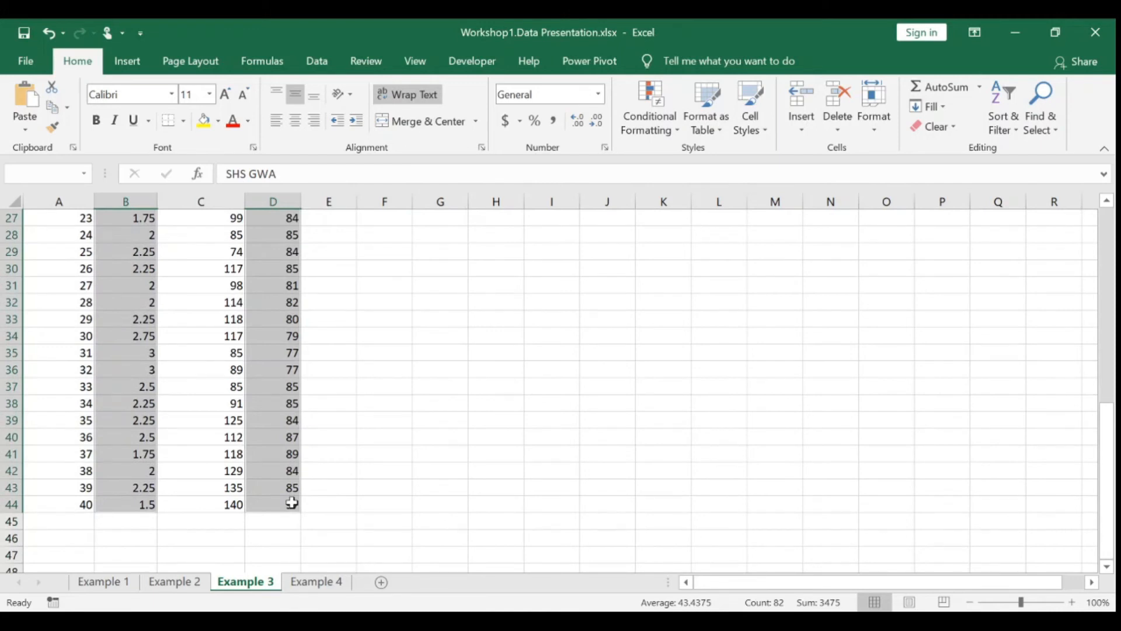
scroll(293, 501, "up", 9)
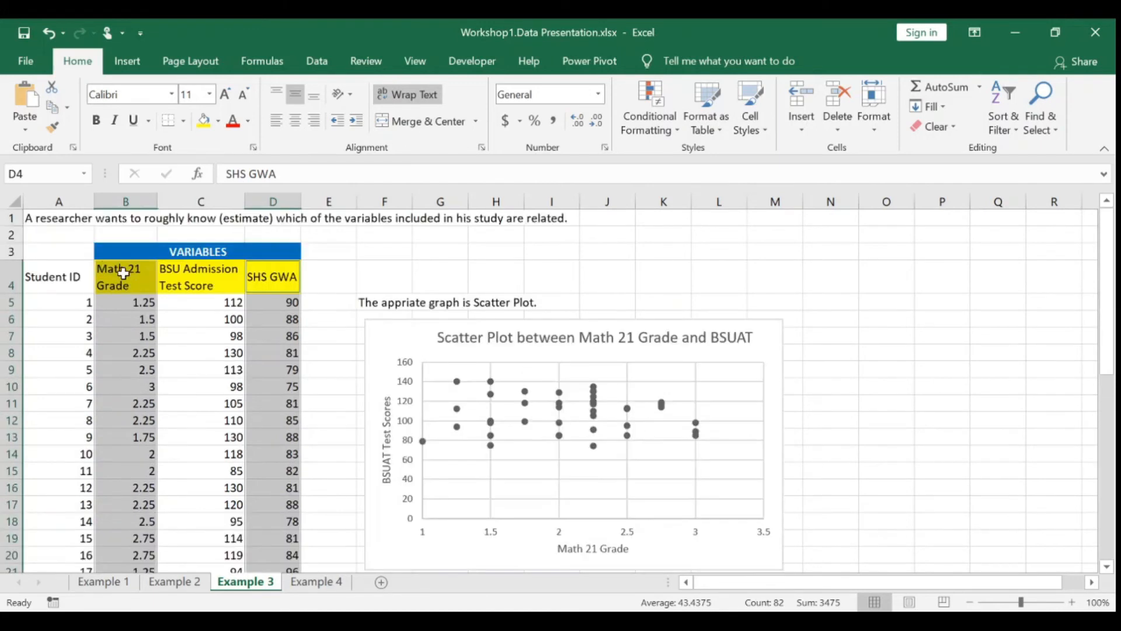
left_click(139, 61)
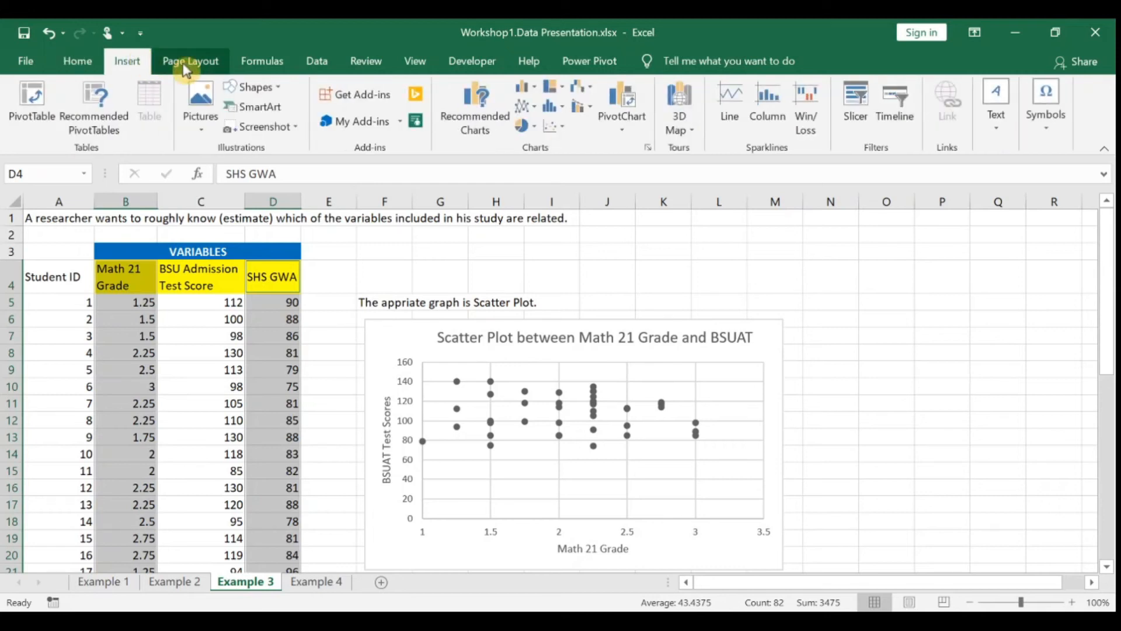
left_click(566, 132)
left_click(573, 194)
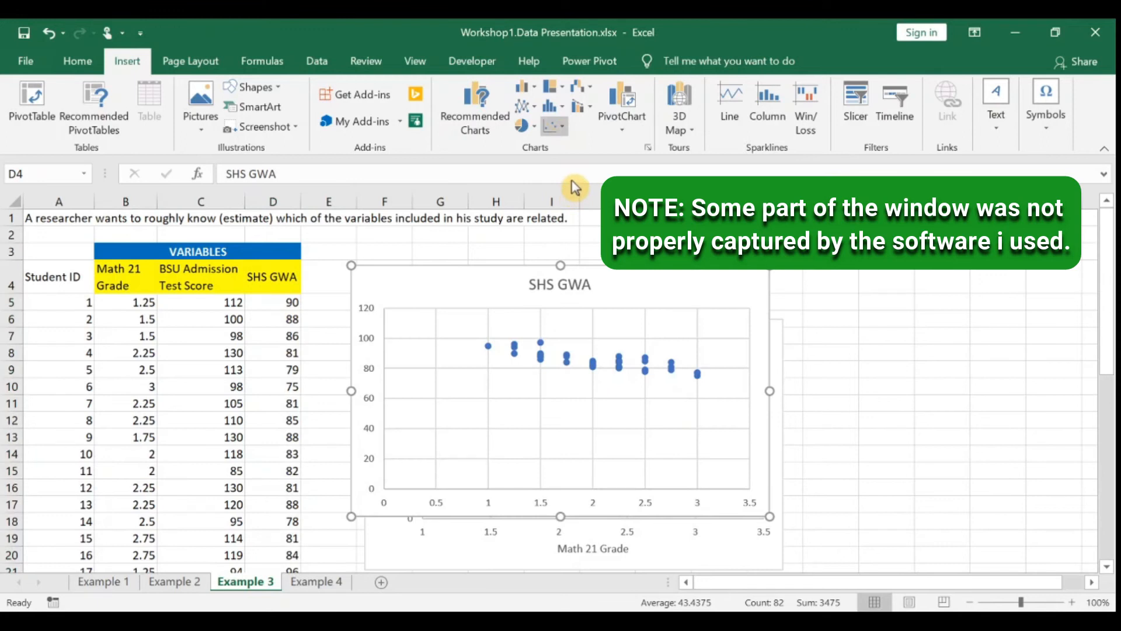
Move the SHS GWA scatter chart directly below the Math 21 Grade and BSUAT chart, roughly aligned with it.
scroll(605, 404, "down", 3)
scroll(605, 404, "up", 3)
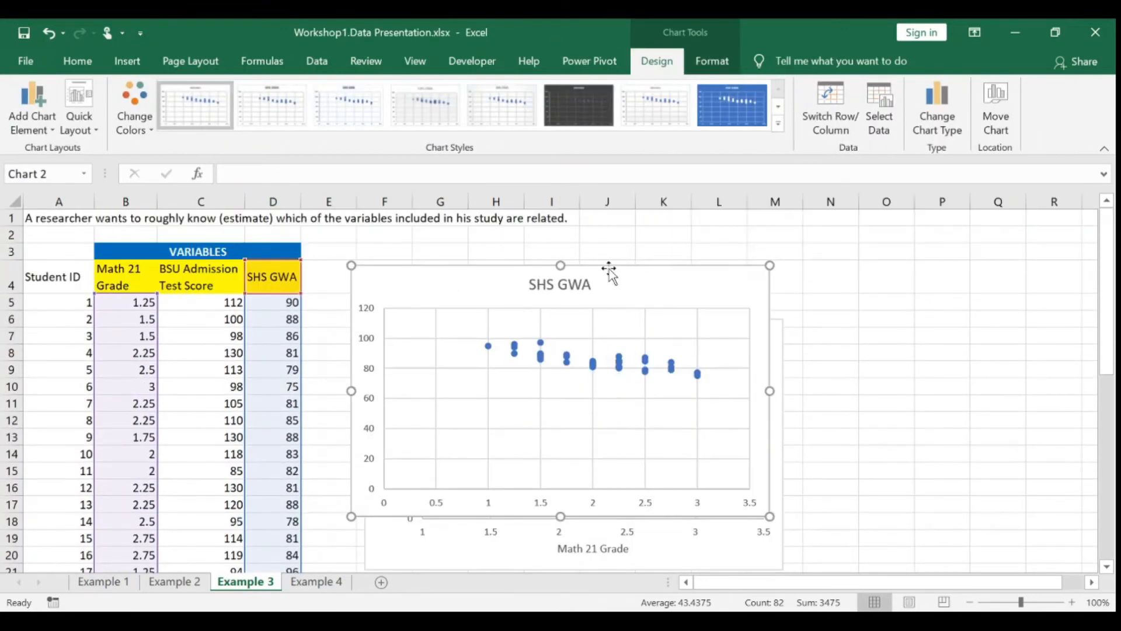
left_click_drag(616, 269, 631, 416)
scroll(630, 416, "down", 3)
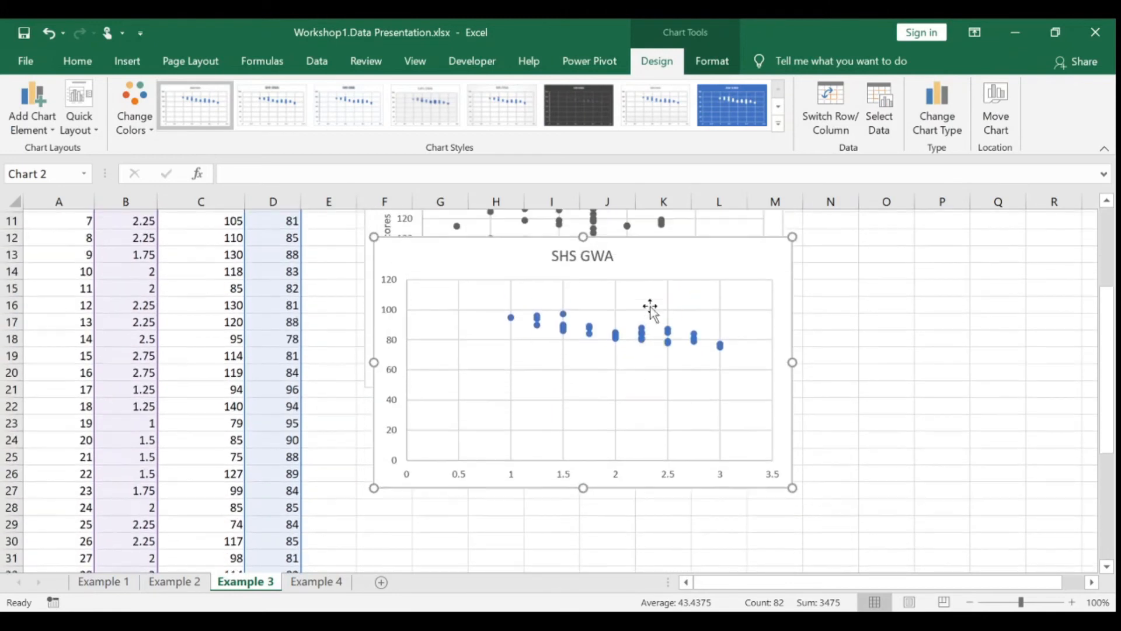
left_click_drag(662, 270, 656, 432)
scroll(657, 432, "down", 2)
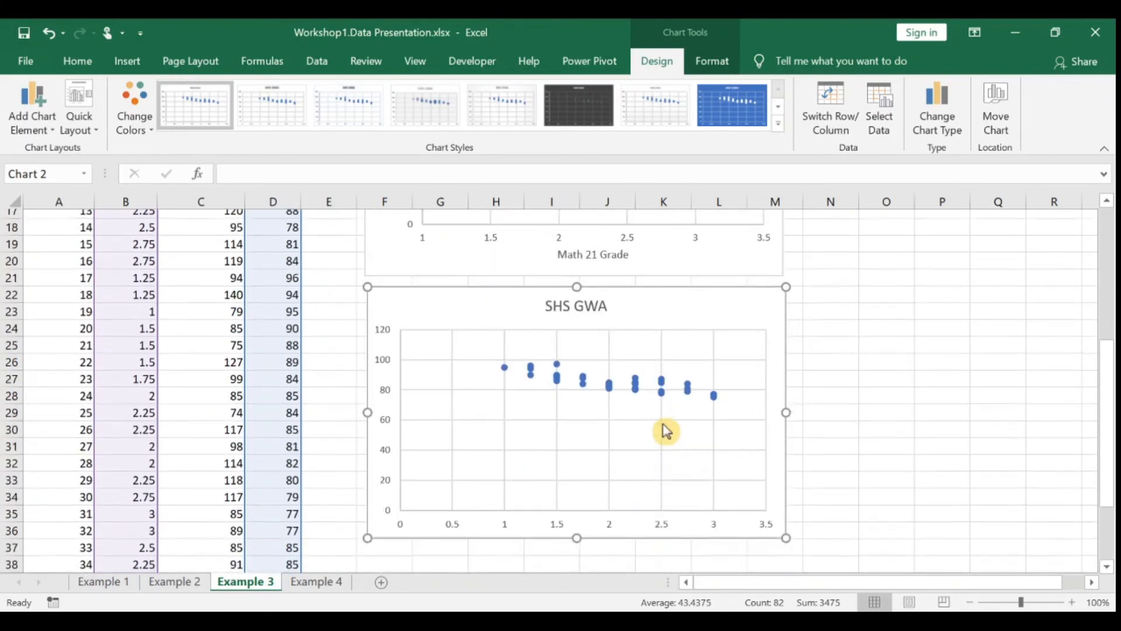
scroll(664, 425, "up", 3)
scroll(664, 426, "down", 3)
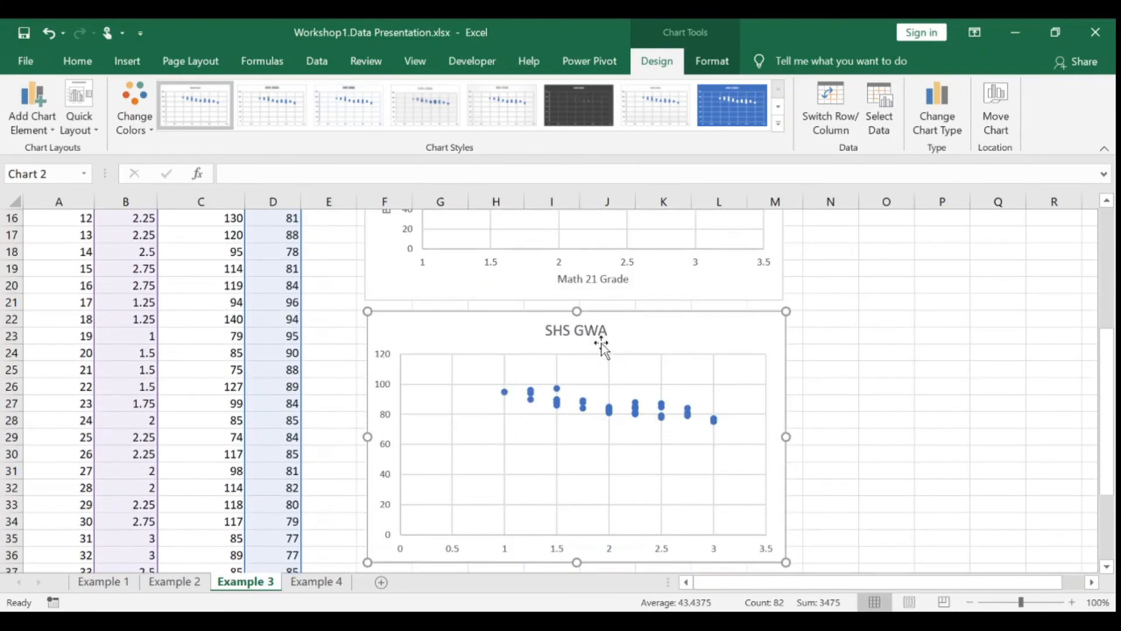
Change the SHS GWA scatter chart's title to "Scatter Plot between Math 21 Grade and SHS GWA".
left_click(597, 329)
left_click(607, 332)
left_click_drag(607, 332, 545, 332)
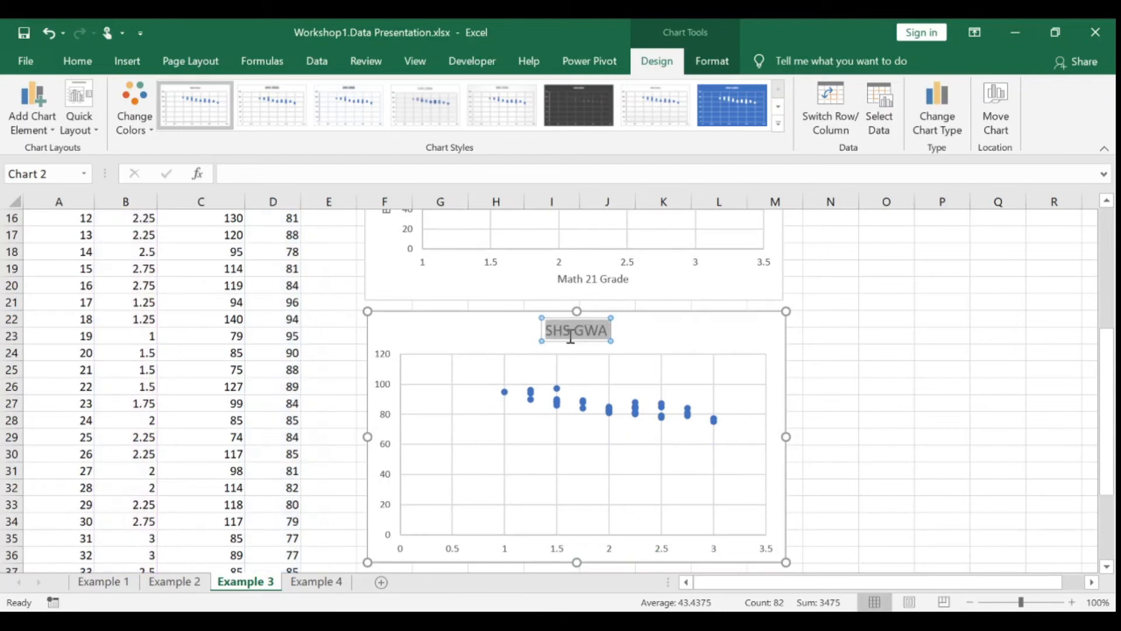
type("Scatter Plot between Math 21")
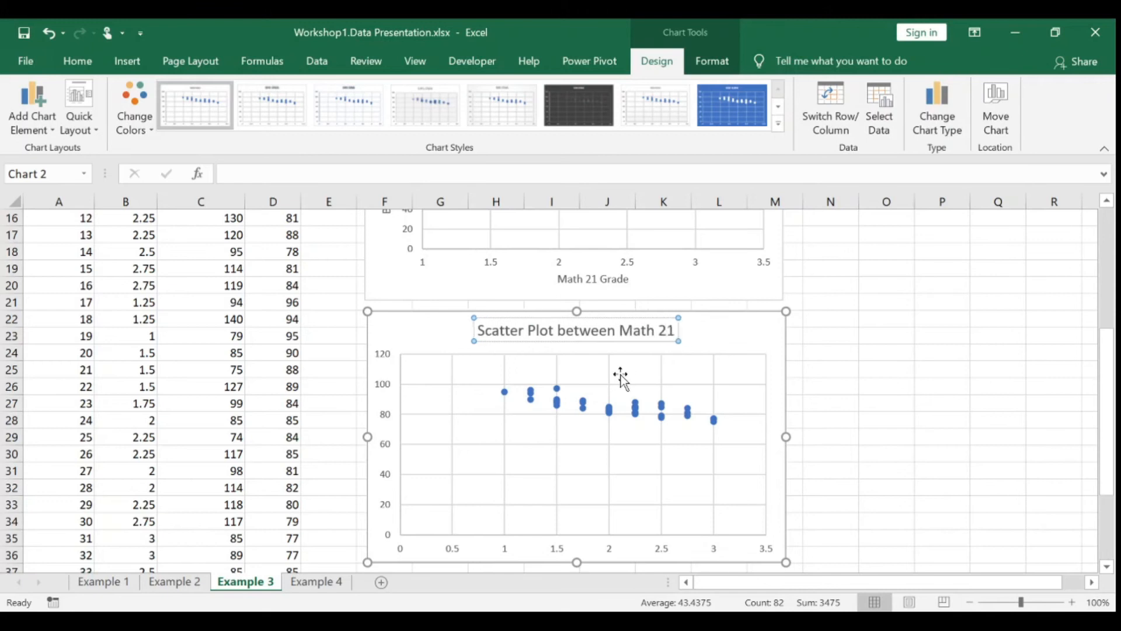
type(" Grade and SHS GWA")
left_click(942, 370)
scroll(561, 456, "up", 5)
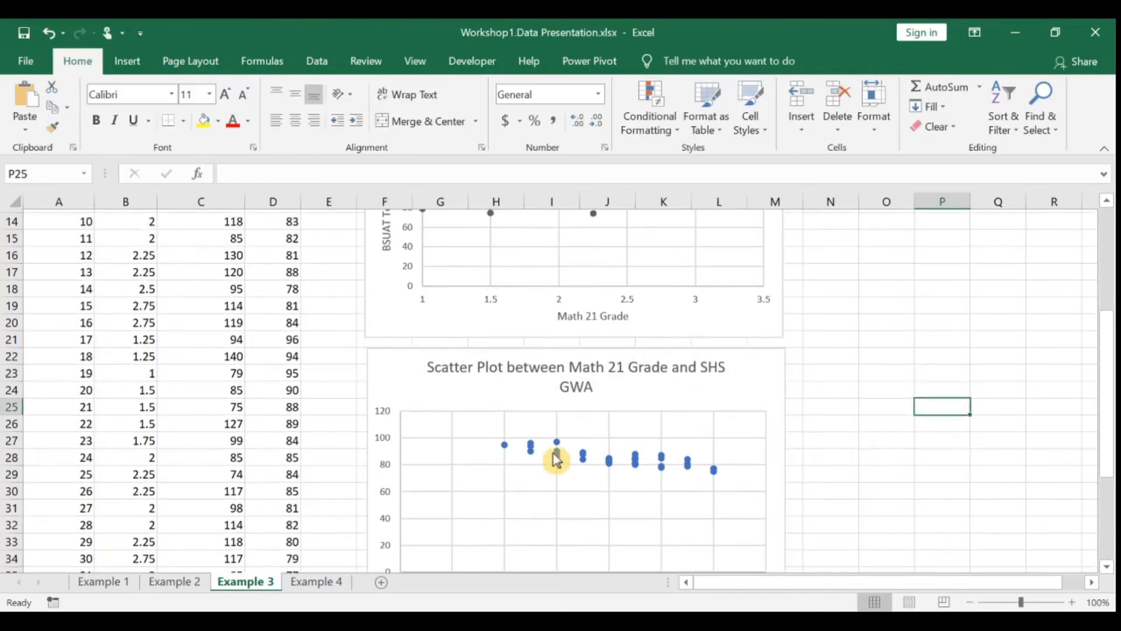
scroll(563, 455, "down", 5)
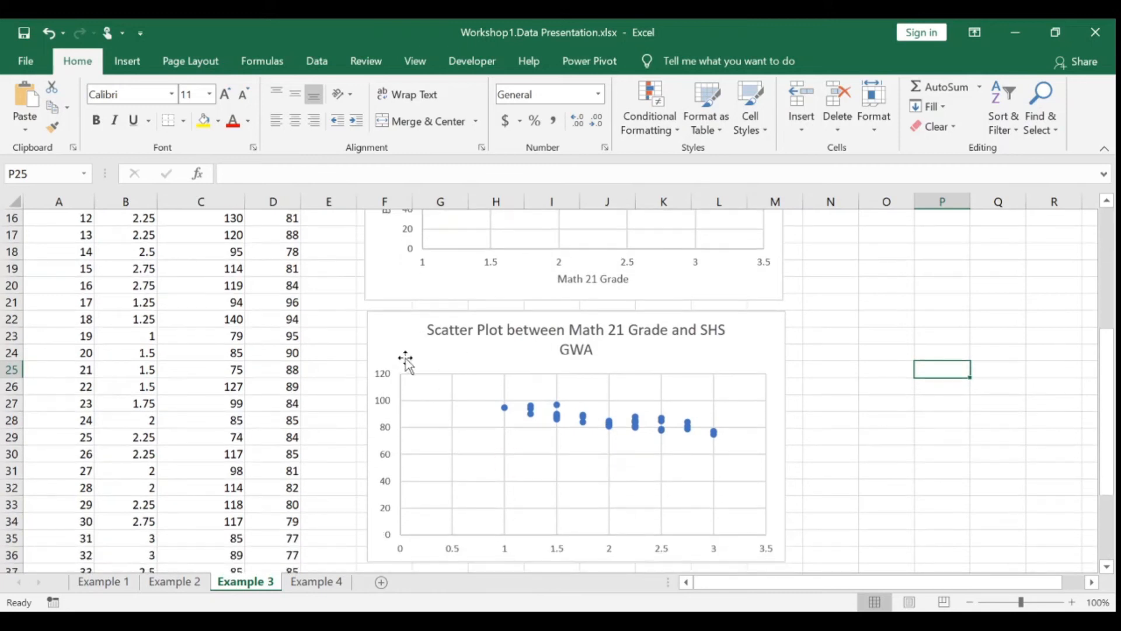
Add a horizontal axis title reading "Math 21 Grade" to the Math 21 Grade and SHS GWA scatter chart.
left_click(752, 346)
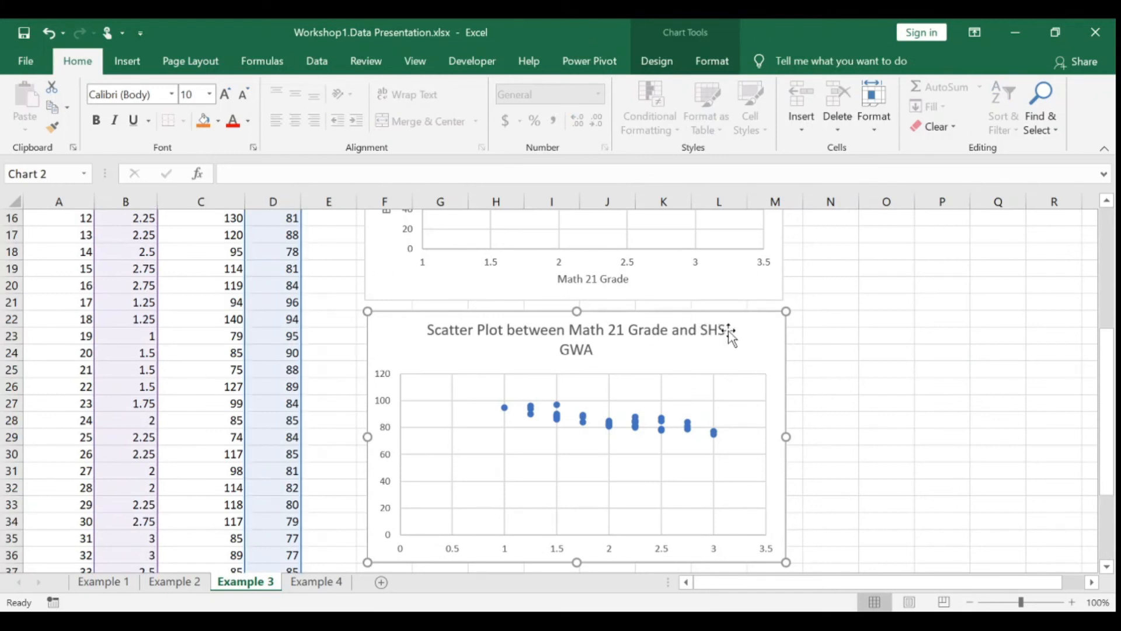
left_click(655, 63)
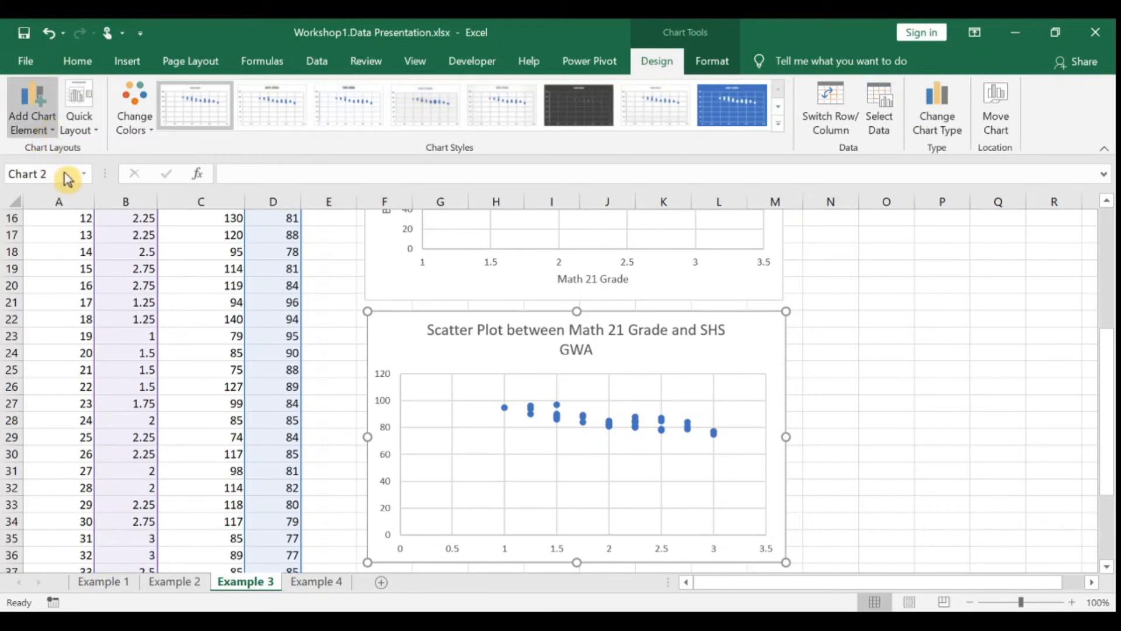
left_click(190, 187)
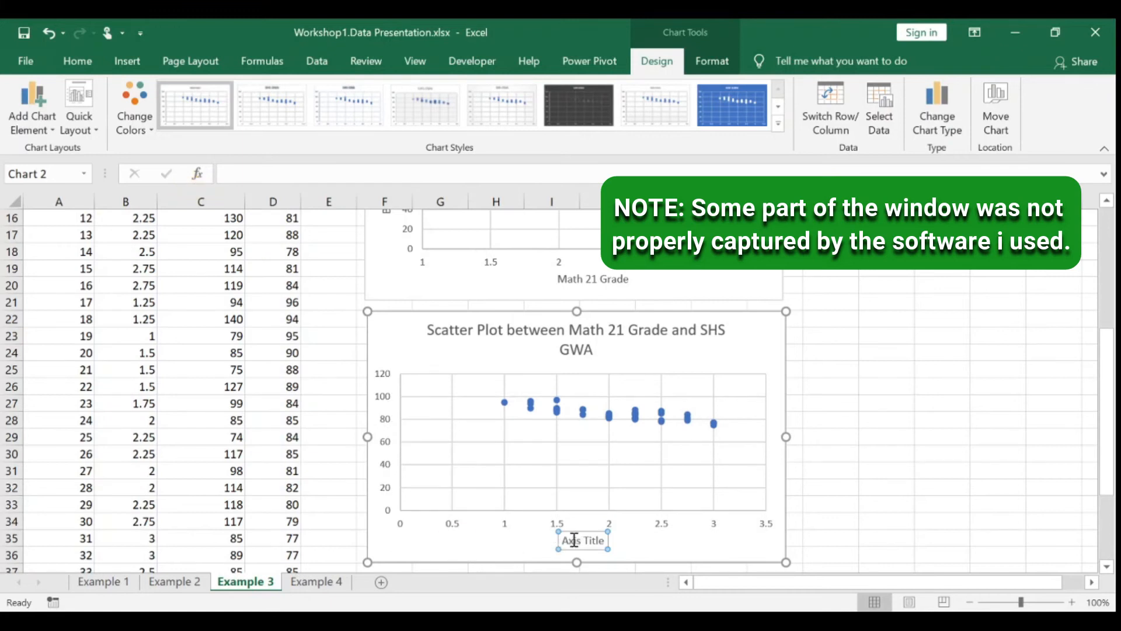
type("Math")
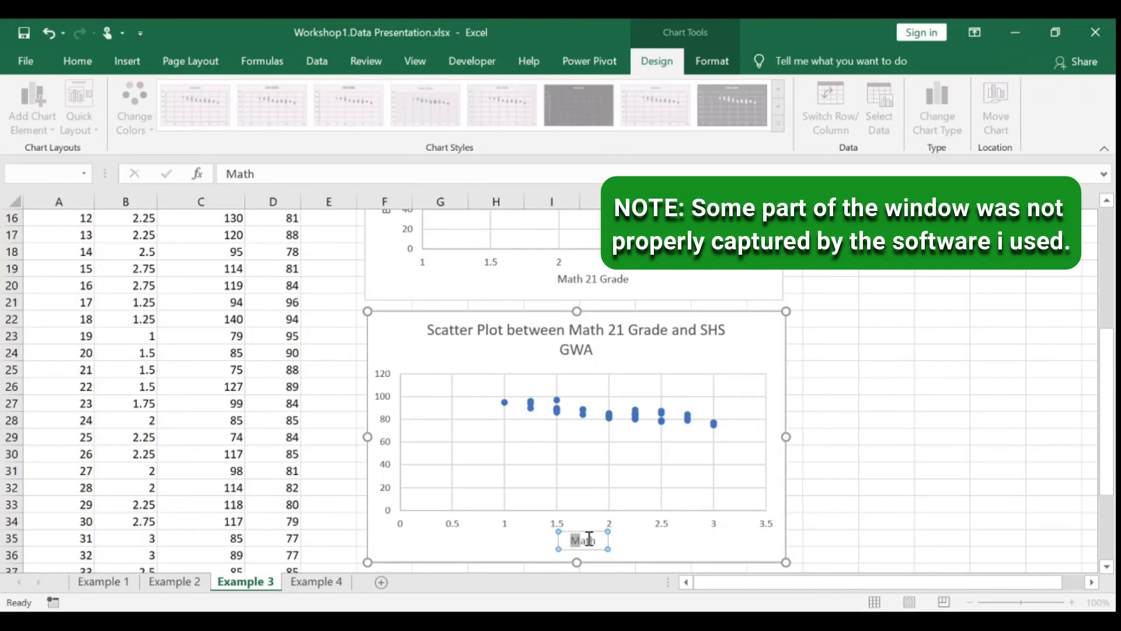
type(" 21 Grade")
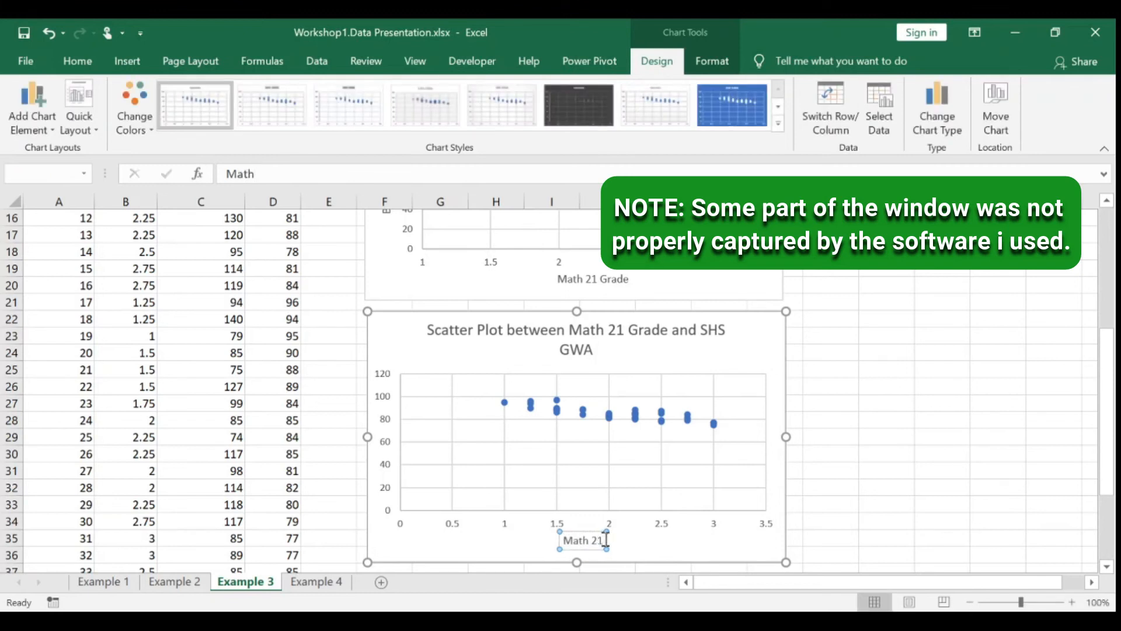
Add a vertical axis title reading "SHS GWA" to the same scatter chart.
left_click(36, 120)
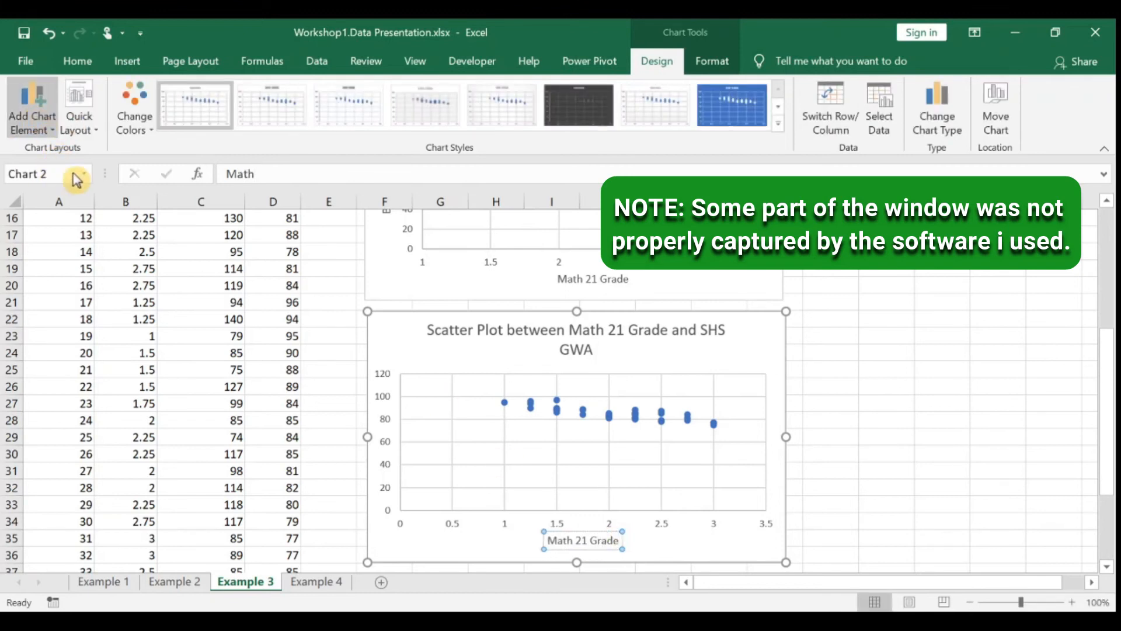
left_click(193, 227)
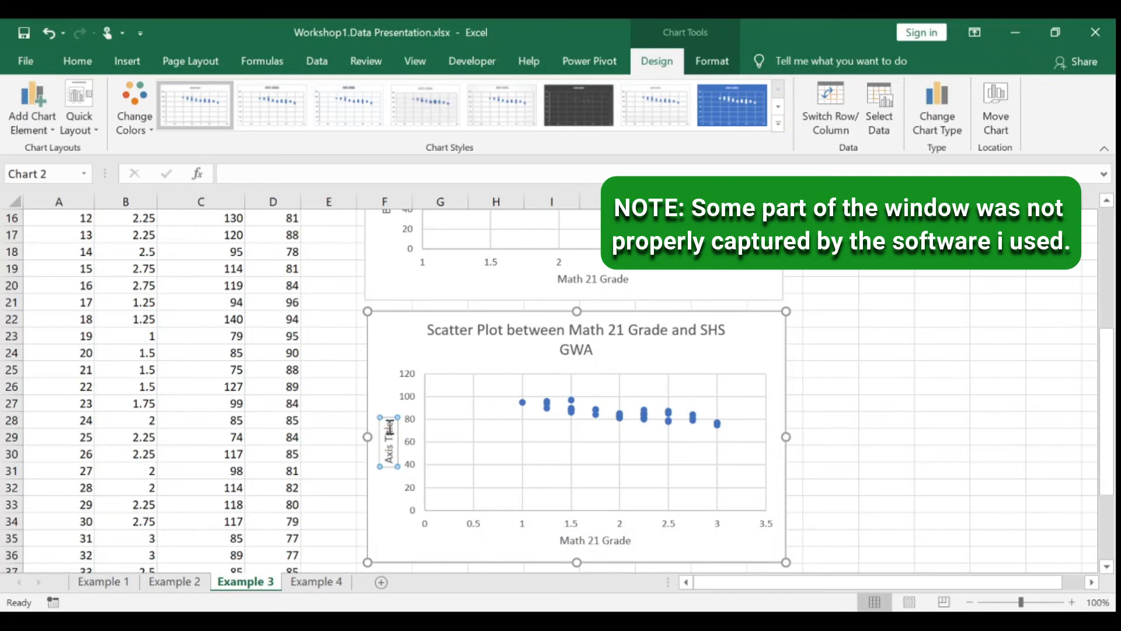
left_click_drag(389, 425, 391, 458)
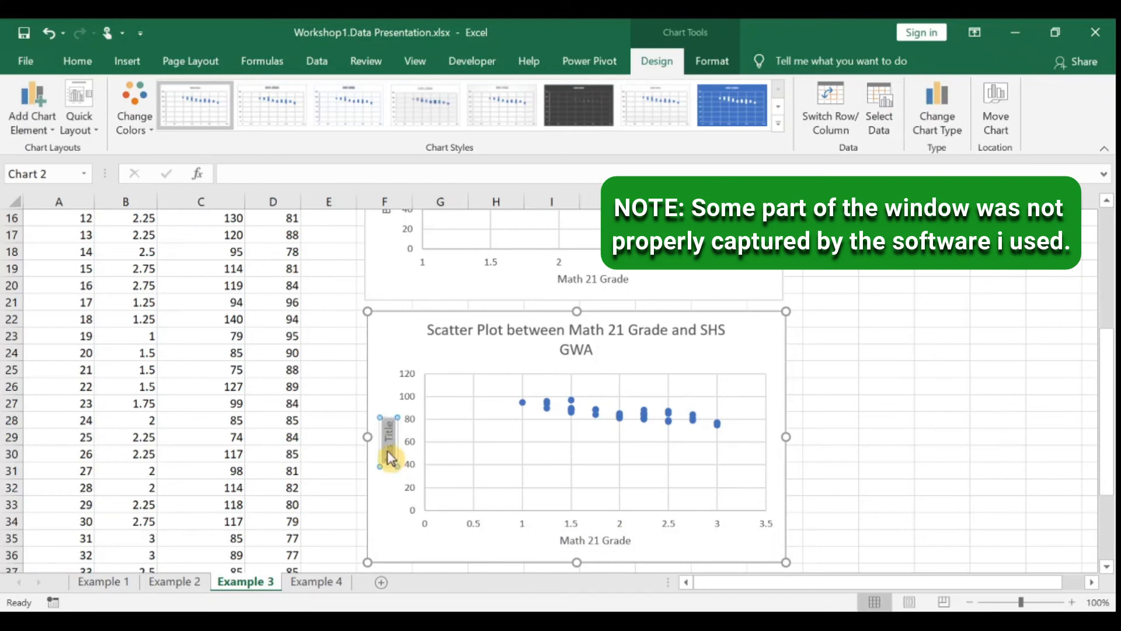
type("SHS")
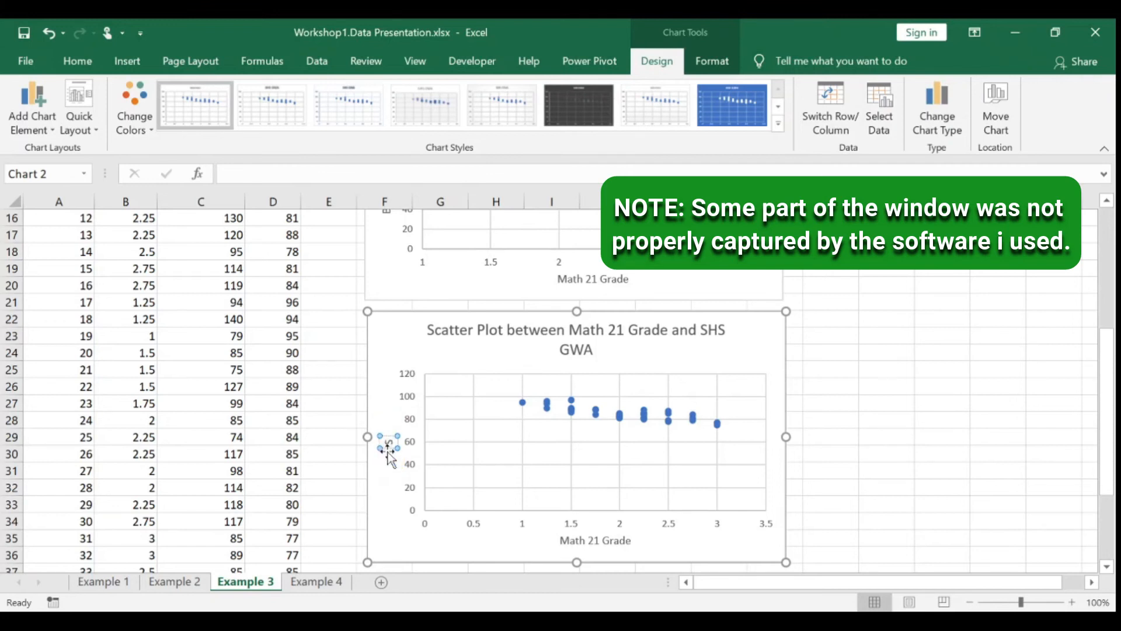
type(" GWA")
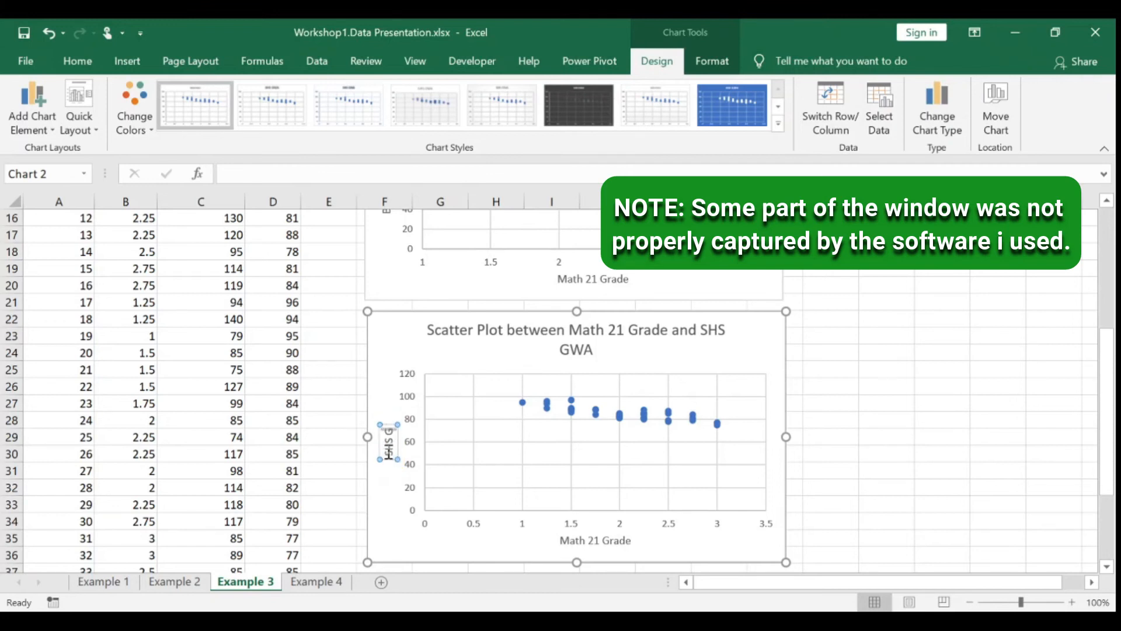
left_click(896, 433)
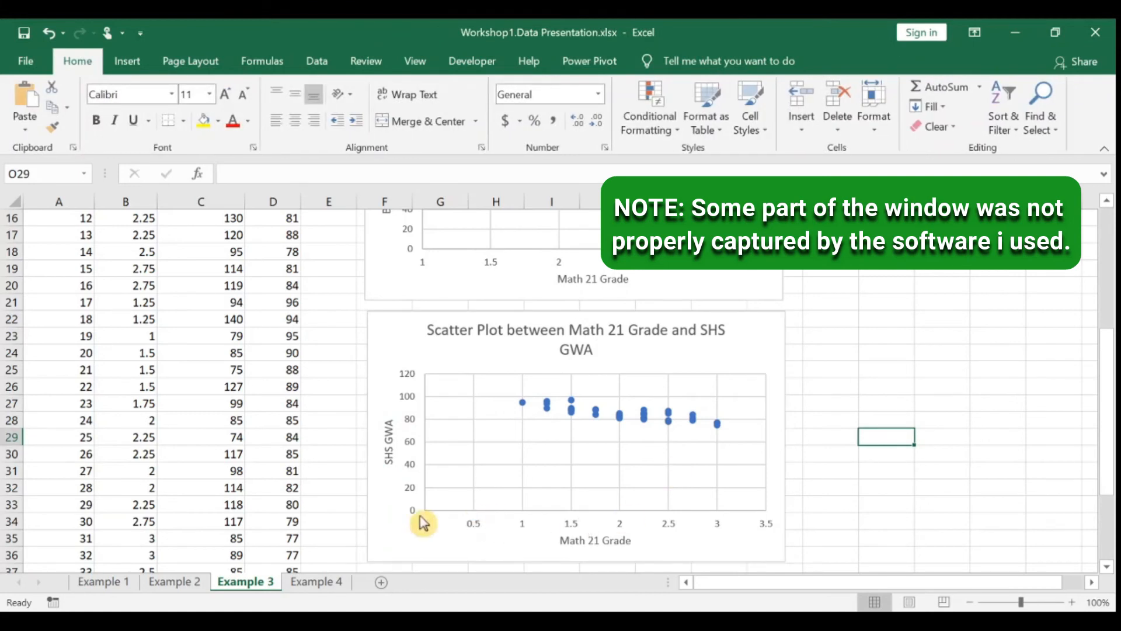
Set the minimum bound of the Math 21 Grade axis in the SHS GWA chart to 1 and close the axis formatting.
left_click(478, 531)
double_click(478, 530)
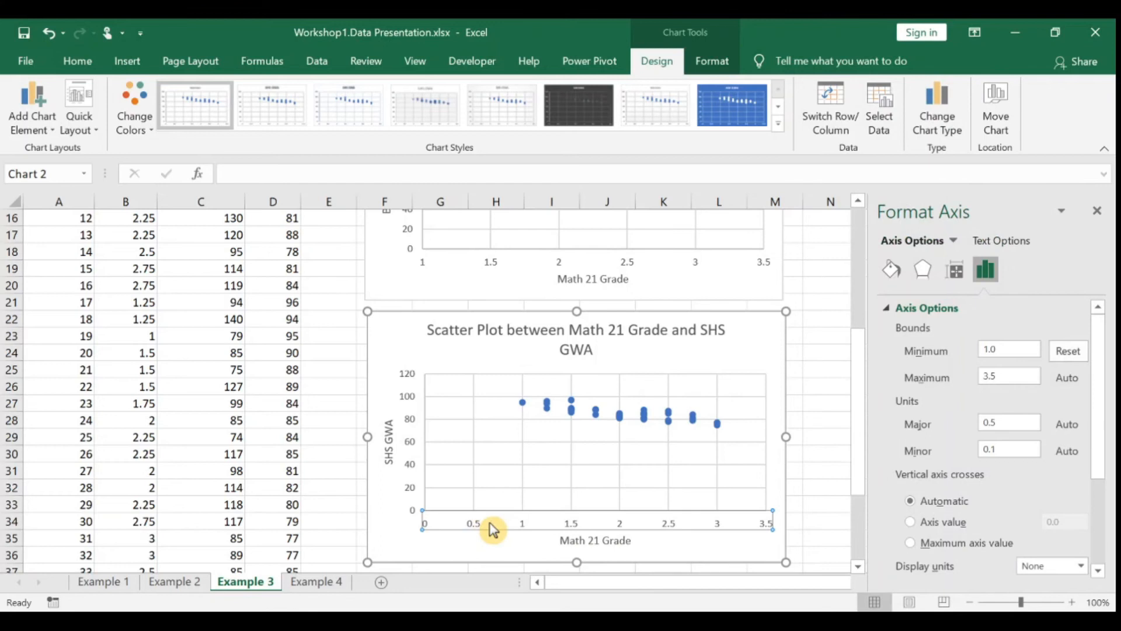
left_click(491, 531)
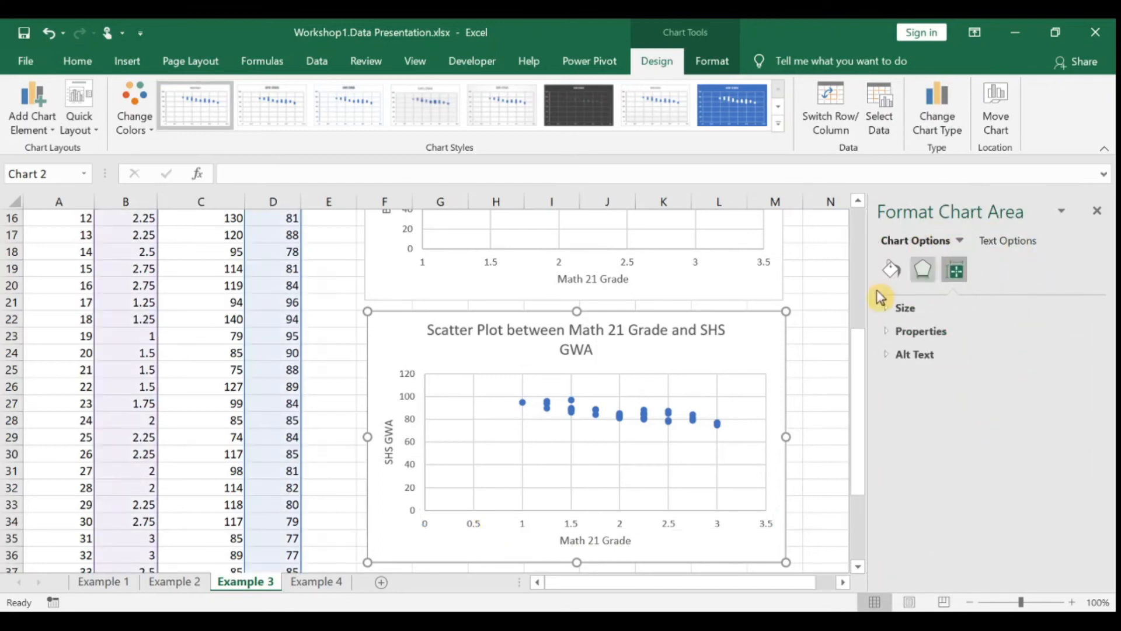
left_click(472, 527)
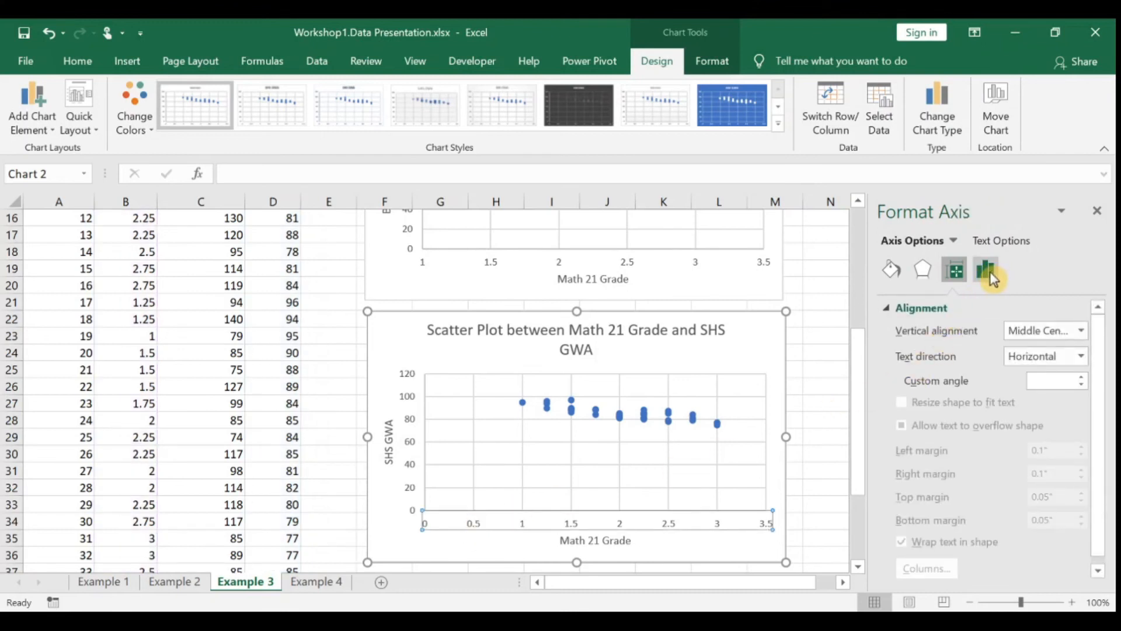
left_click(990, 271)
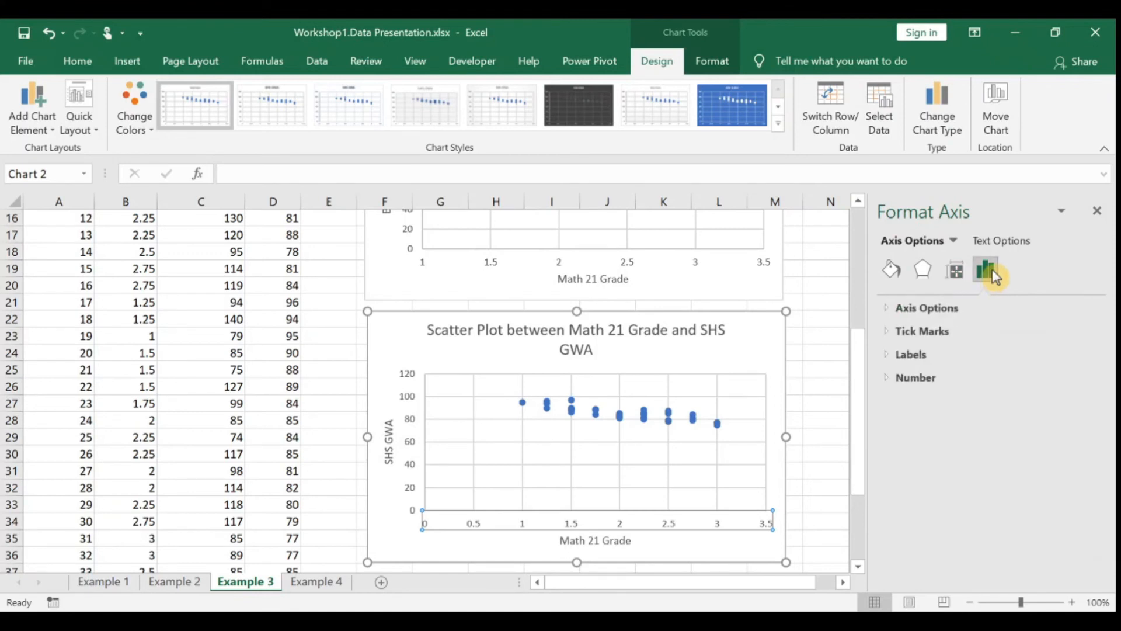
left_click(932, 313)
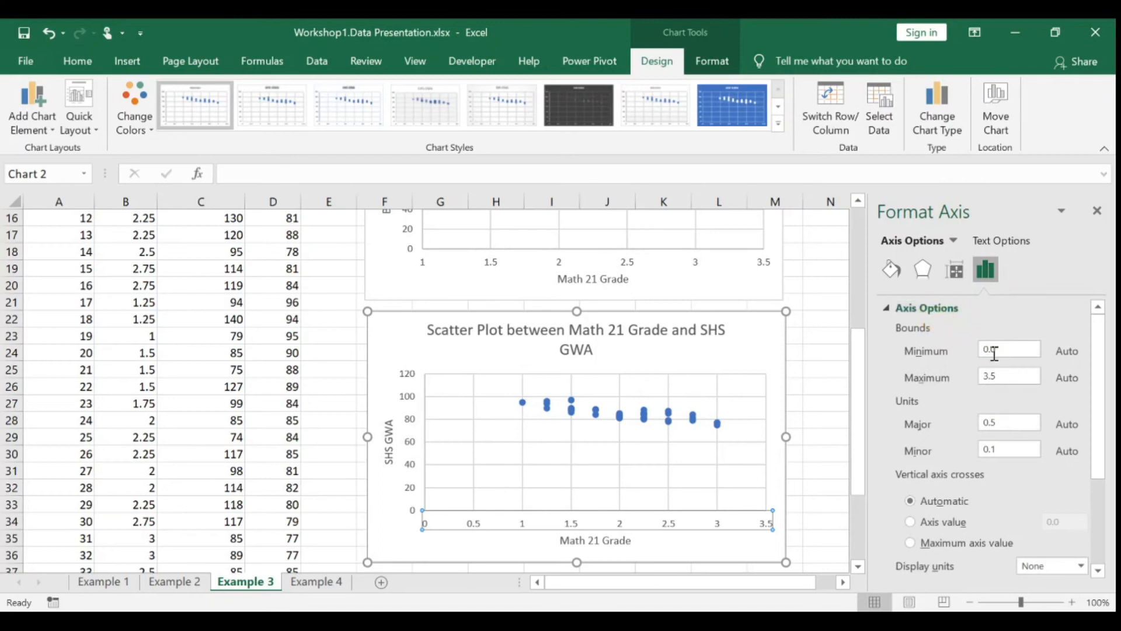
left_click(990, 348)
key("BackSpace")
key("BackSpace")
type("1.")
left_click(408, 380)
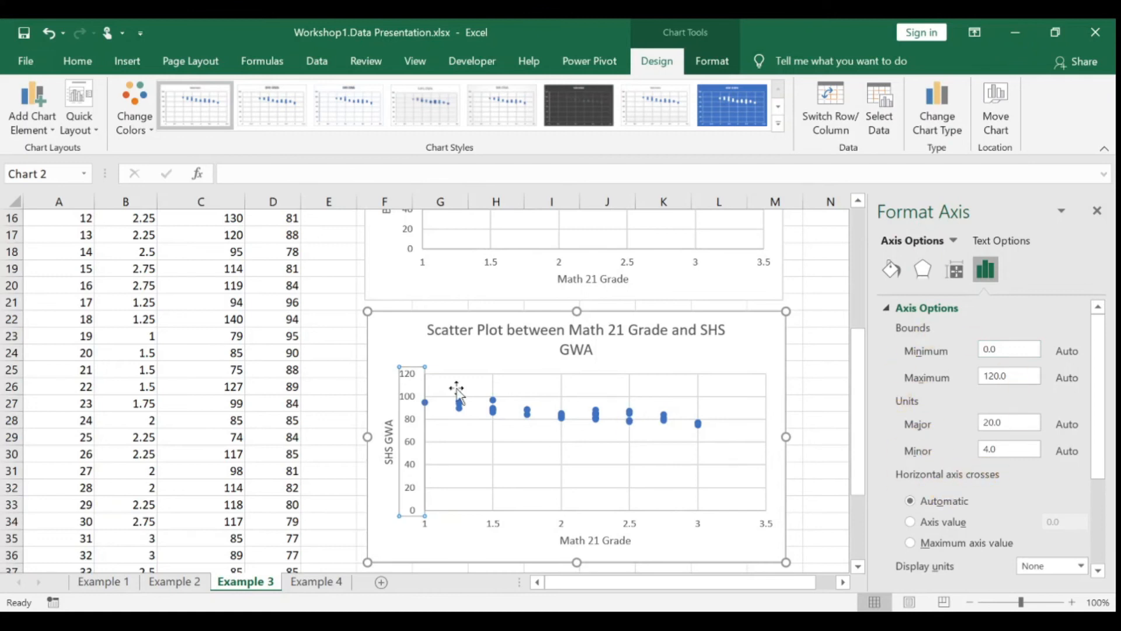
left_click(413, 382)
key("Escape")
key("Escape")
Change the Math 21 Grade and SHS GWA chart's color scheme to one with dark gray data points.
left_click(528, 415)
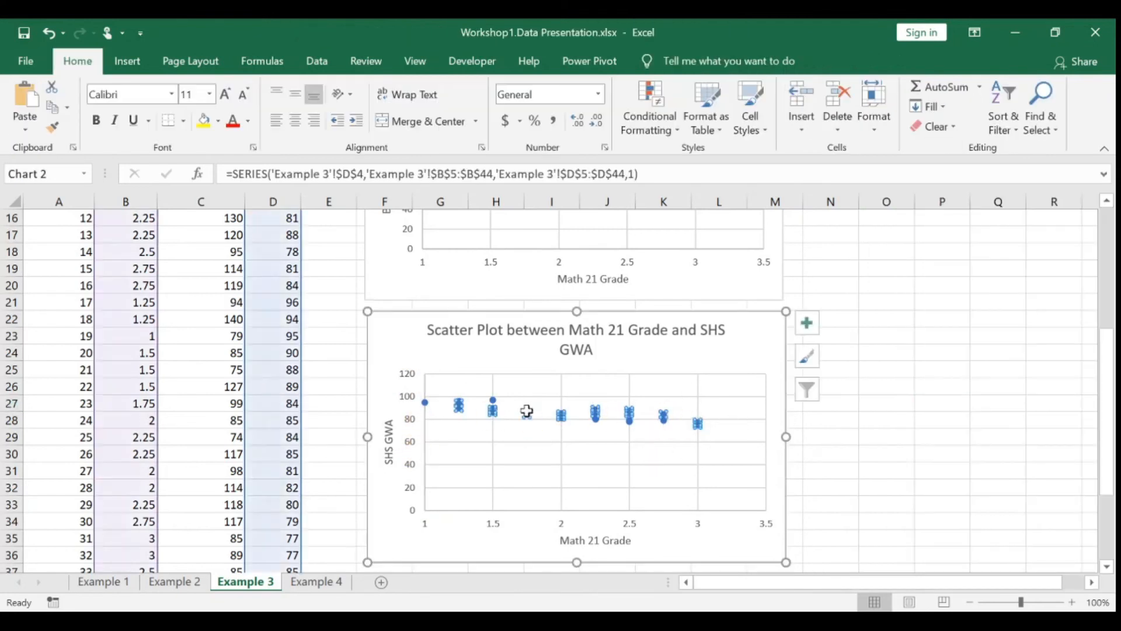
left_click(668, 64)
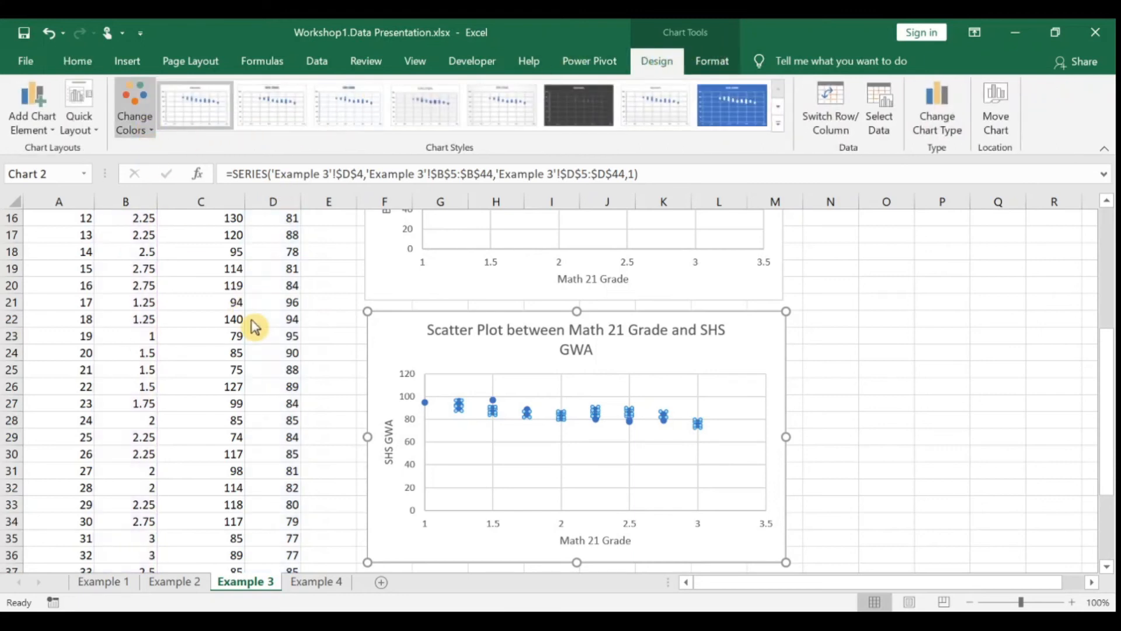
left_click(211, 245)
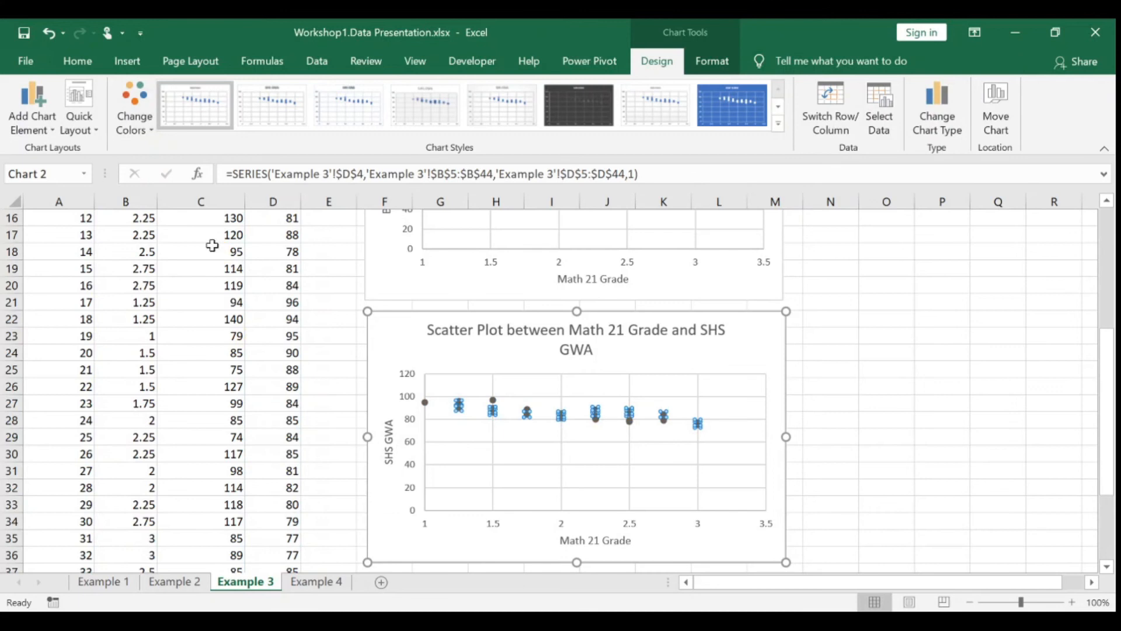
left_click(927, 433)
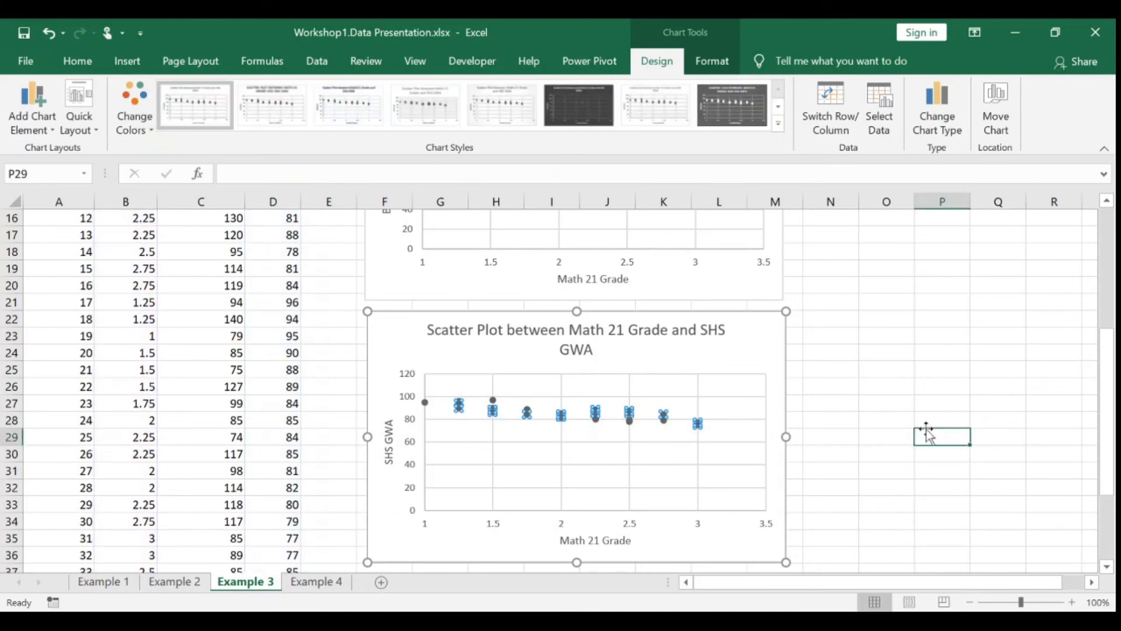
left_click(943, 347)
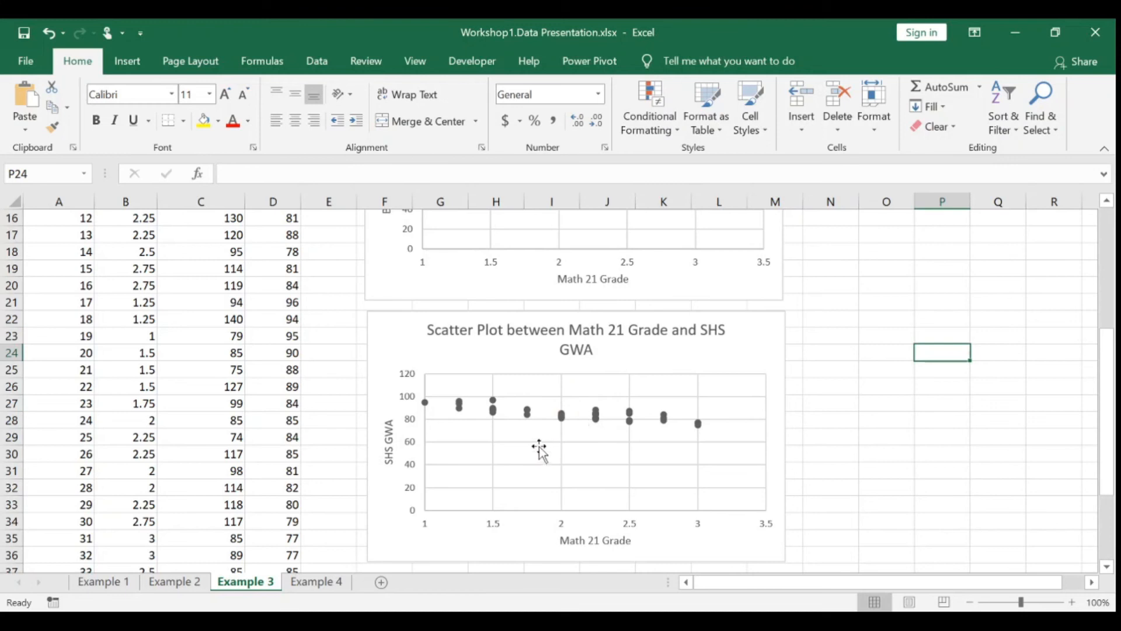
Insert a scatter chart of BSU Admission Test Score and SHS GWA from C4:D44 and place it directly below the second scatter chart.
scroll(445, 457, "down", 2)
scroll(441, 458, "up", 4)
scroll(438, 457, "up", 3)
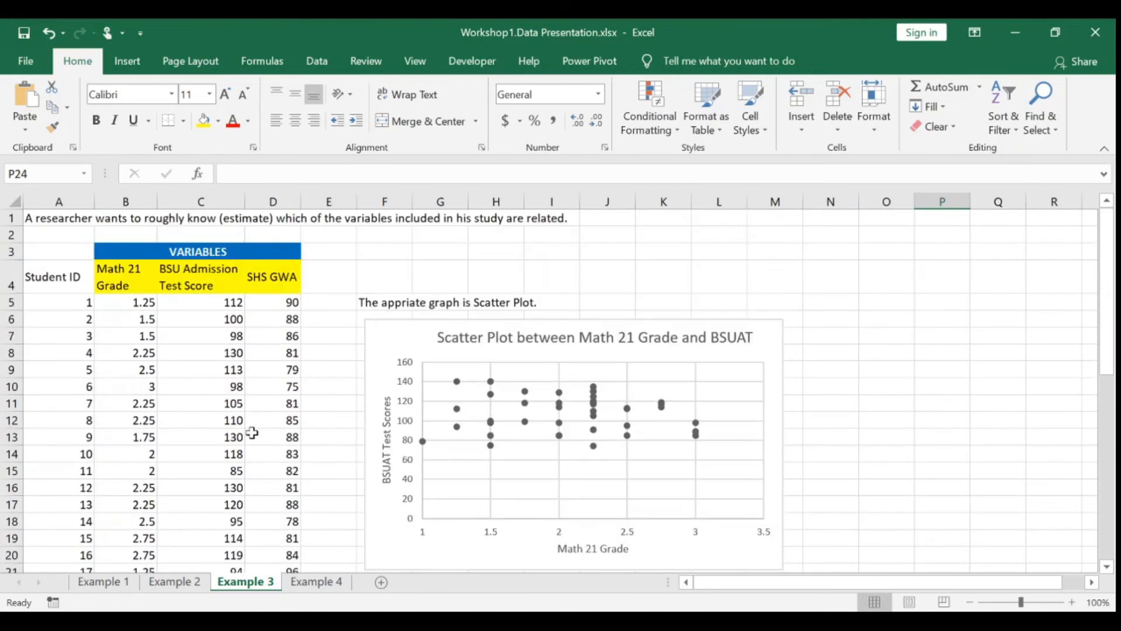
left_click_drag(196, 279, 272, 538)
scroll(195, 280, "up", 8)
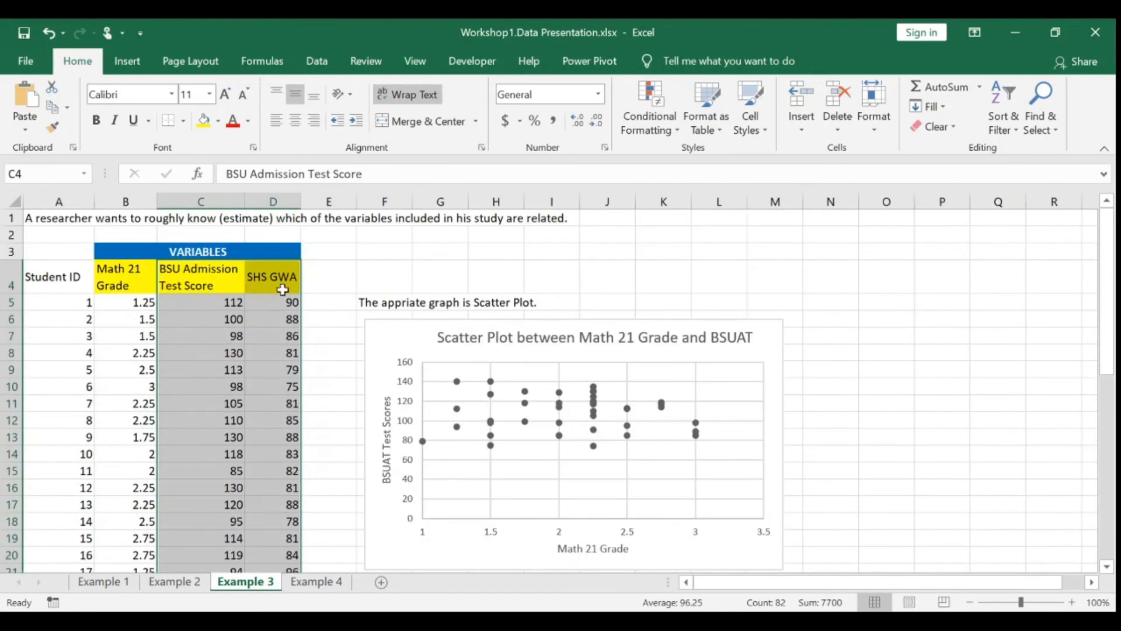
left_click(127, 62)
left_click(554, 127)
left_click(559, 171)
left_click_drag(467, 280, 463, 348)
Title the new scatter chart "Scatter Plot between BSUAT Test Scores and SHS GWA".
triple_click(595, 349)
type("Scatter")
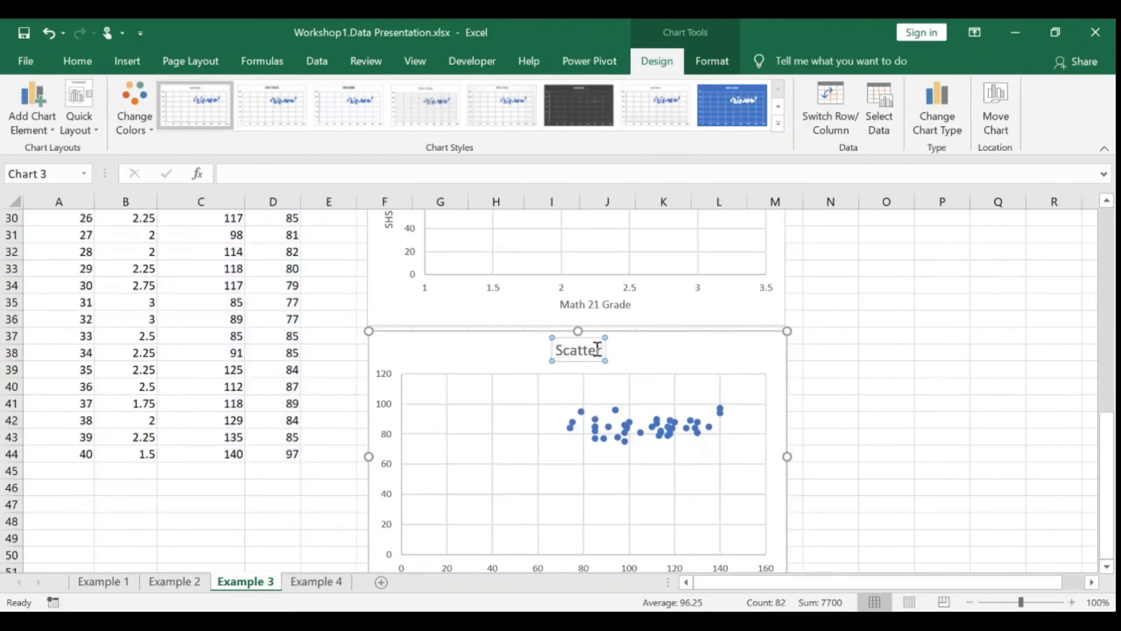
type(" Plot between BSUAT Test Scores and SHS GWA")
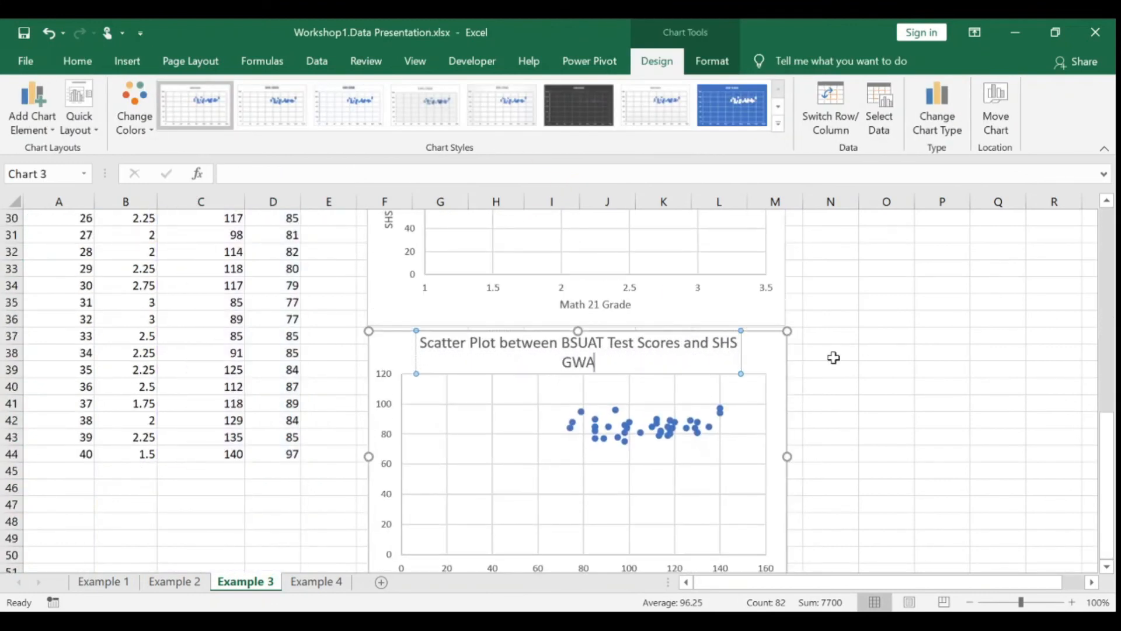
Add a horizontal axis title reading "SHS GWA" to the third scatter chart.
scroll(833, 358, "down", 1)
left_click(35, 122)
left_click(193, 175)
triple_click(565, 509)
type("SHS GWA")
Add a vertical axis title reading "BSUAT Scores" to the third scatter chart.
left_click(35, 123)
left_click(106, 171)
triple_click(390, 412)
type("BSUAT Test Scores")
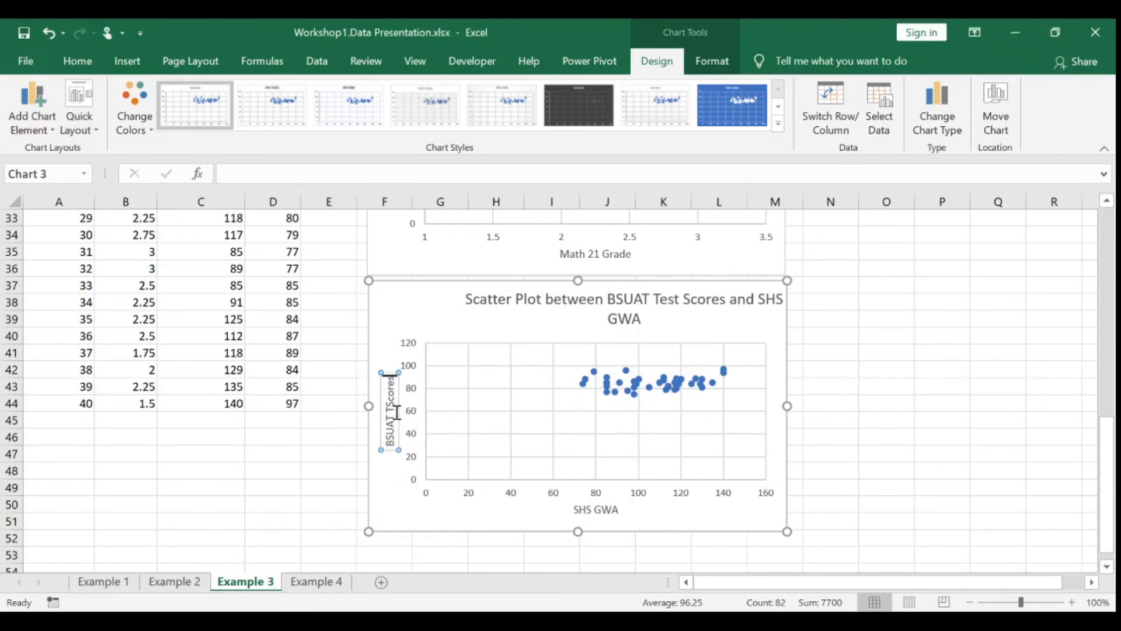
Set the minimum bound of the third scatter chart's horizontal axis to 60.
double_click(463, 495)
left_click(984, 272)
type("60")
key("Return")
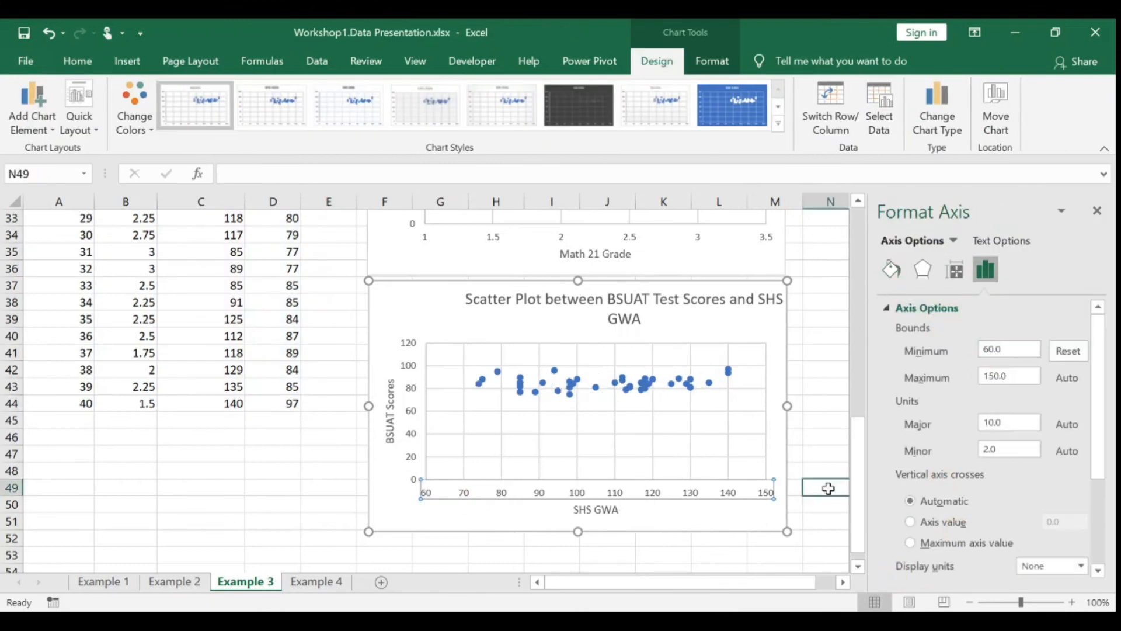
Recolor the third scatter chart's data points dark gray, center its title above the plot area, and close the formatting options.
left_click(726, 409)
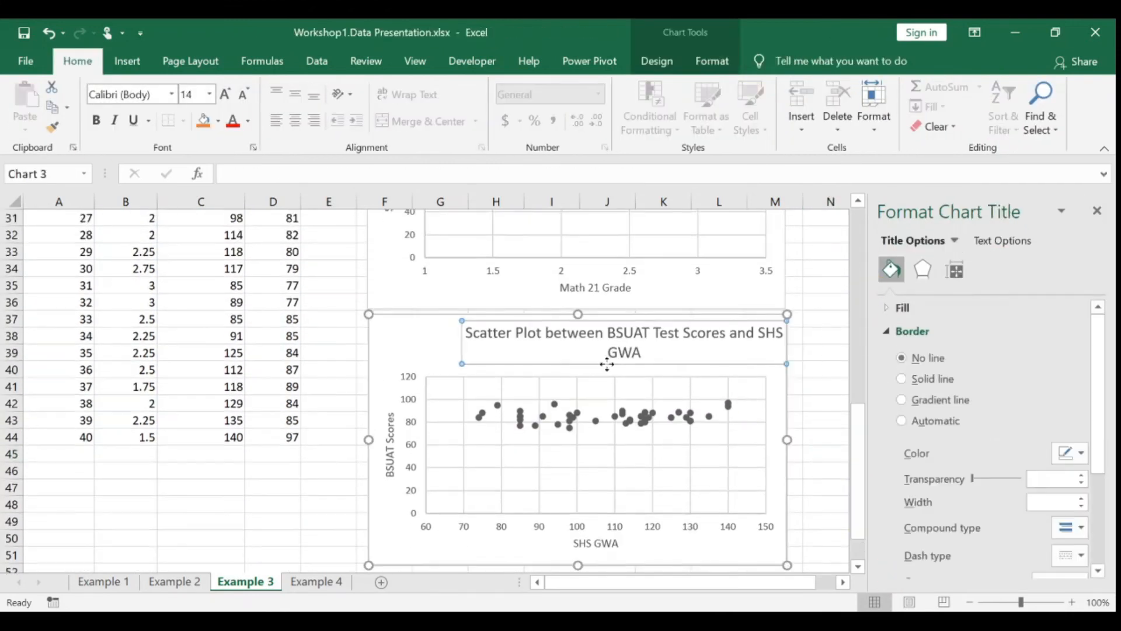
left_click_drag(607, 363, 577, 363)
left_click(831, 437)
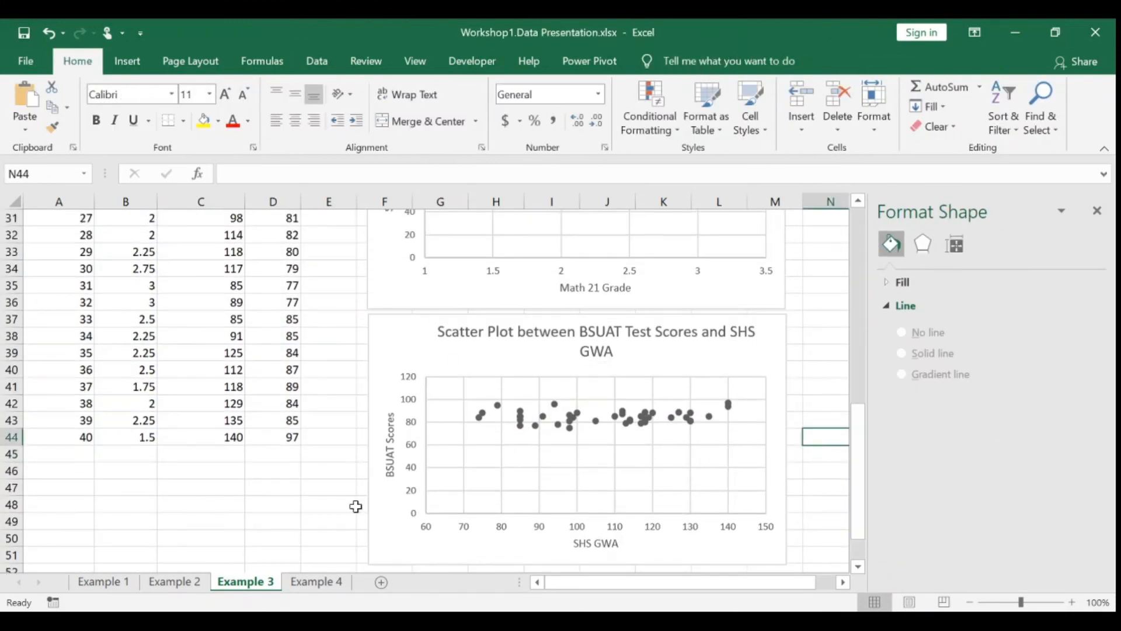
left_click(353, 506)
scroll(382, 503, "up", 5)
left_click(1097, 211)
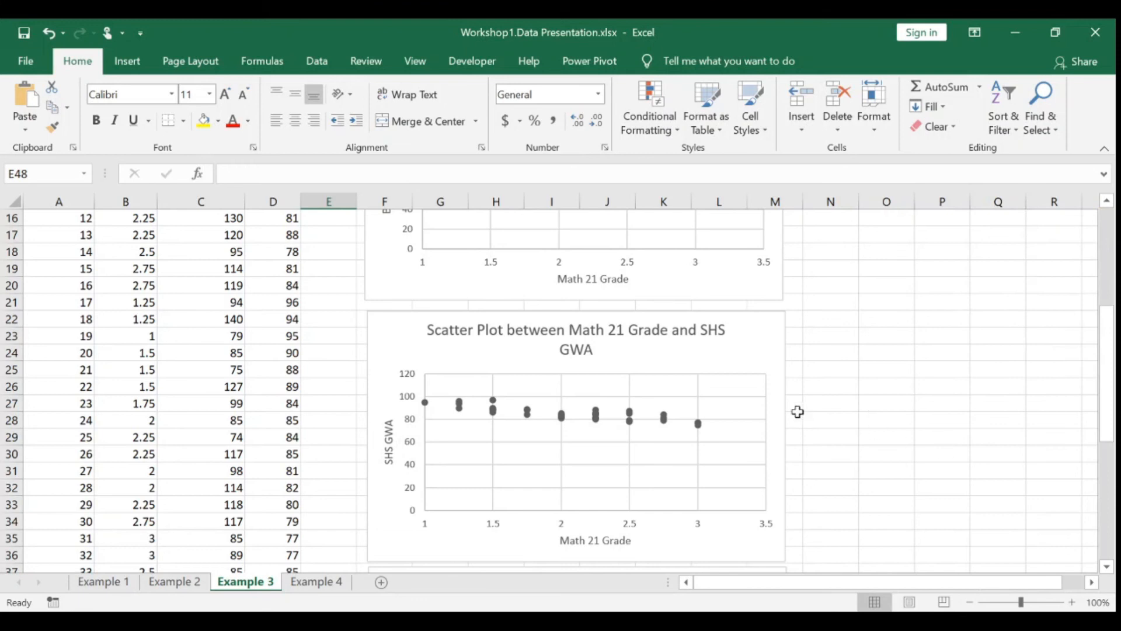
Zoom the Example 3 sheet out to 89% and review the three finished scatter plots beside the student data.
scroll(798, 411, "down", 5)
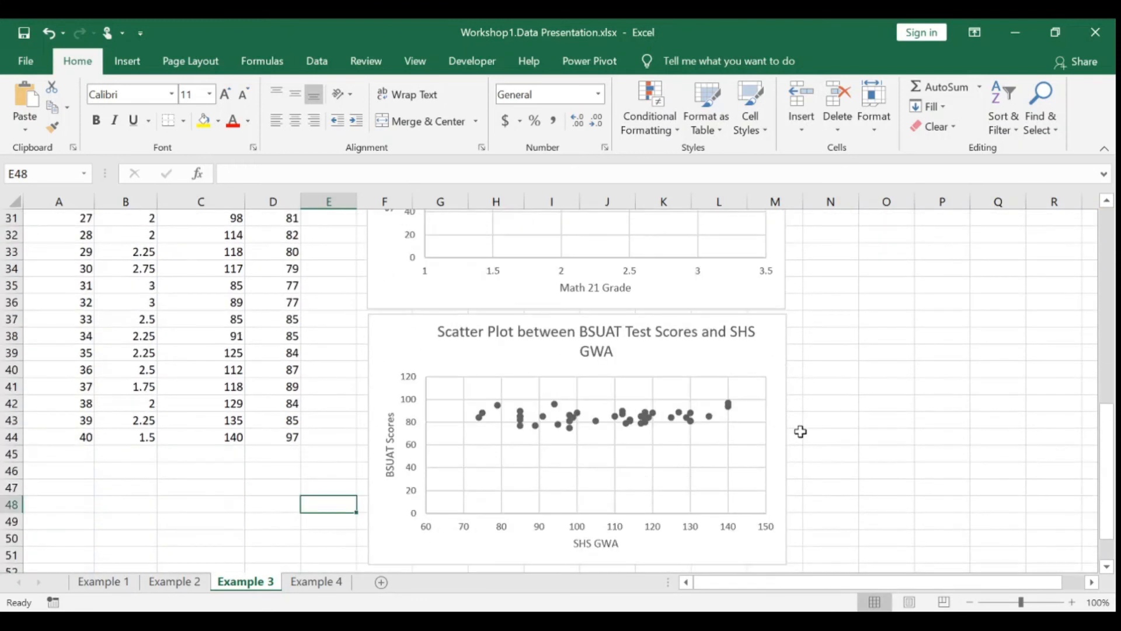
scroll(835, 418, "up", 4)
scroll(835, 415, "up", 5)
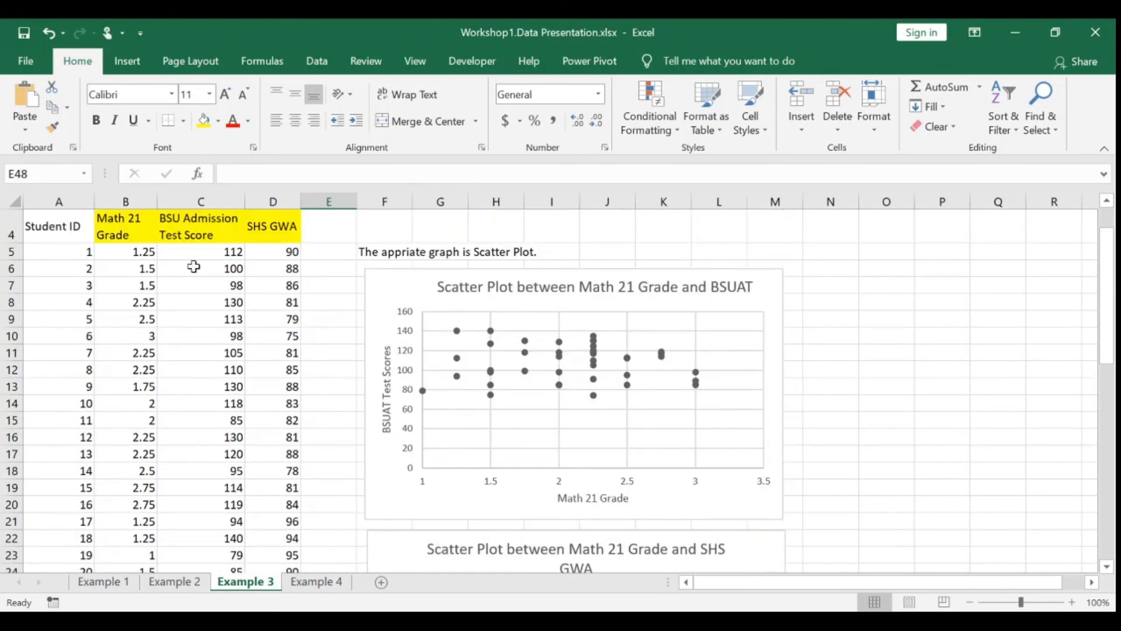
left_click(941, 352)
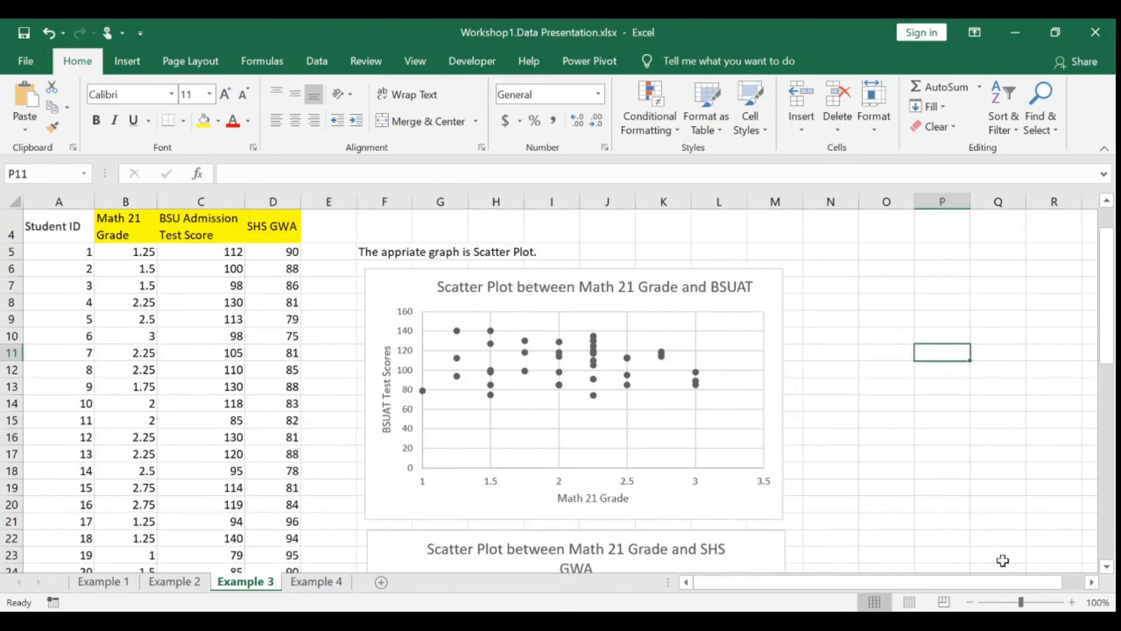
left_click_drag(1016, 603, 1013, 603)
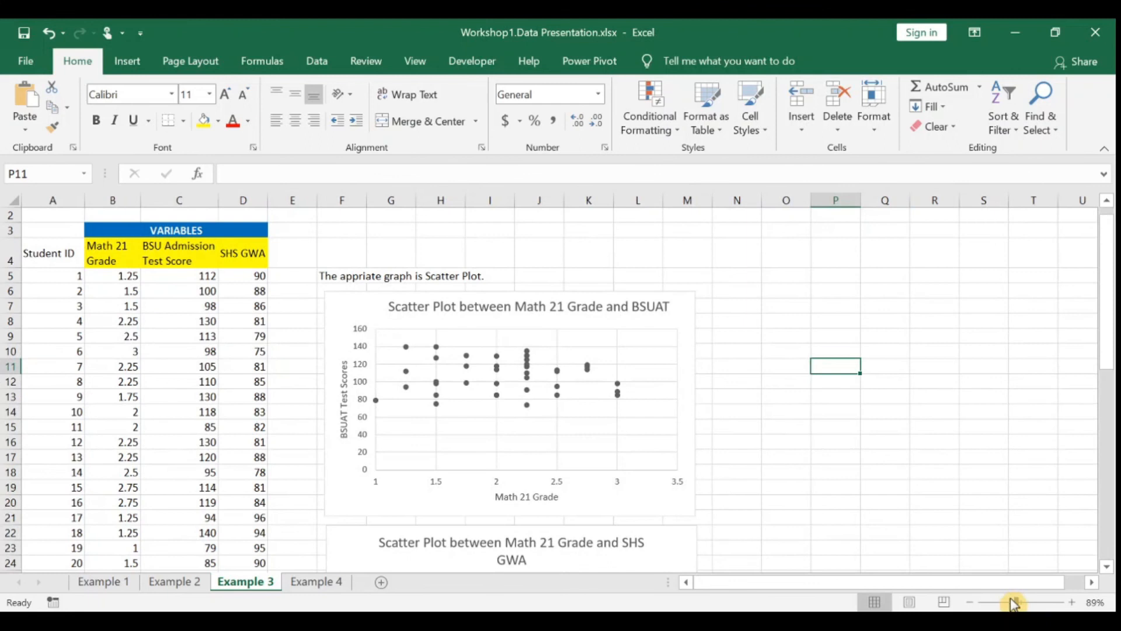
scroll(783, 397, "down", 6)
scroll(783, 399, "down", 5)
scroll(785, 384, "up", 9)
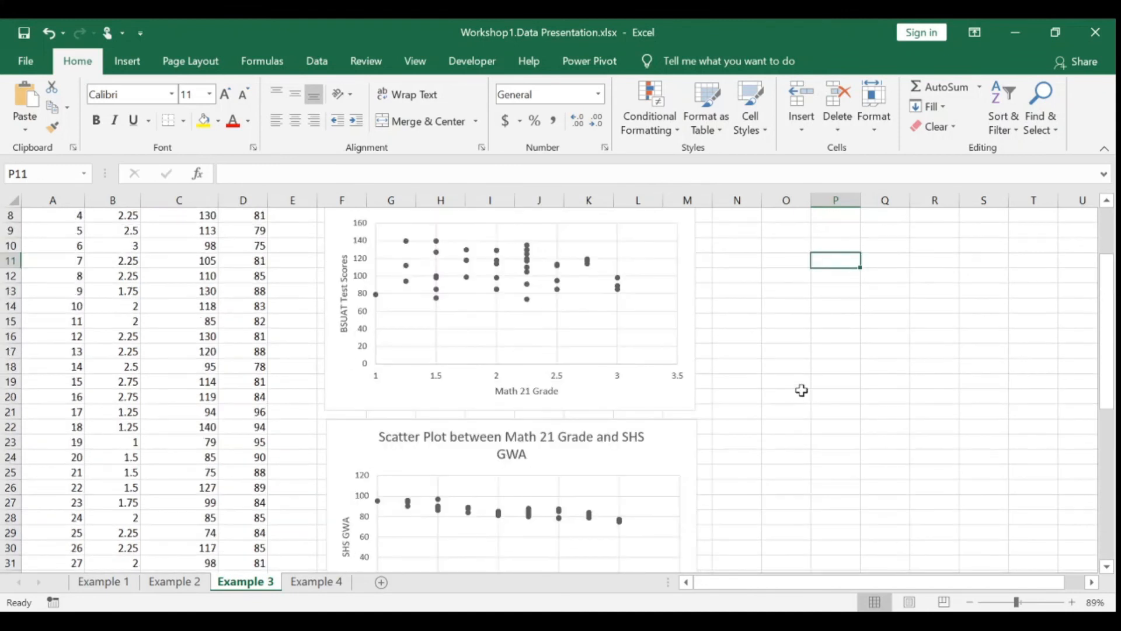
scroll(782, 380, "up", 2)
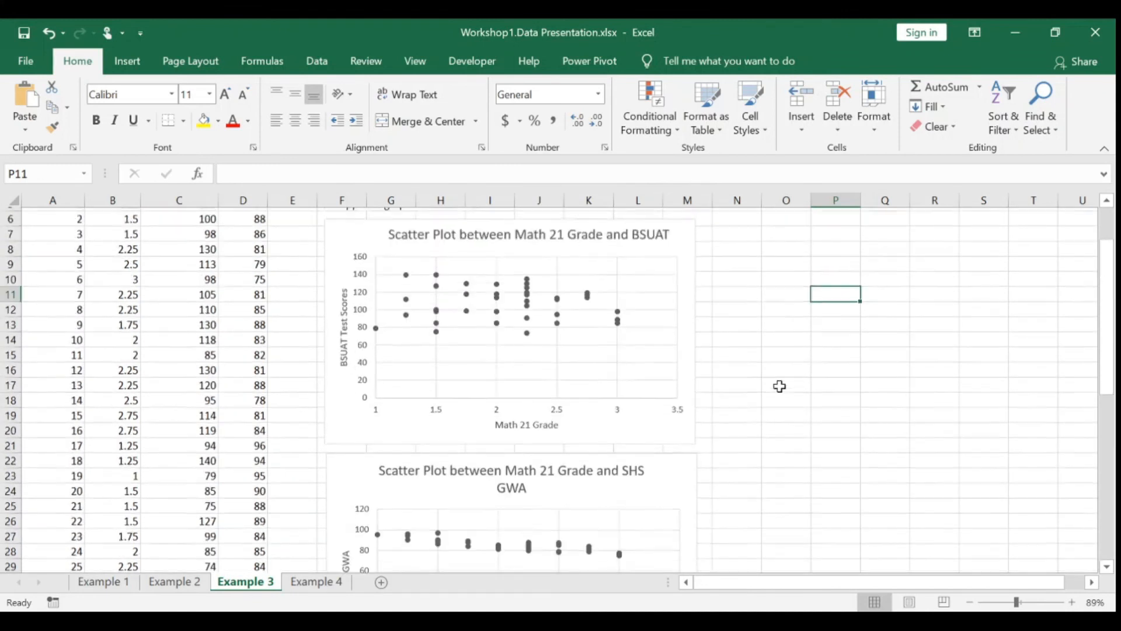
scroll(796, 377, "down", 4)
scroll(796, 375, "up", 4)
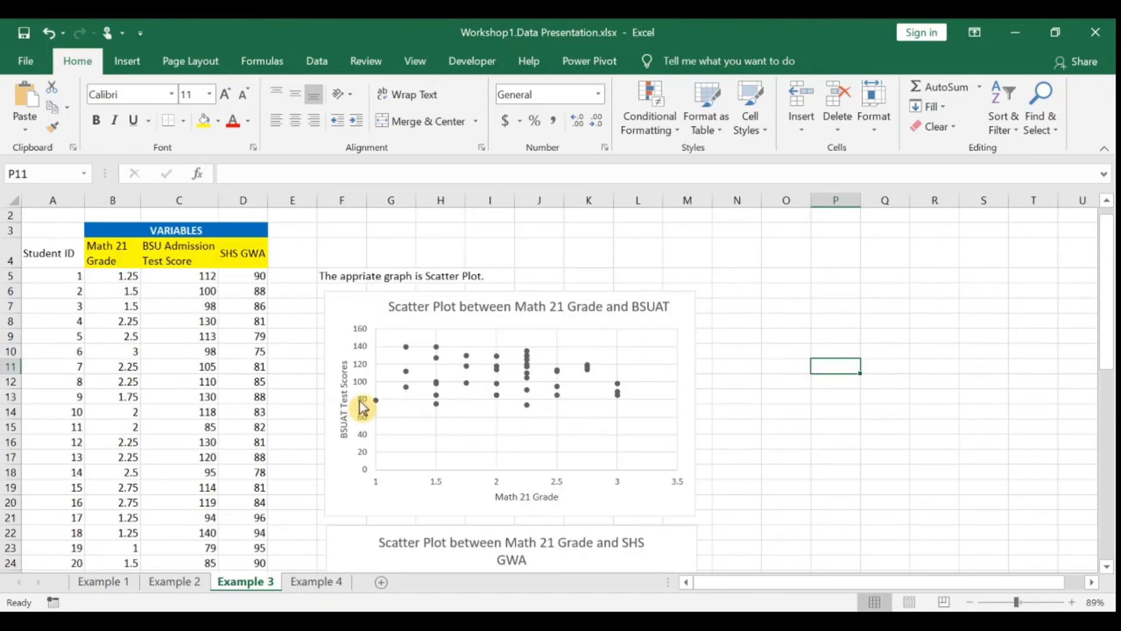
Compare the point patterns of the three scatter plots to judge which pairs of student variables are related.
left_click_drag(757, 353, 757, 341)
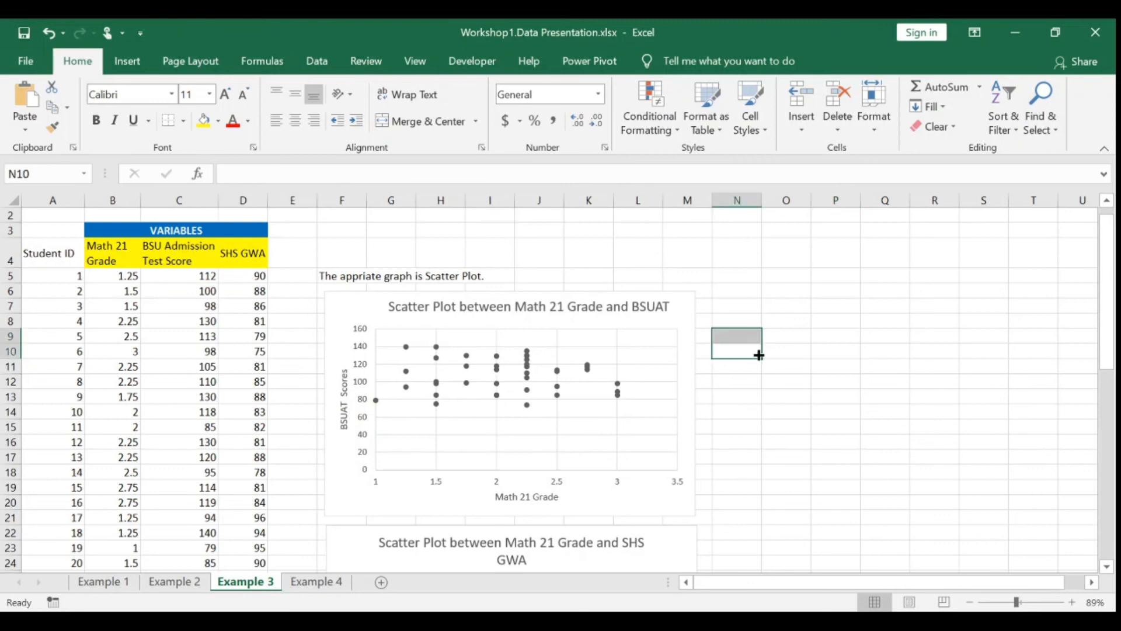
left_click(897, 405)
scroll(590, 444, "down", 4)
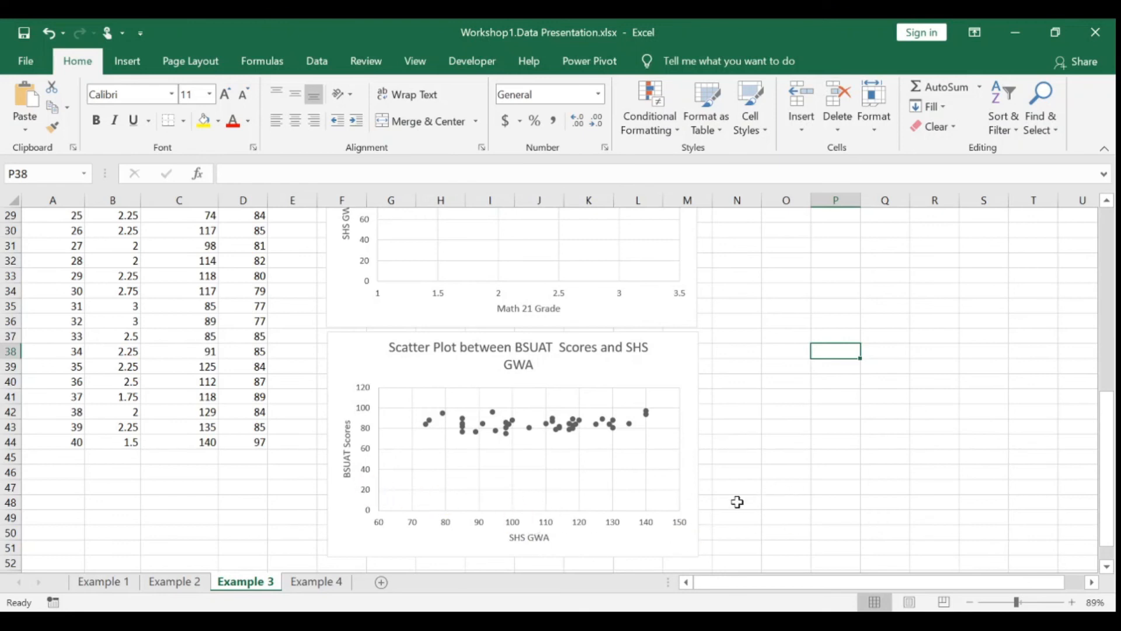
scroll(737, 502, "up", 4)
scroll(740, 491, "up", 1)
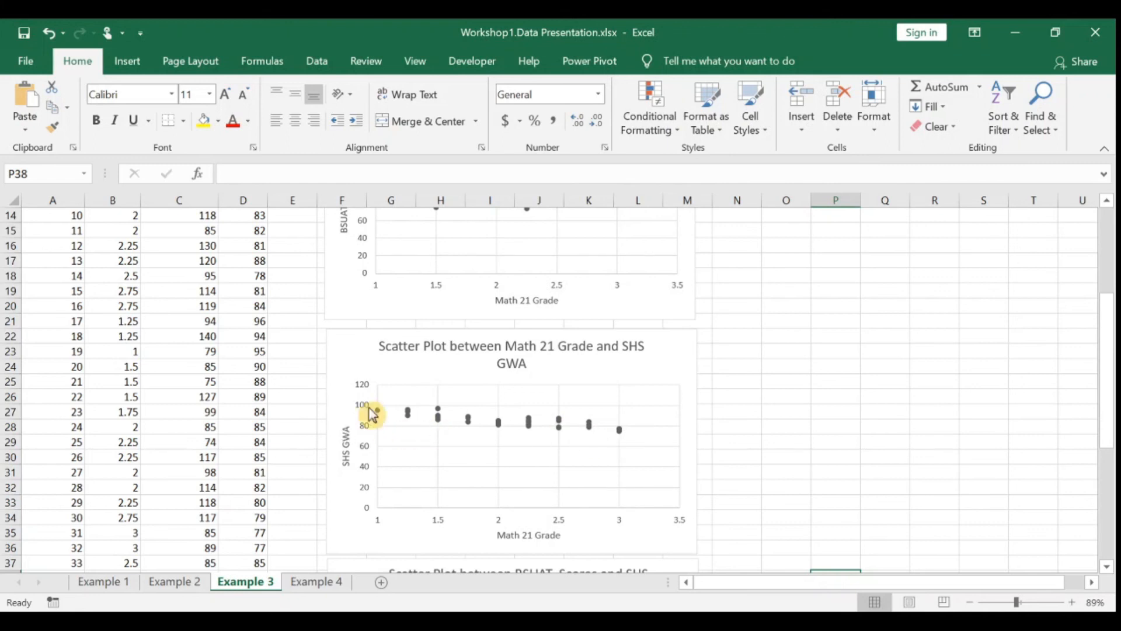
scroll(569, 495, "down", 5)
scroll(570, 497, "up", 9)
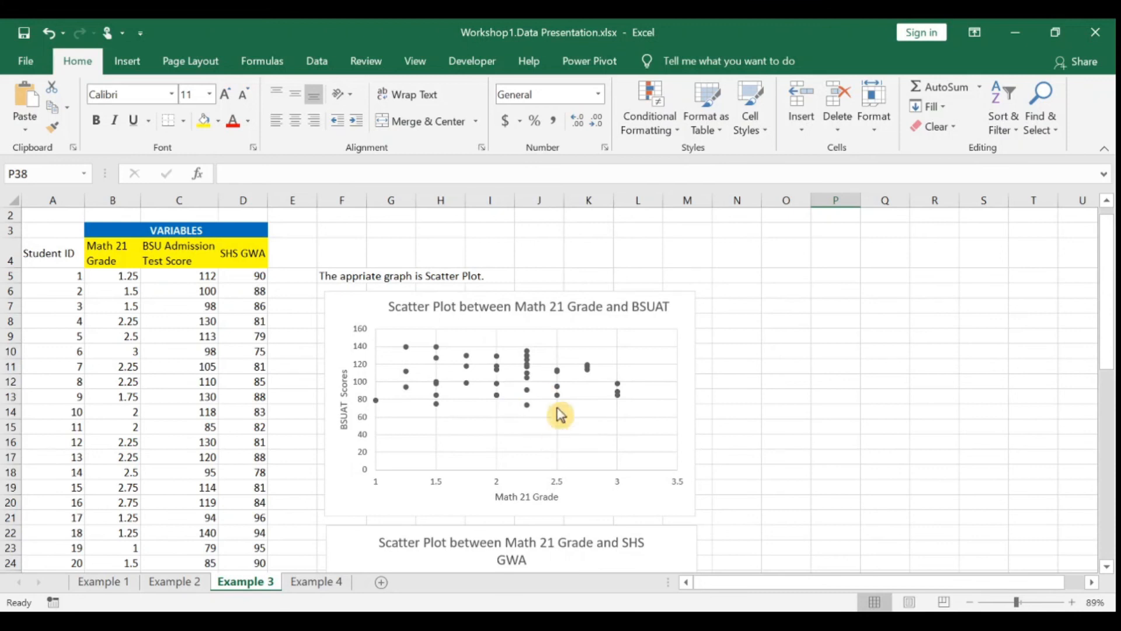
left_click(361, 428)
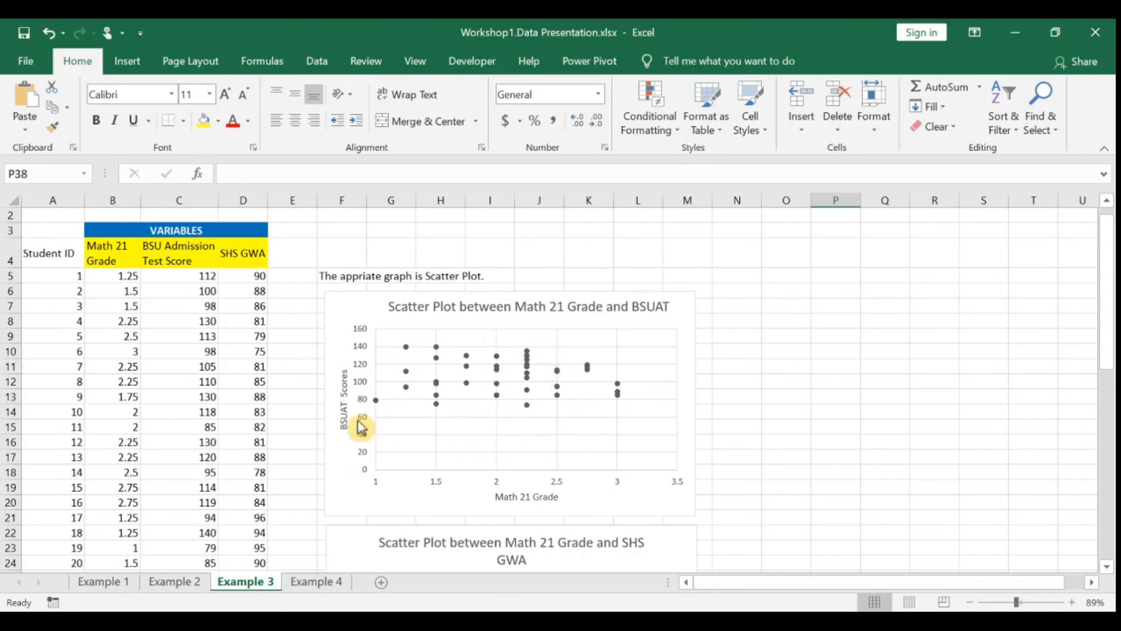
scroll(638, 470, "down", 9)
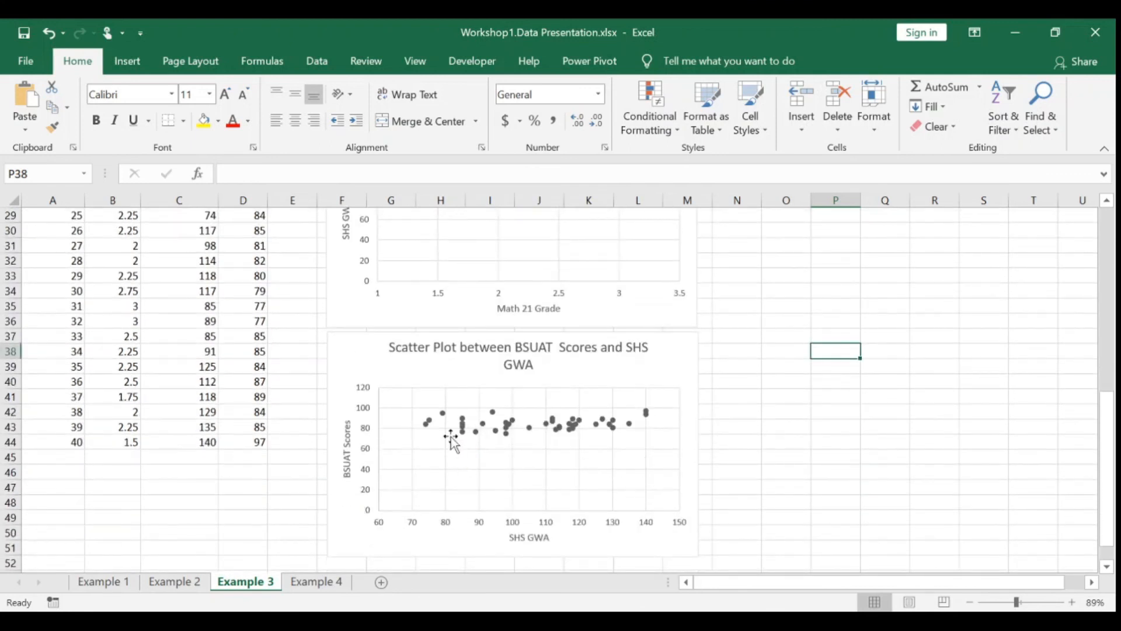
scroll(468, 429, "up", 3)
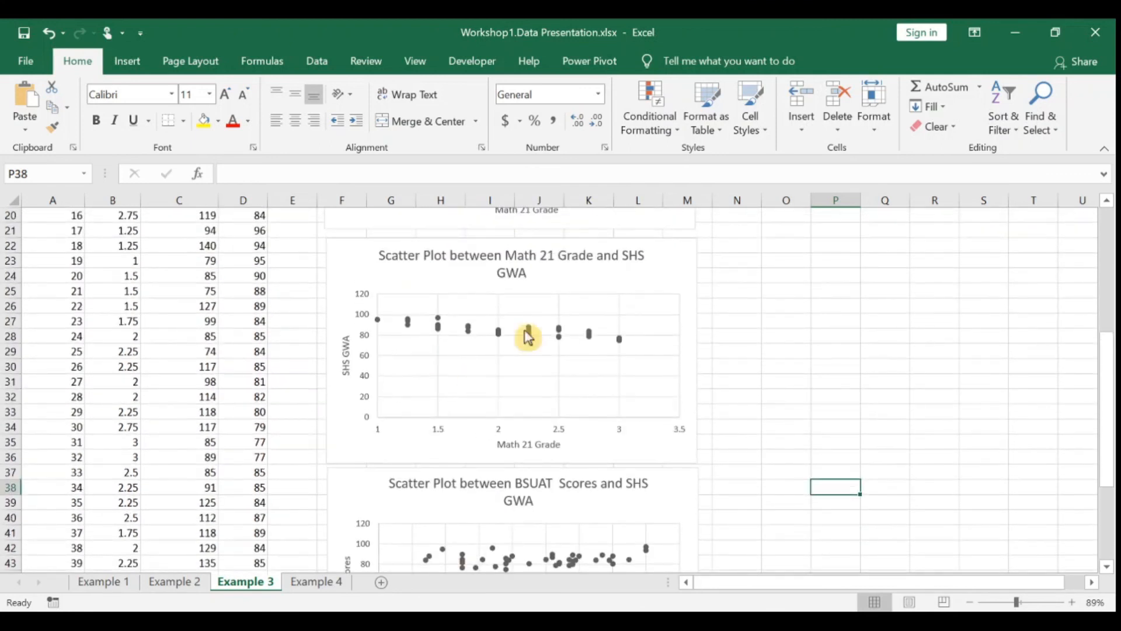
scroll(465, 408, "down", 2)
scroll(663, 425, "up", 6)
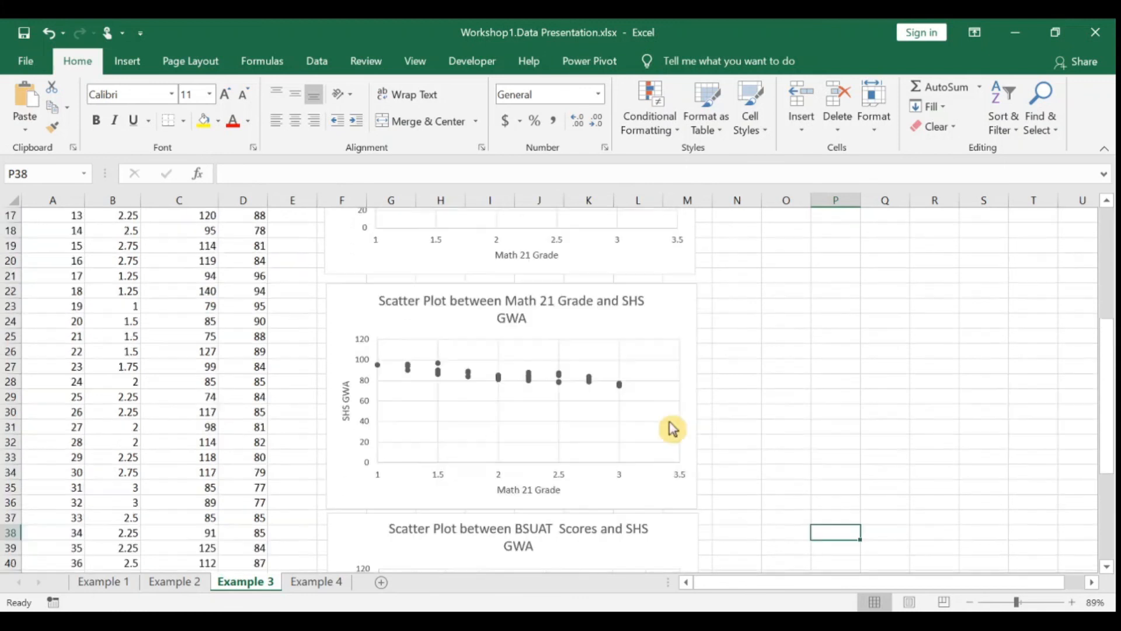
scroll(653, 415, "up", 2)
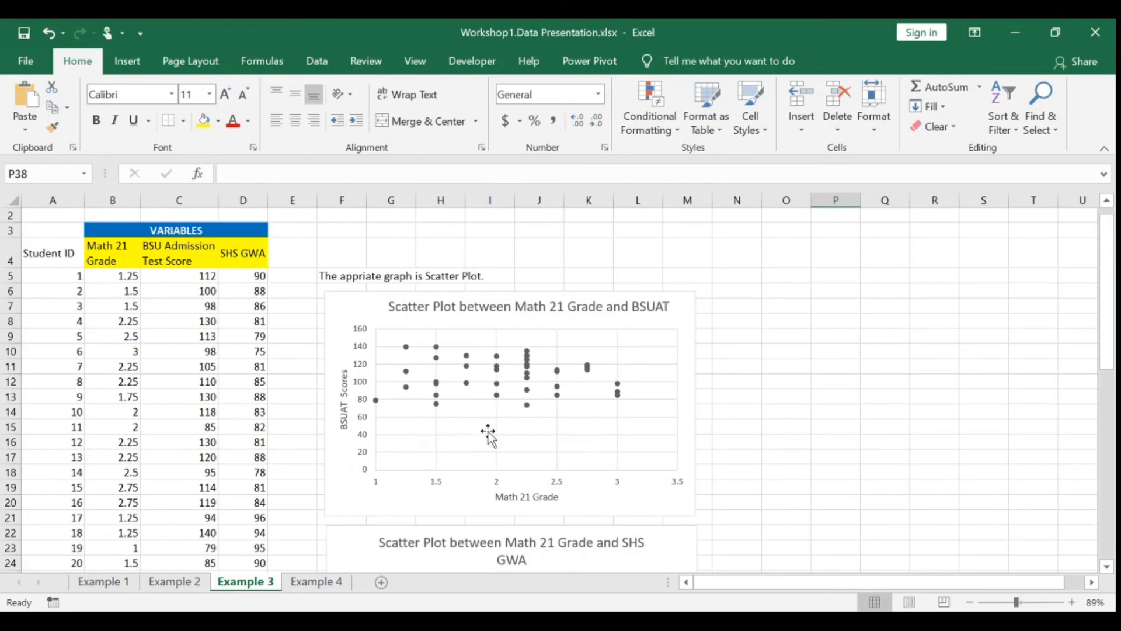
scroll(490, 435, "down", 2)
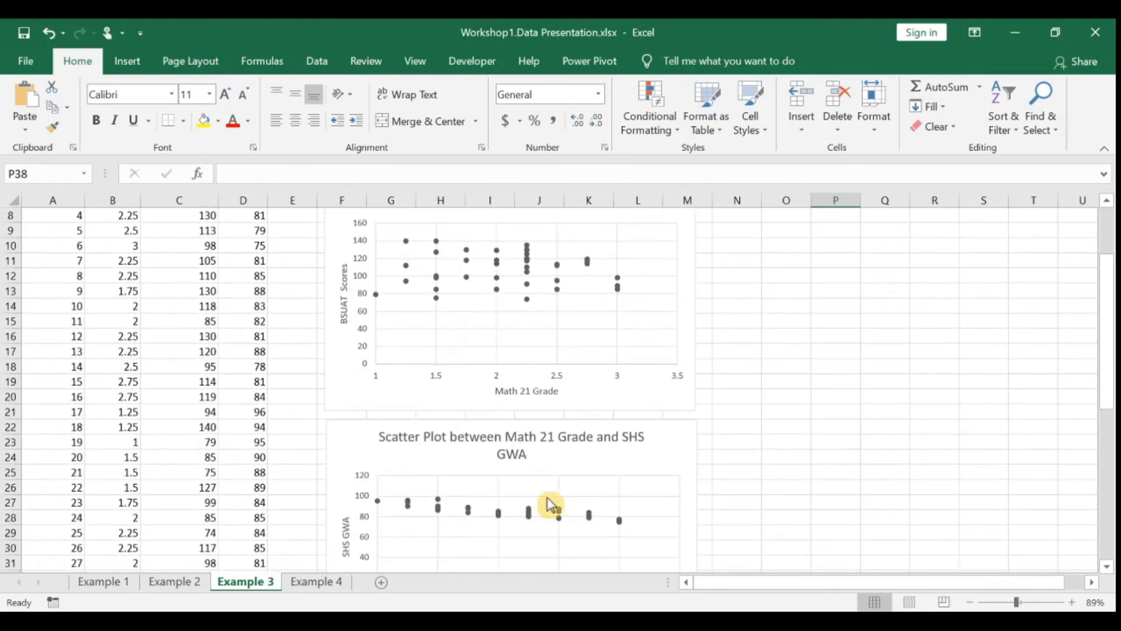
scroll(552, 507, "down", 3)
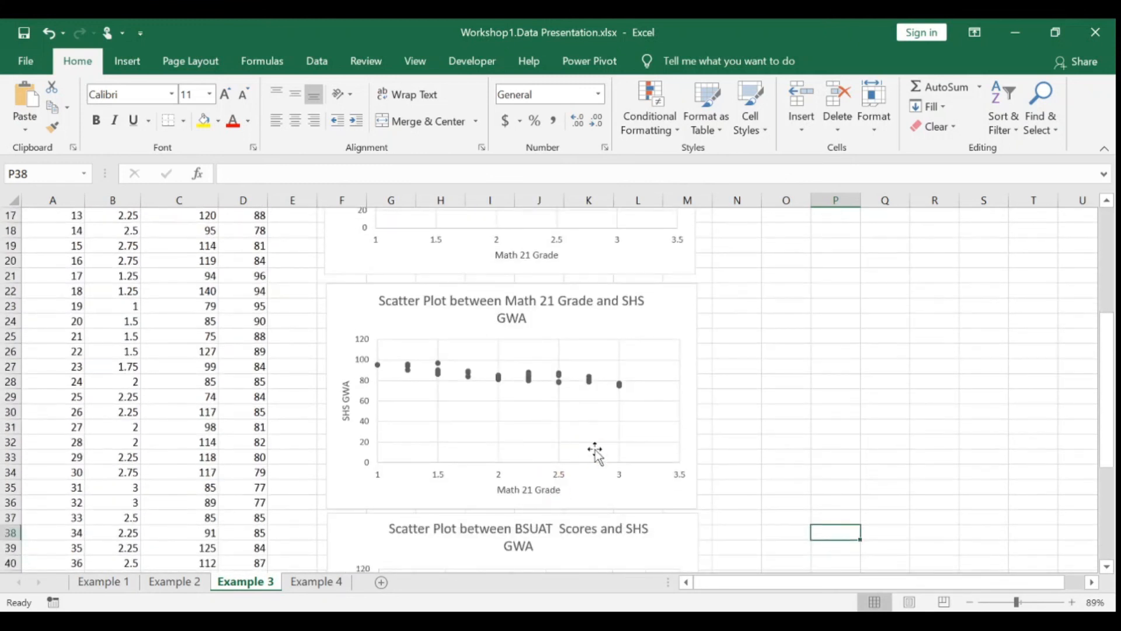
scroll(486, 461, "up", 3)
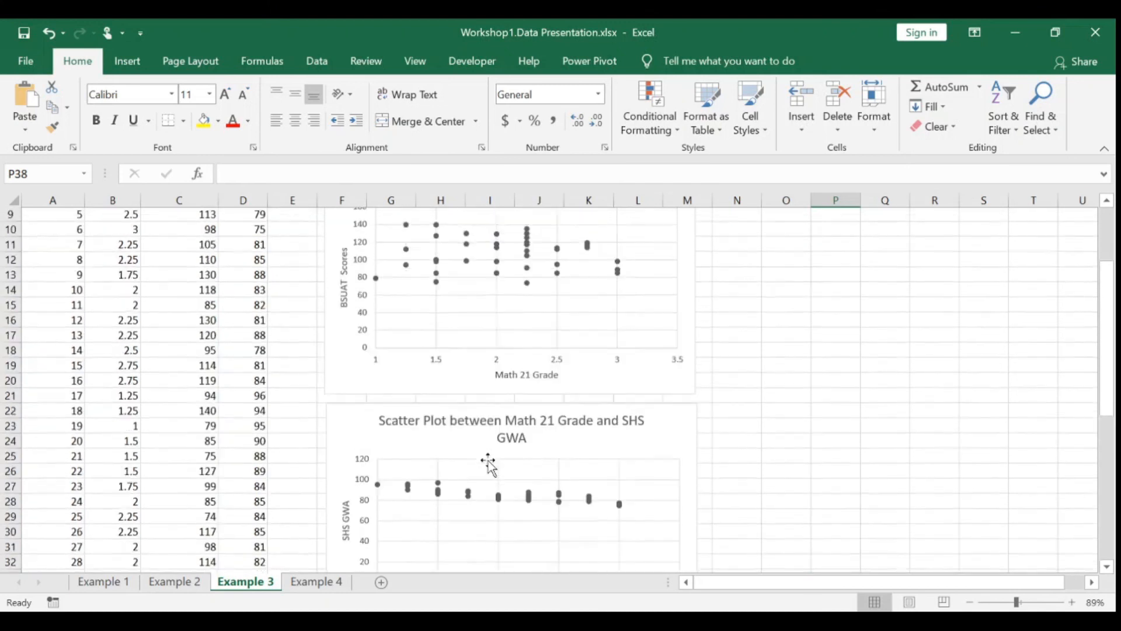
scroll(485, 460, "down", 2)
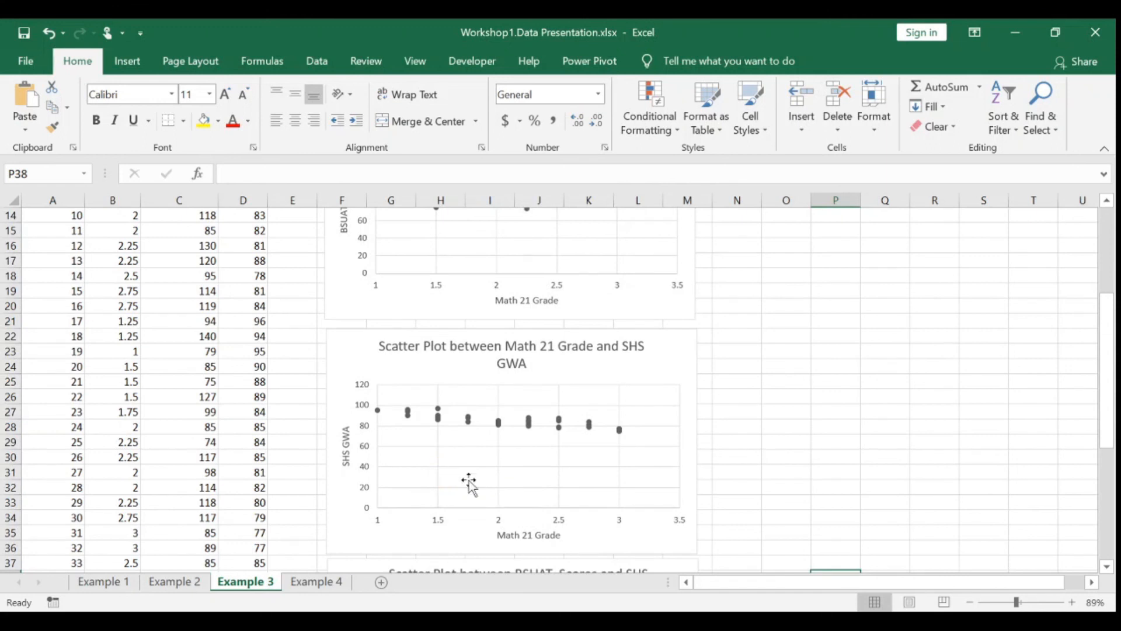
scroll(556, 546, "up", 5)
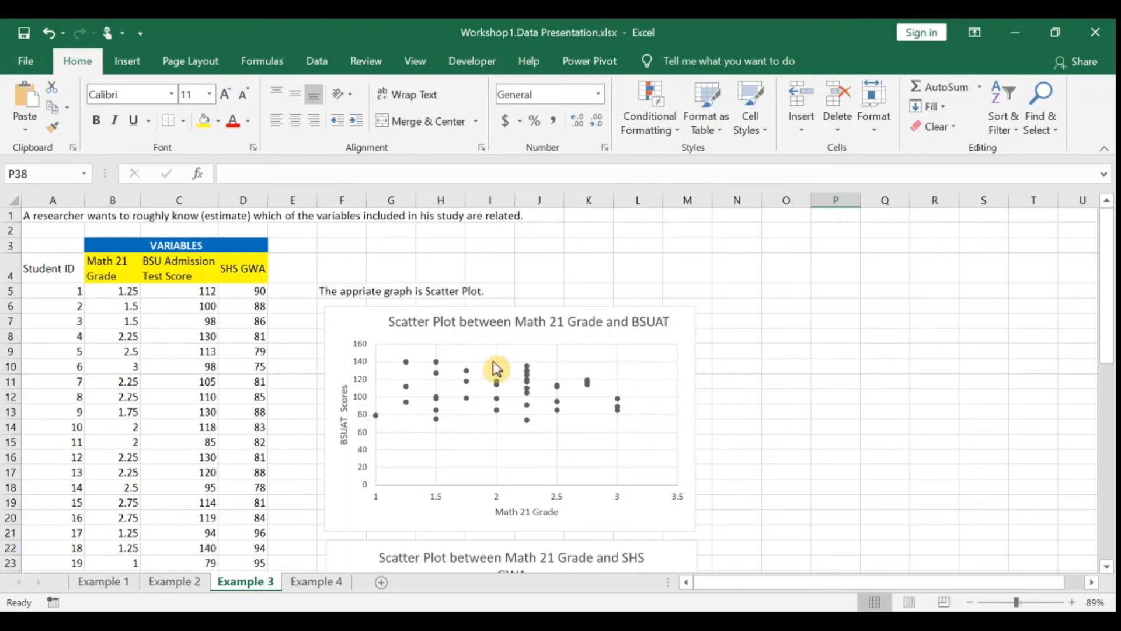
scroll(595, 422, "down", 1)
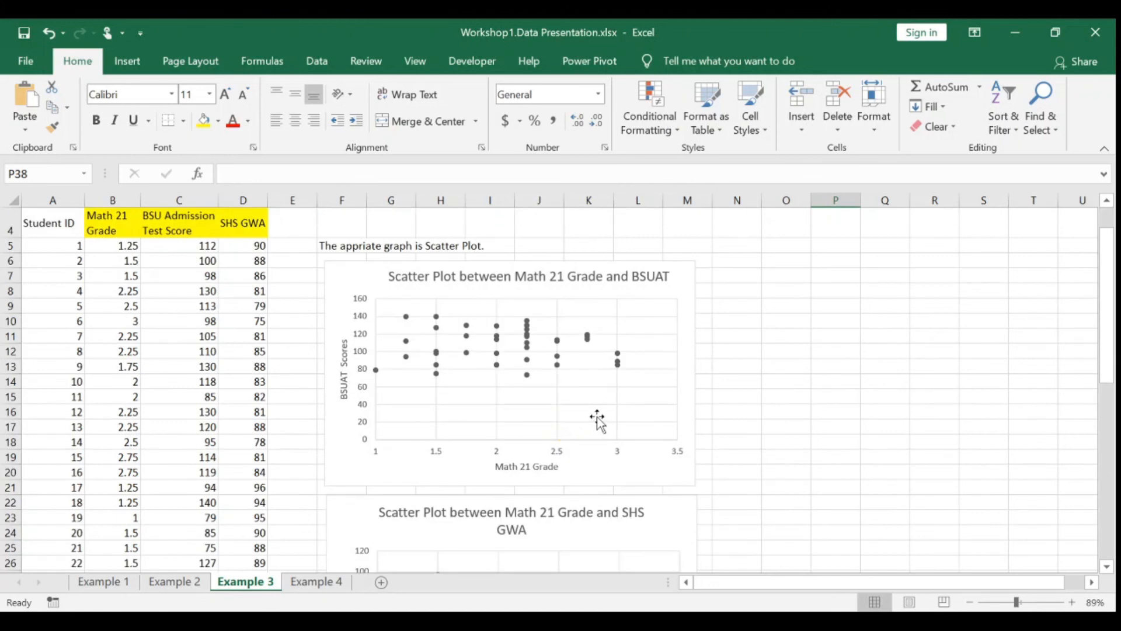
scroll(580, 418, "down", 3)
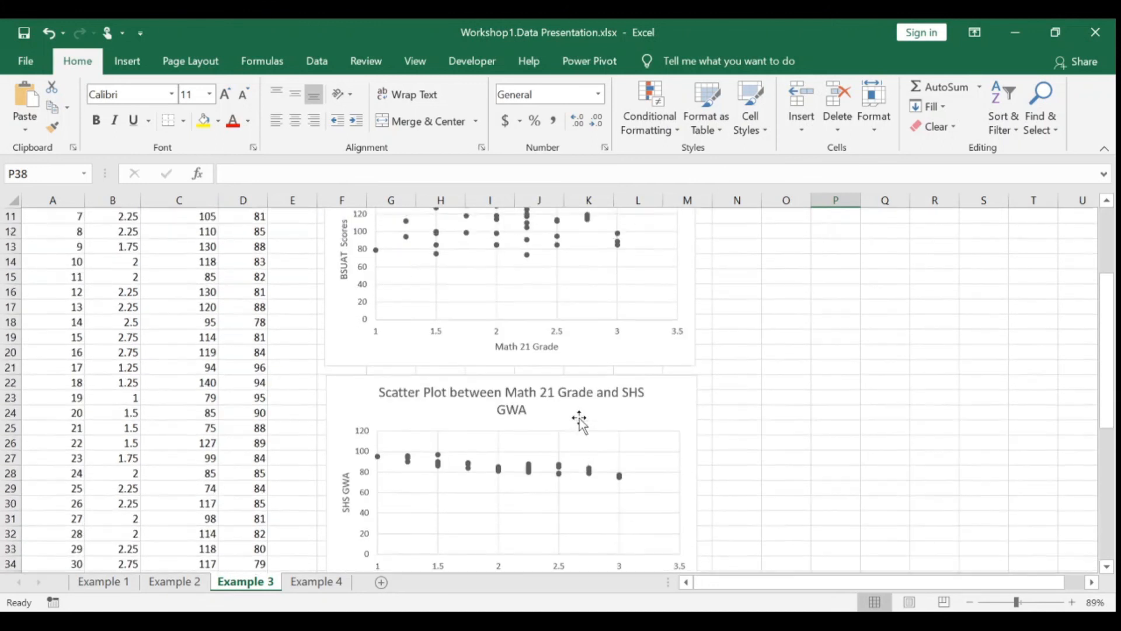
scroll(581, 418, "up", 1)
scroll(580, 418, "down", 3)
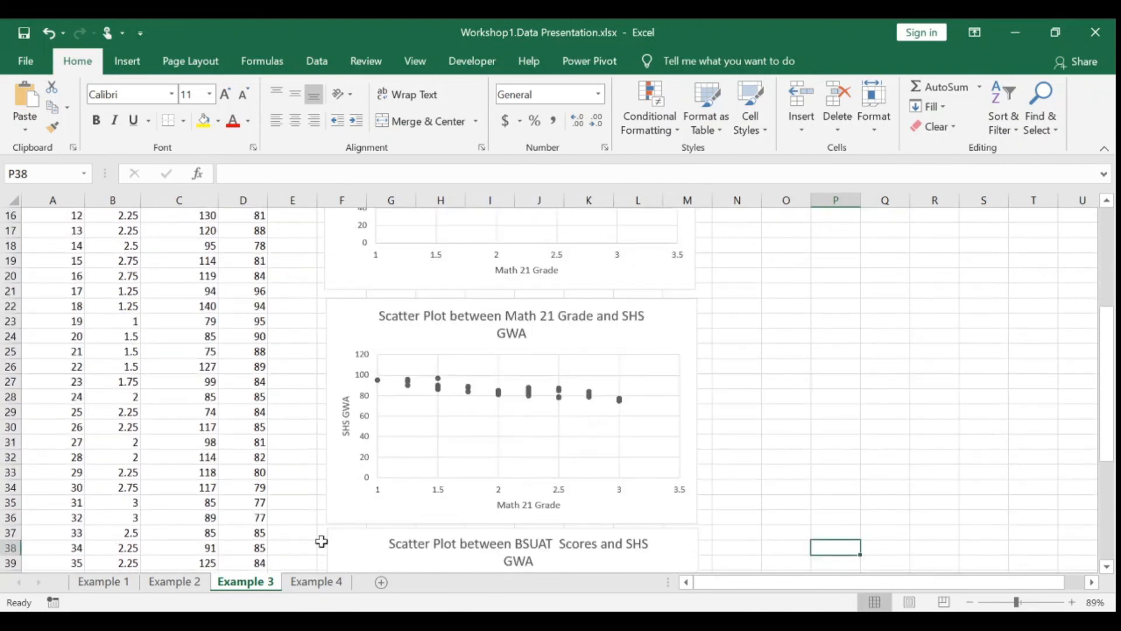
Switch to the Example 4 sheet and look over the daily temperature table for Baguio City, La Trinidad and Atok.
left_click(318, 581)
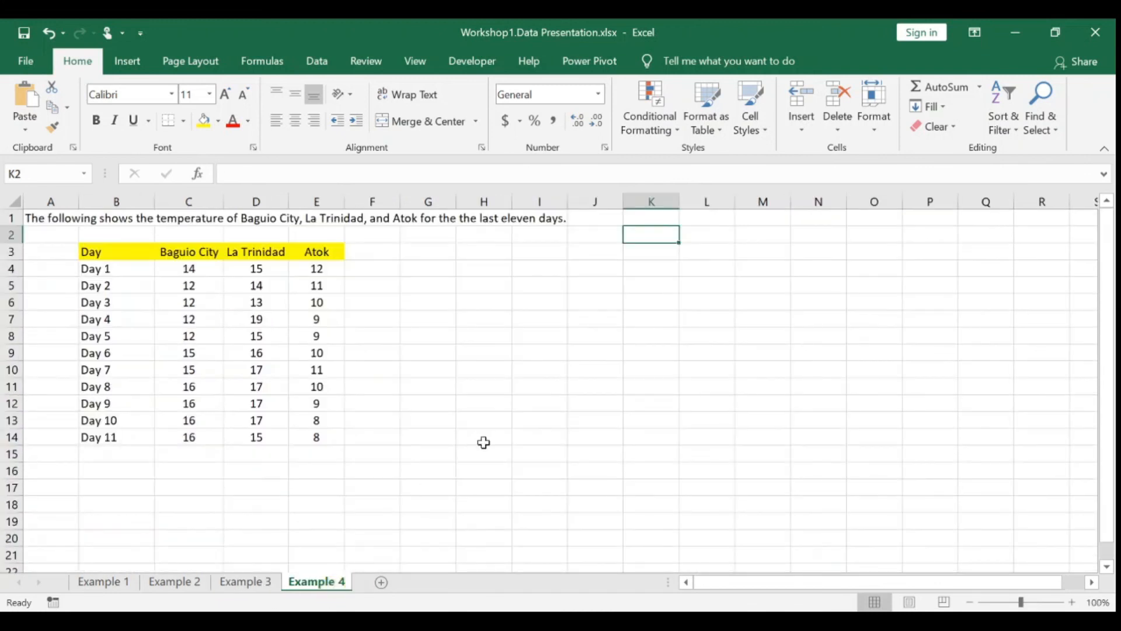
left_click(494, 252)
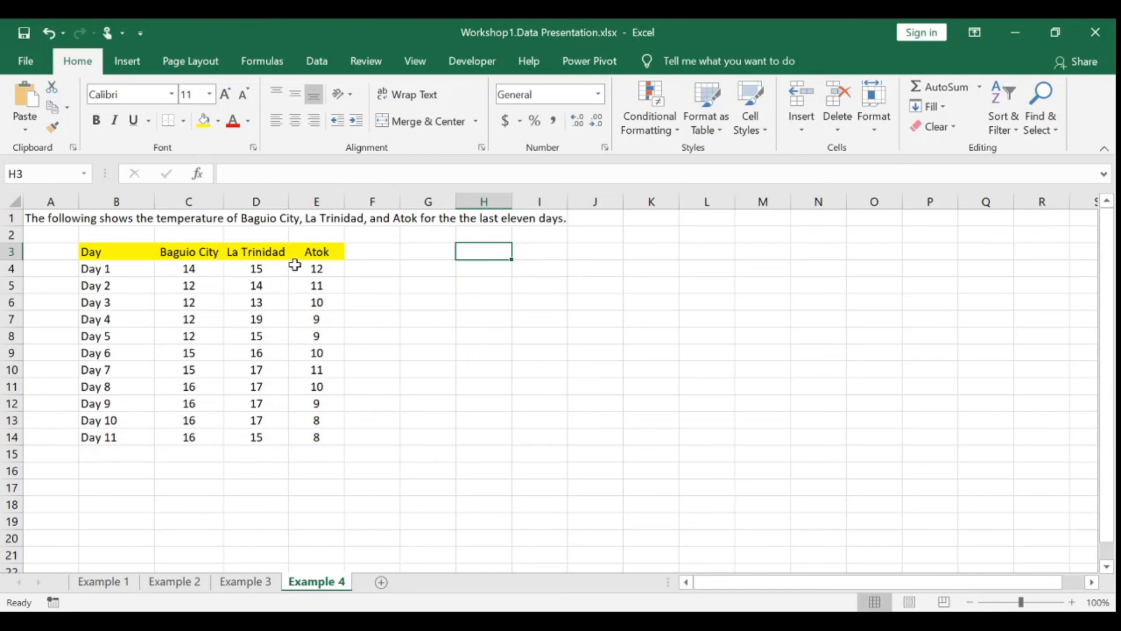
left_click(320, 251)
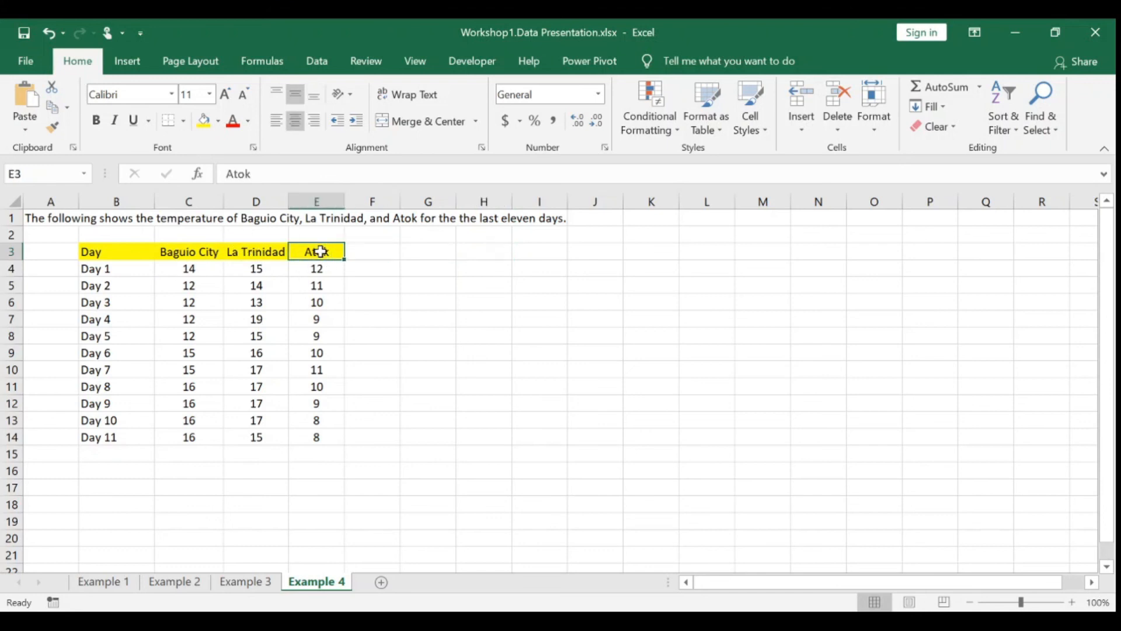
left_click(410, 248)
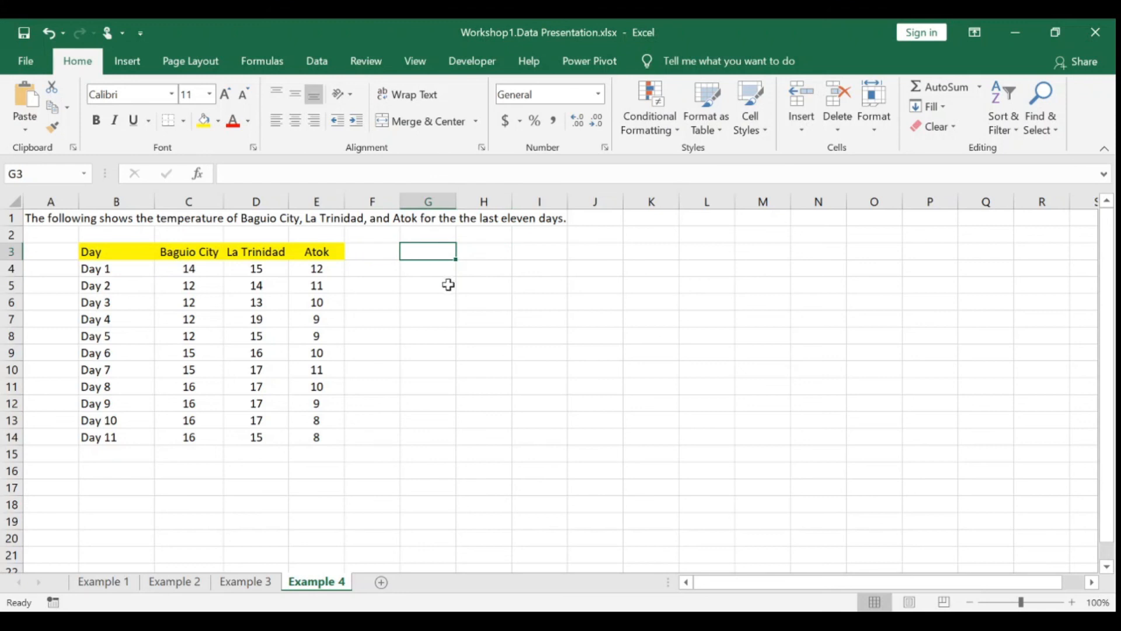
left_click(438, 272)
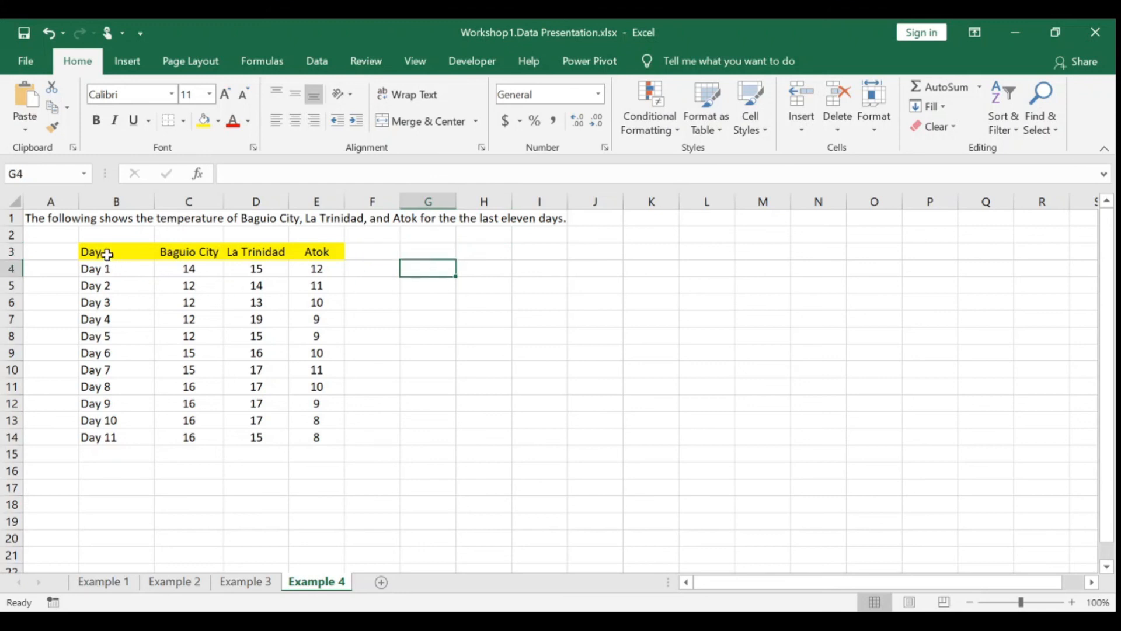
Enter the note "The appropriate graph is Line Graph." in cell G4, beside the temperature table.
left_click_drag(108, 249, 115, 437)
left_click(442, 272)
type("T")
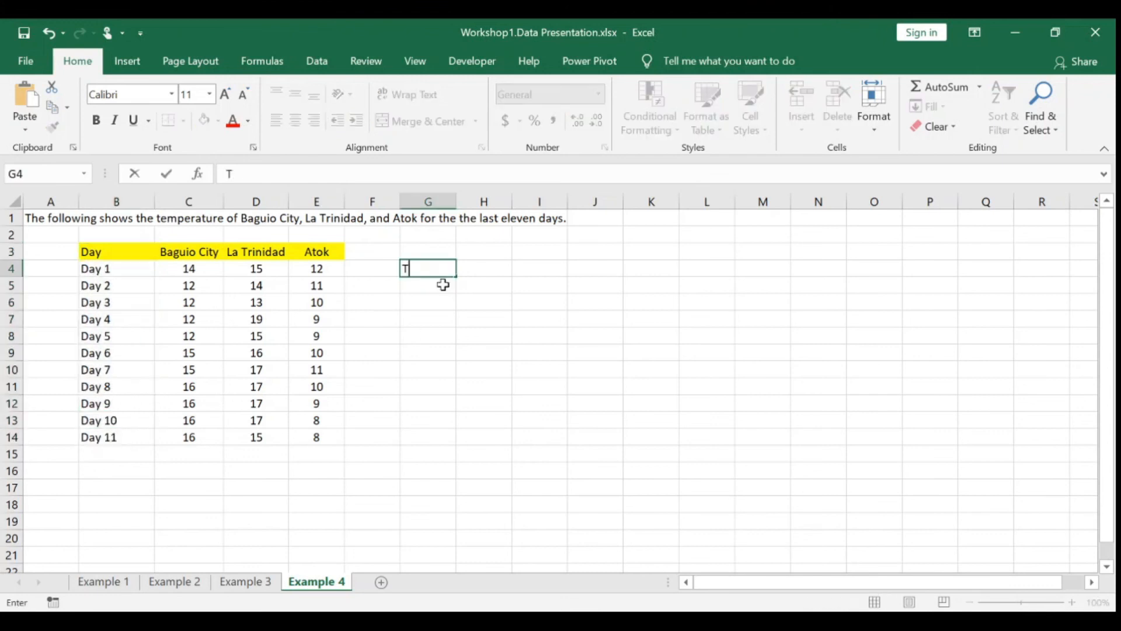
type("he appropriate grap")
key("BackSpace")
key("BackSpace")
type("raph is Line Graph.")
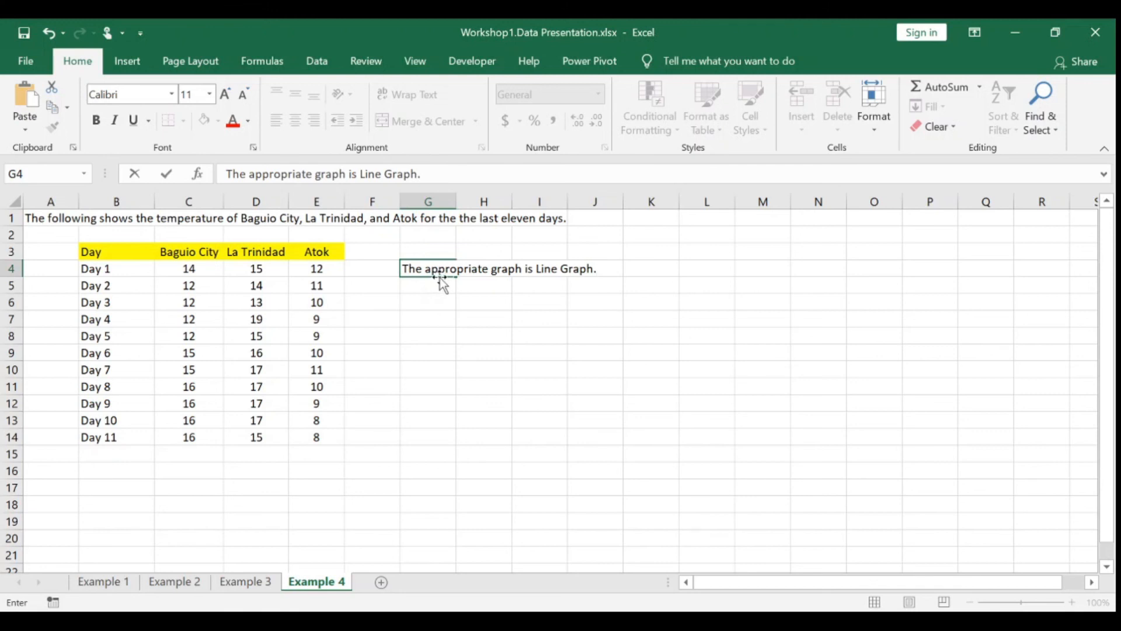
left_click(585, 338)
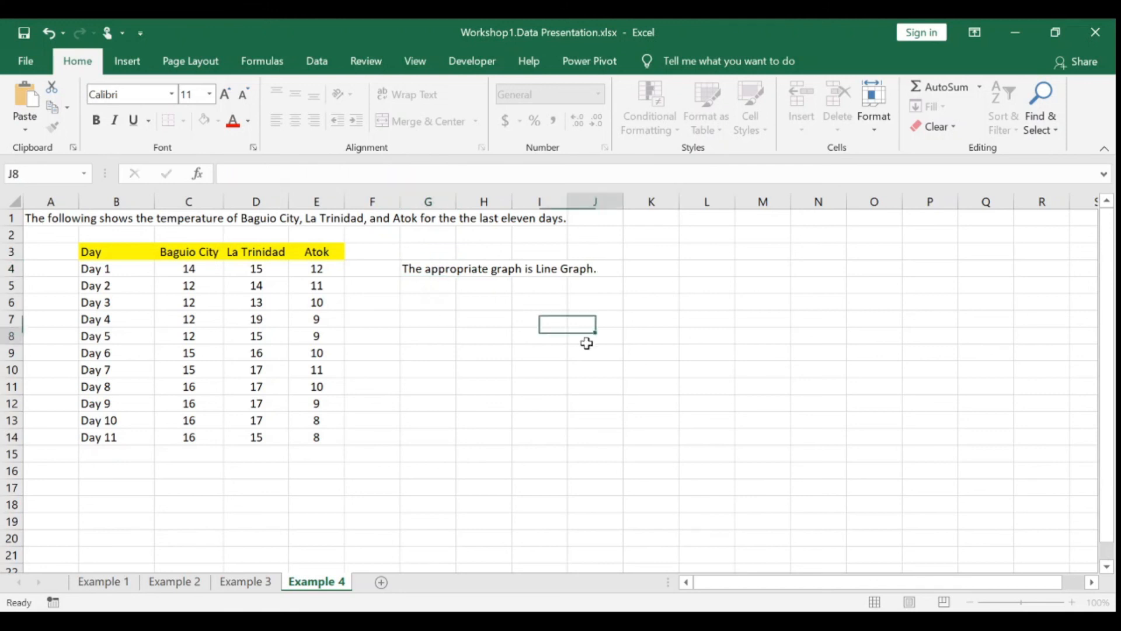
Insert a non-stacked line graph with markers from the temperature data in B3:E14 and place it beside the table.
left_click(437, 304)
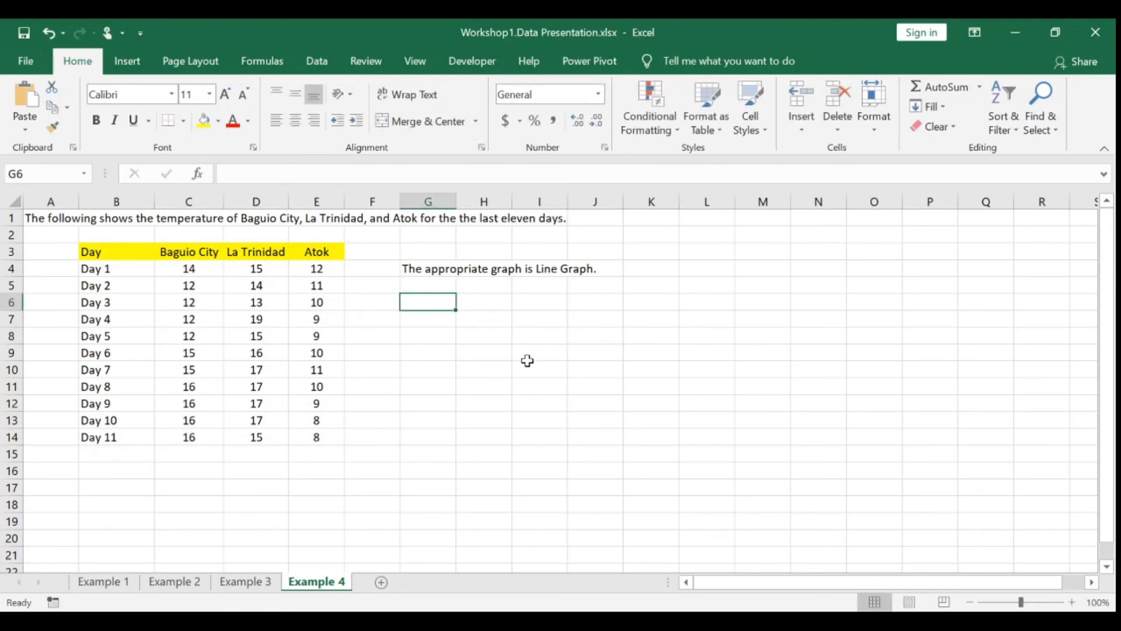
left_click_drag(93, 255, 316, 438)
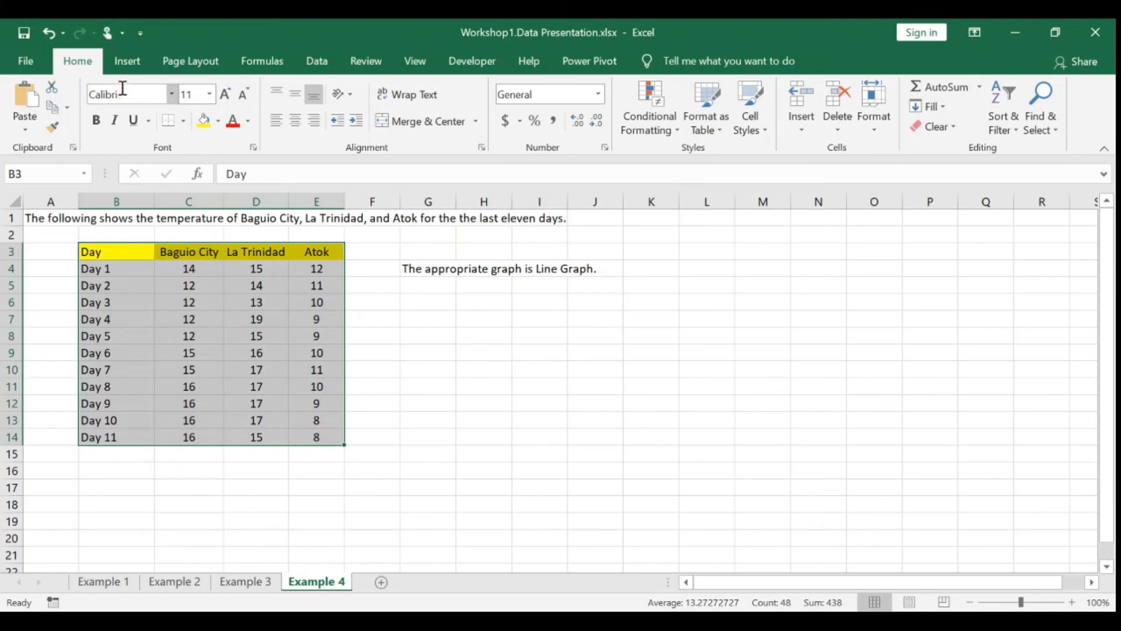
left_click(131, 64)
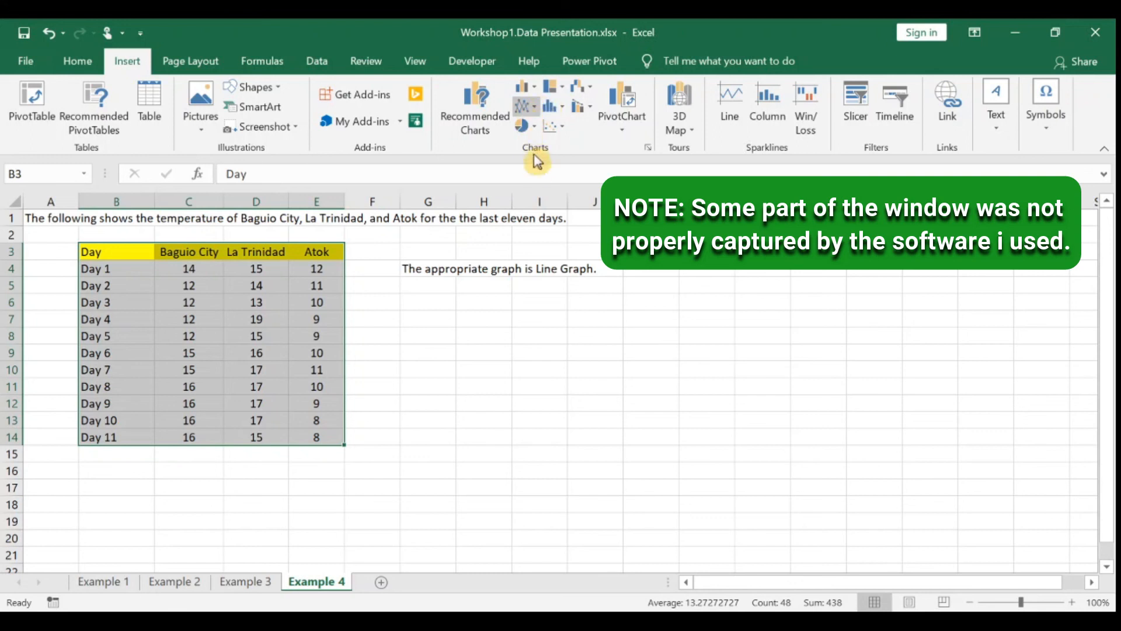
left_click(546, 169)
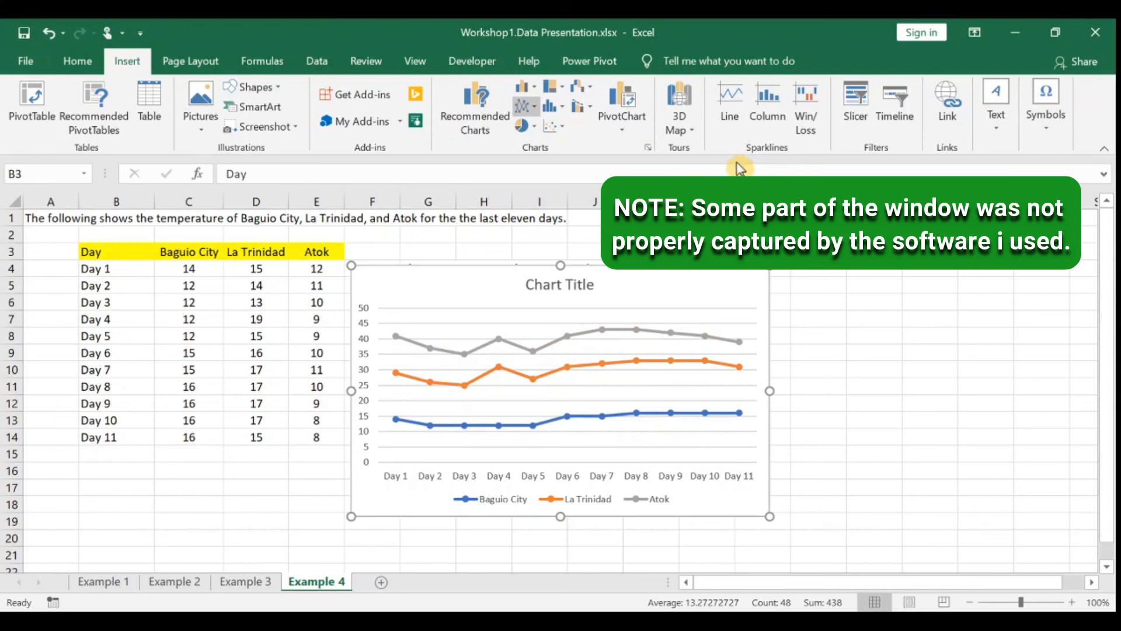
left_click(680, 168)
left_click_drag(640, 275, 686, 250)
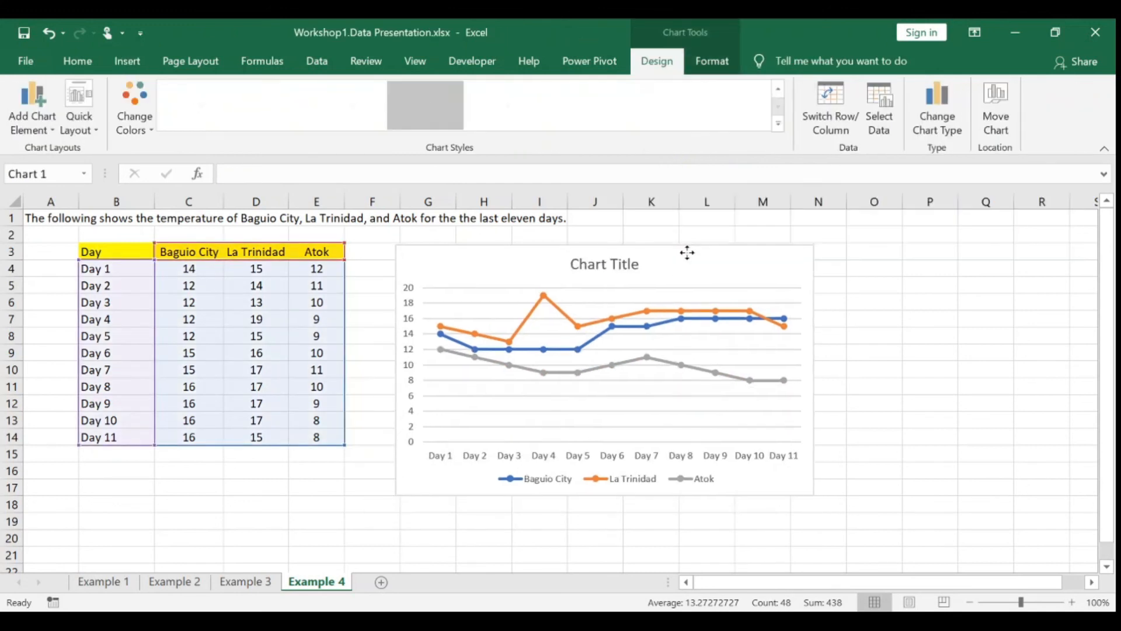
Change the line graph's title to "Temperature of Baguio City, La Trinidad, and Atok".
left_click(637, 260)
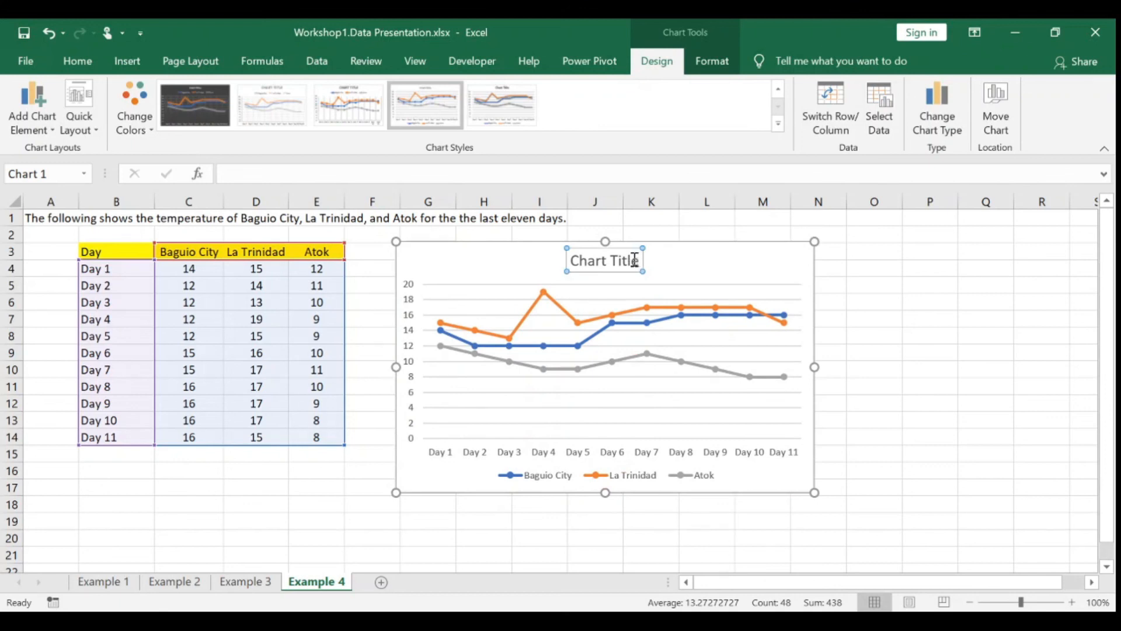
triple_click(635, 261)
type("Temperature of Baguio City, La Trinidad, and Atok")
left_click(944, 301)
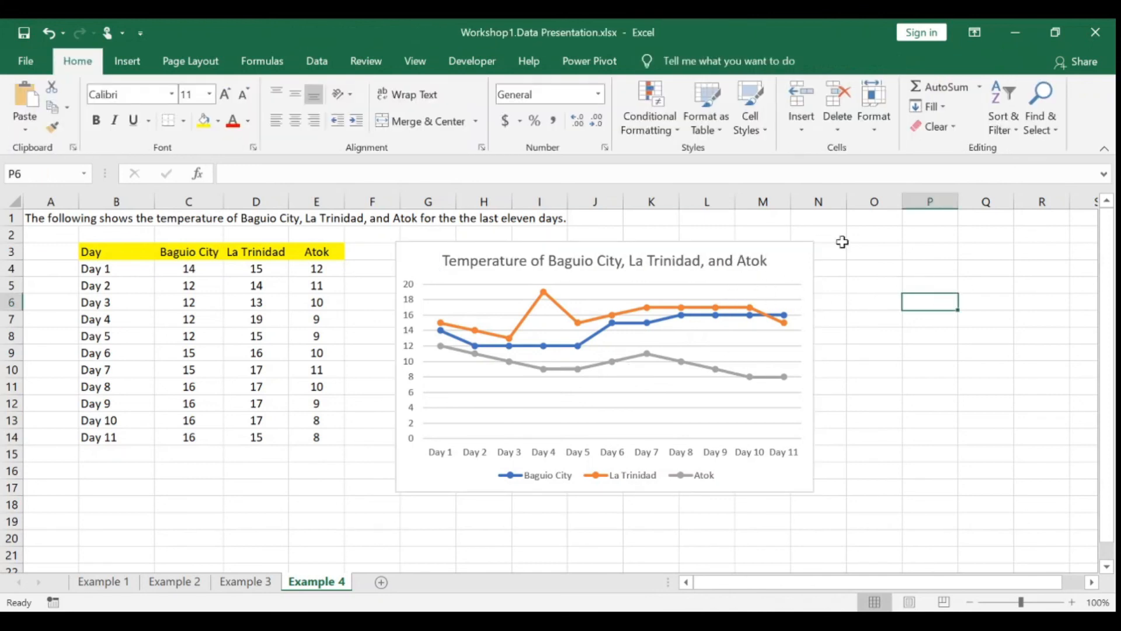
Check the Baguio City, La Trinidad and Atok columns one after another against the lines in the graph.
left_click(853, 266)
left_click(779, 253)
left_click(979, 406)
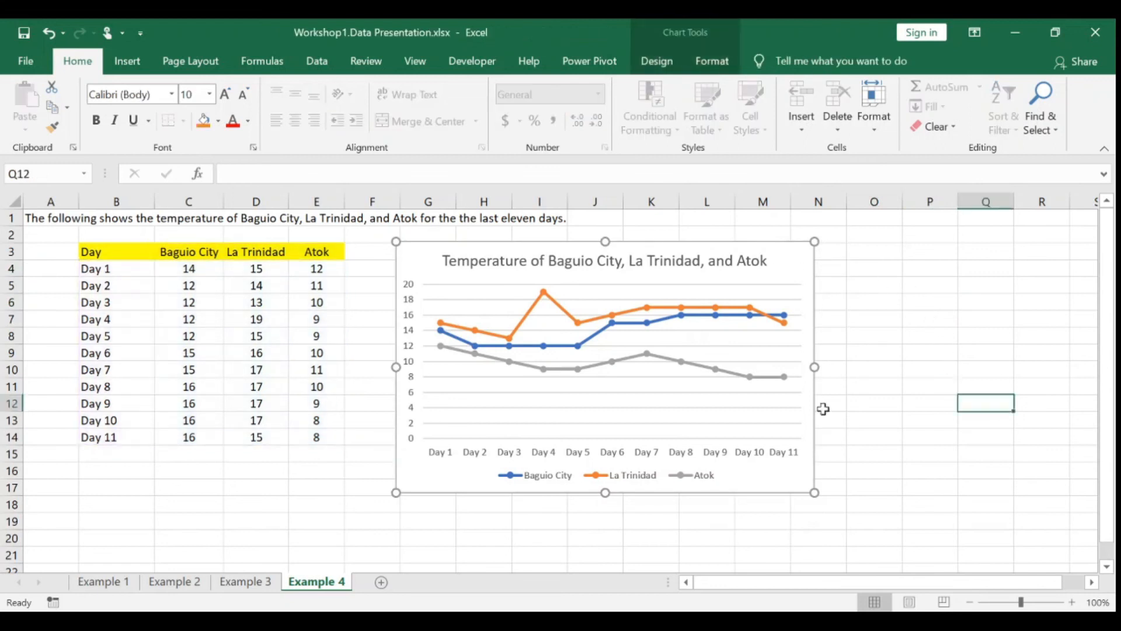
left_click(177, 201)
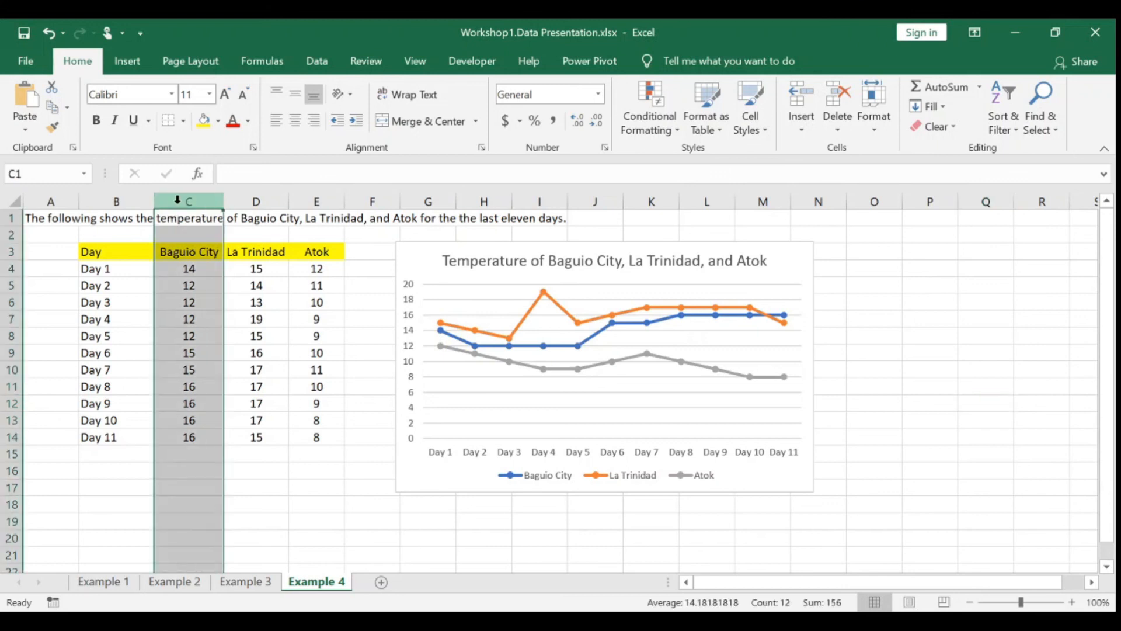
left_click(252, 200)
left_click(324, 200)
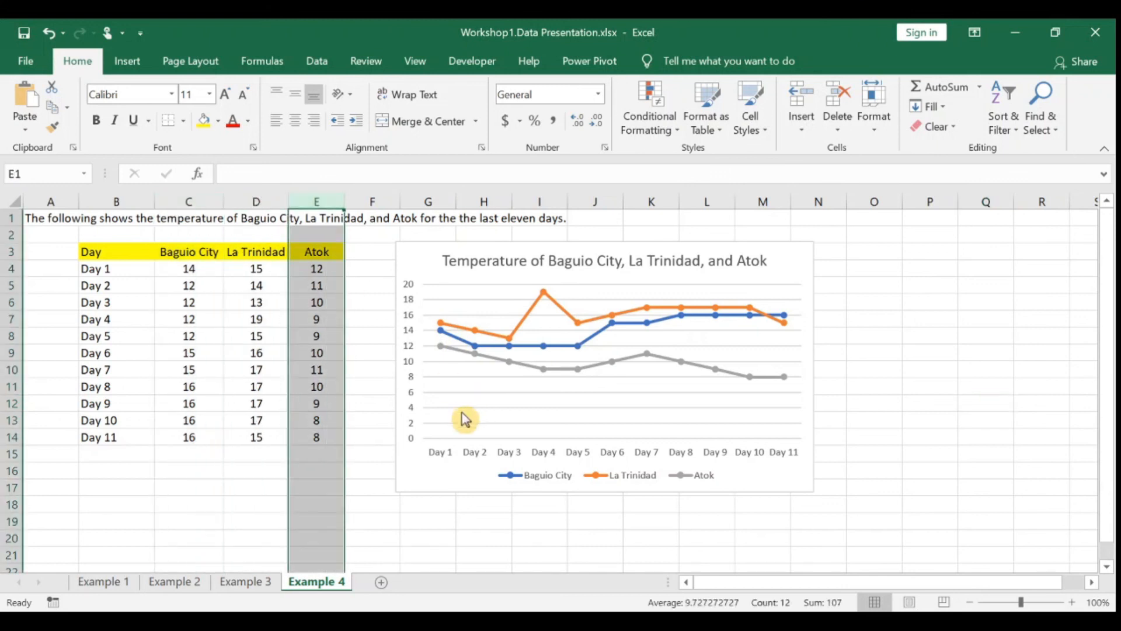
left_click(913, 388)
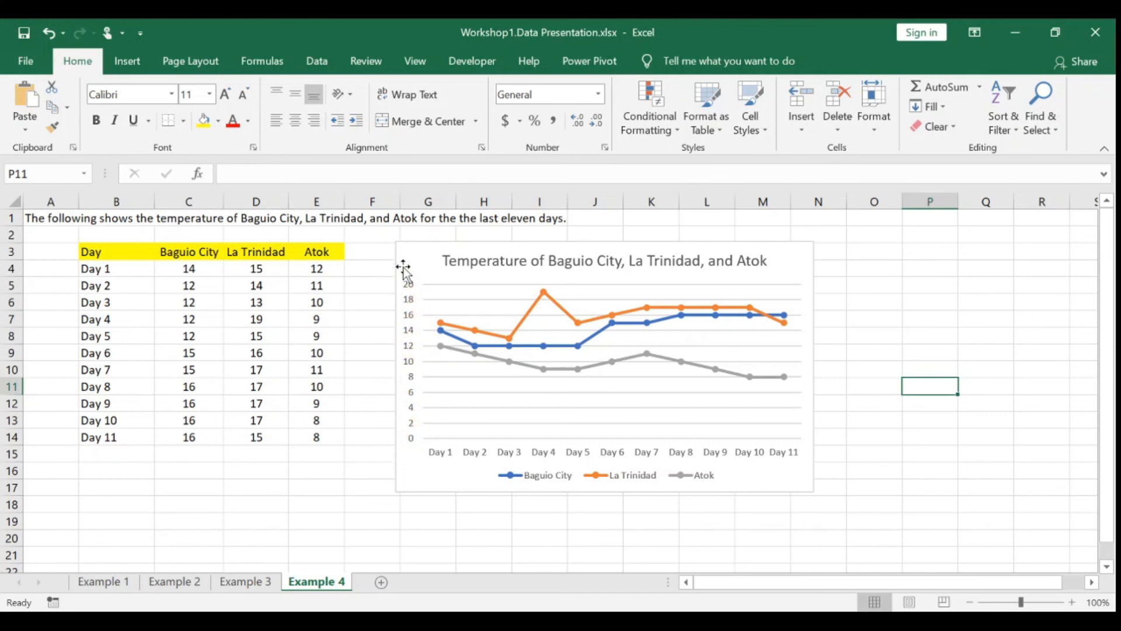
Add a vertical axis title to the line graph and set its text to "º Celcius".
left_click(428, 264)
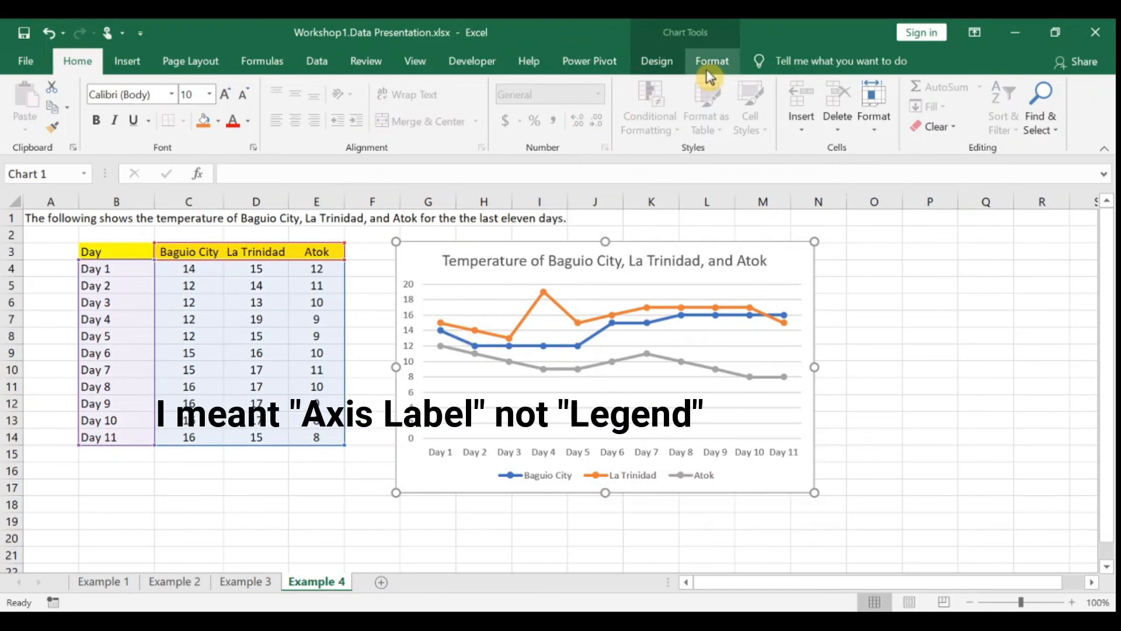
left_click(710, 63)
left_click(656, 63)
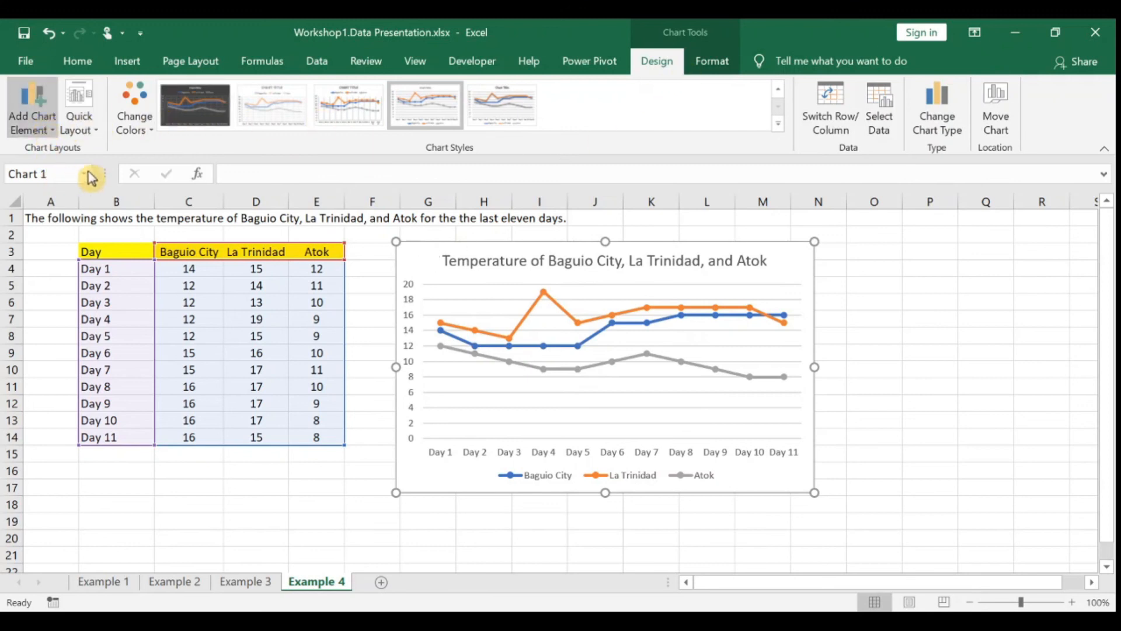
left_click(189, 221)
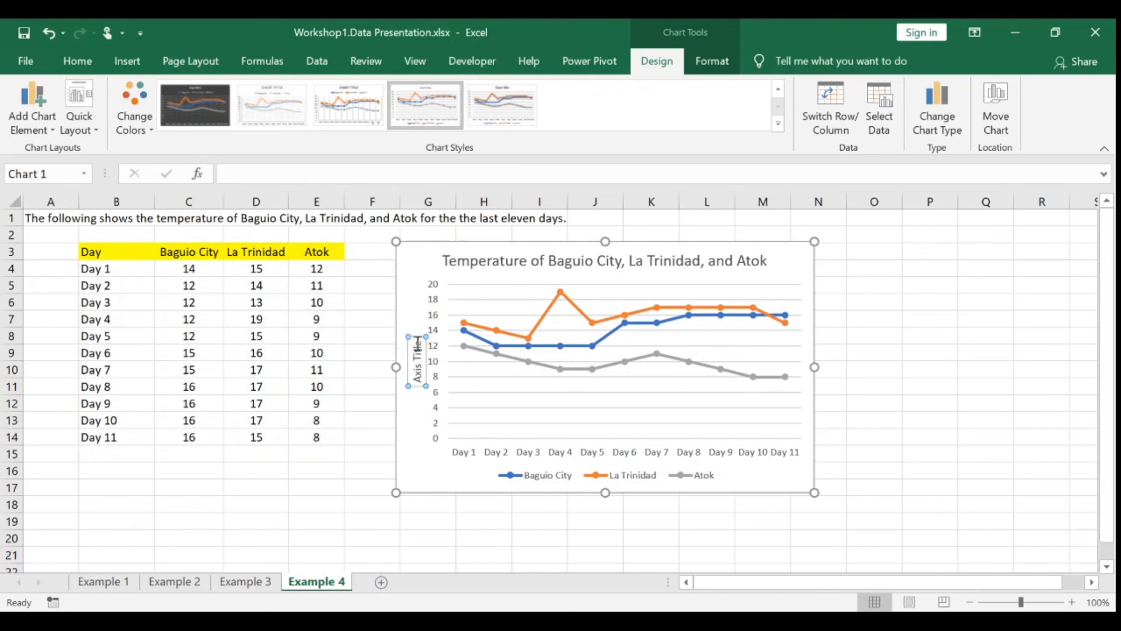
left_click_drag(417, 344, 418, 383)
key("Delete")
type("o Celcius")
left_click(930, 335)
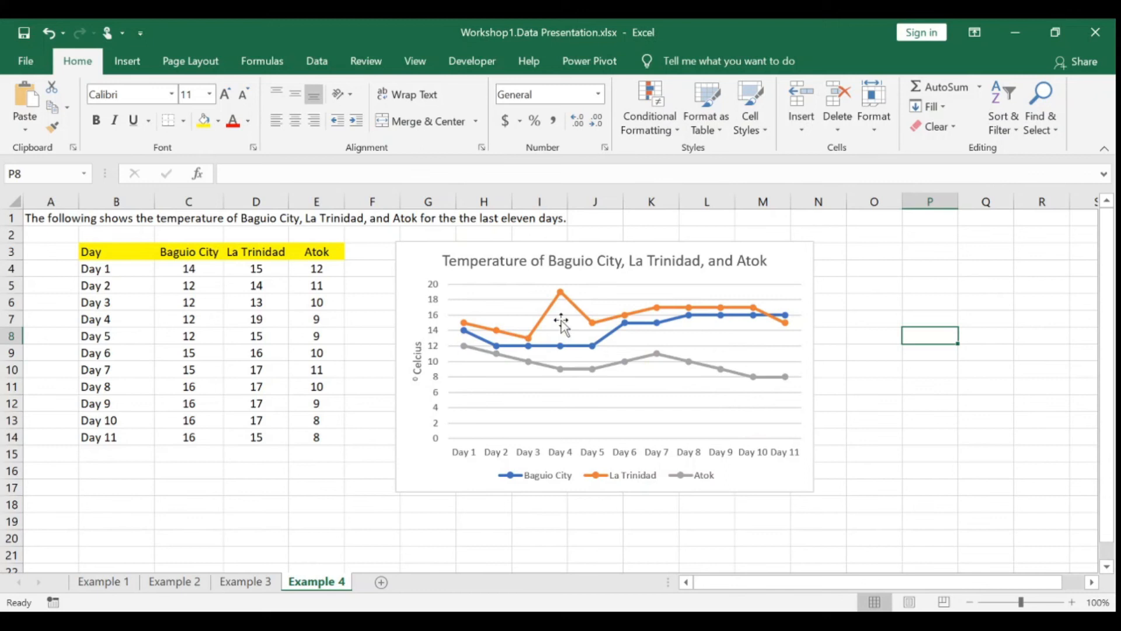
Examine the La Trinidad line in the graph along with its source data in the table.
left_click(551, 316)
left_click(553, 311)
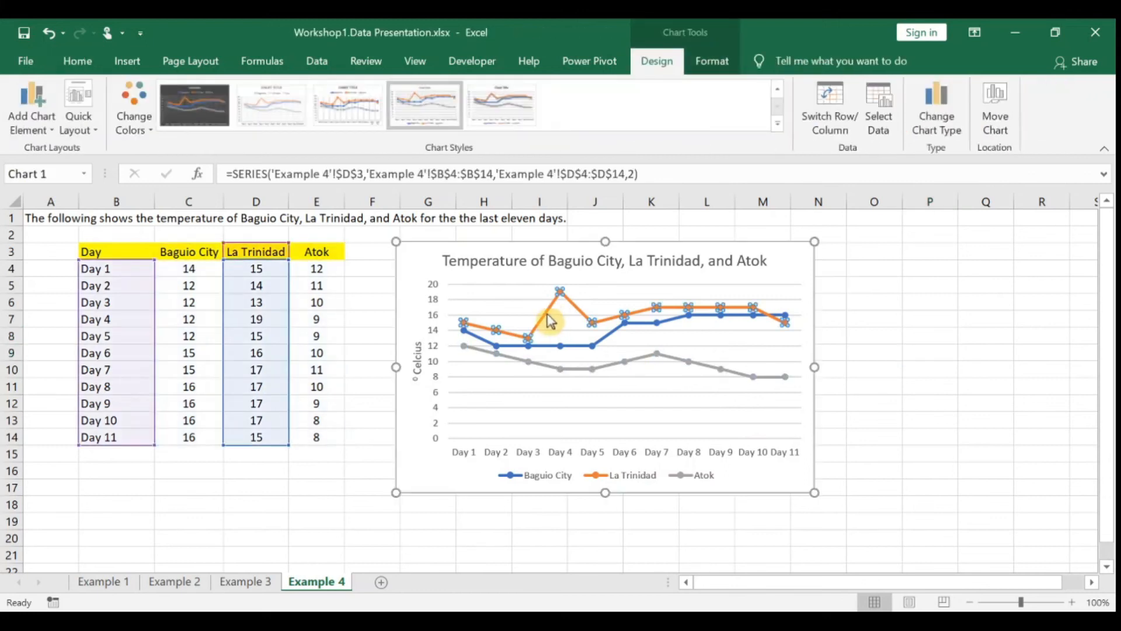
left_click(910, 402)
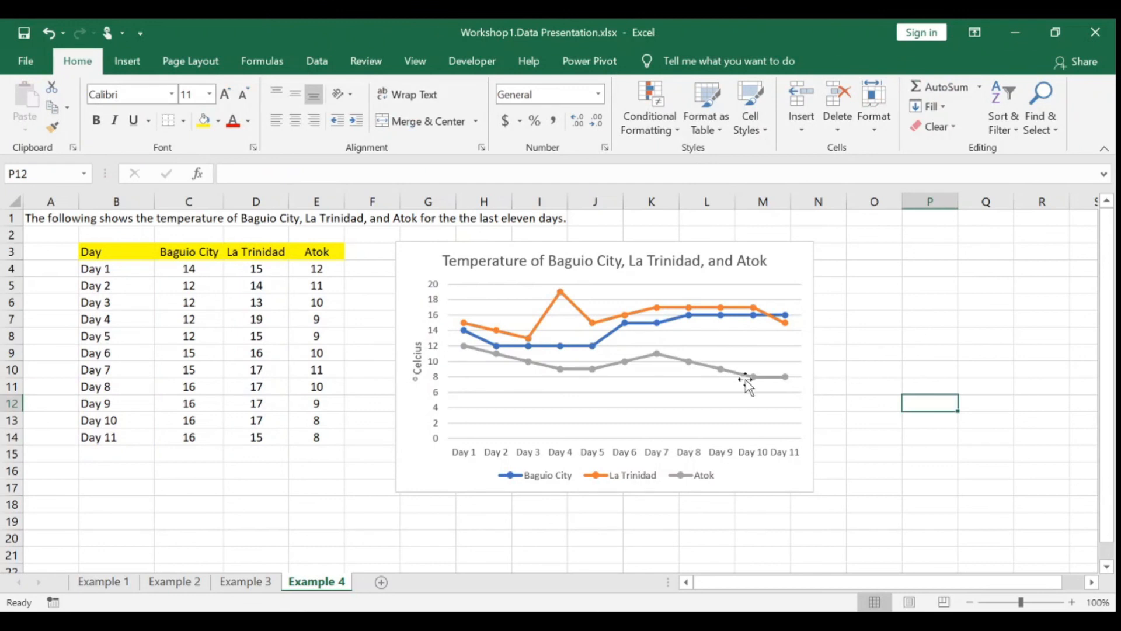